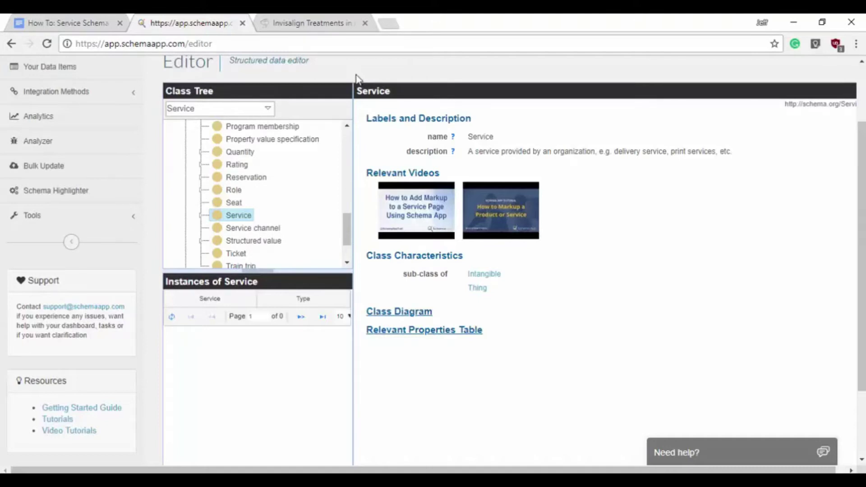
# - Look over the Speedvale Invisalign page, then return to the Schema App editor
pyautogui.click(322, 20)
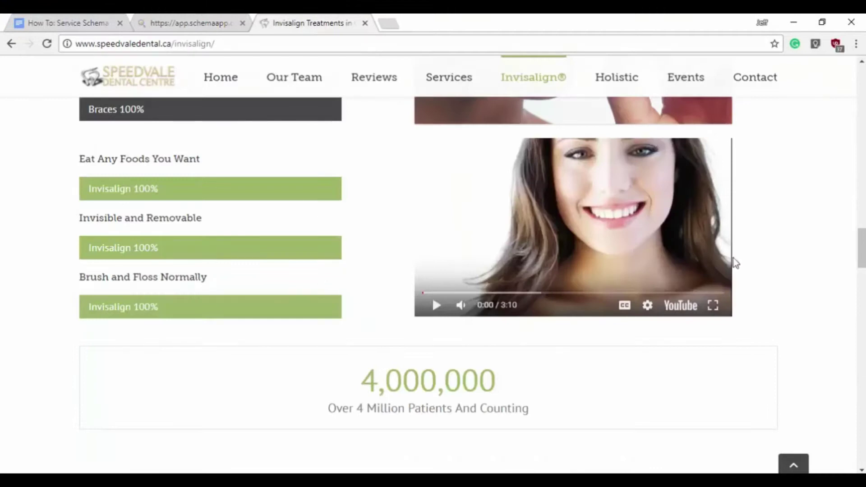
pyautogui.moveTo(860, 248); pyautogui.dragTo(850, 64)
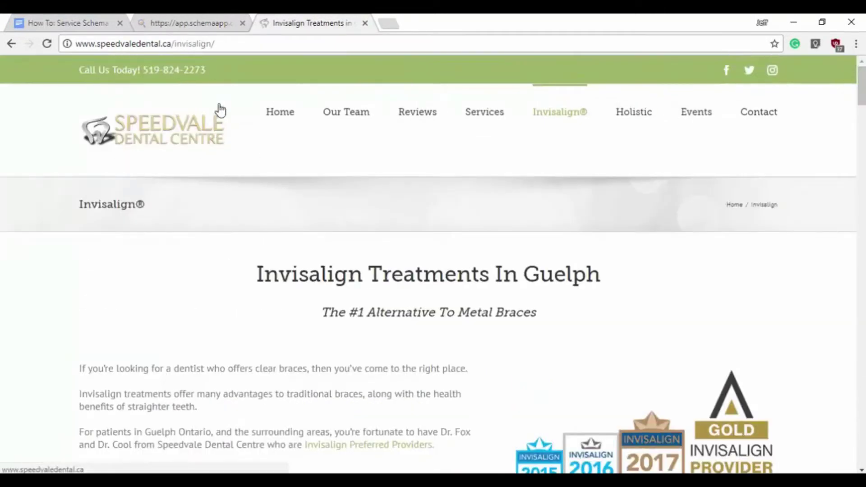
pyautogui.click(206, 21)
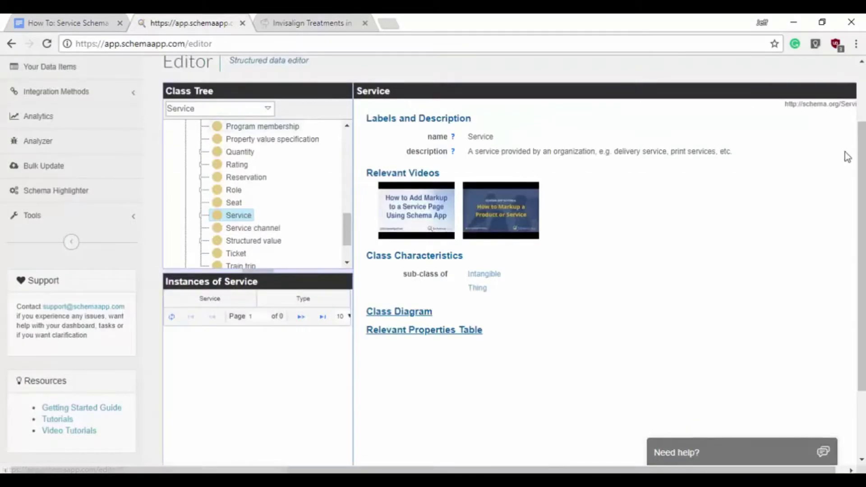
pyautogui.moveTo(860, 159); pyautogui.dragTo(860, 155)
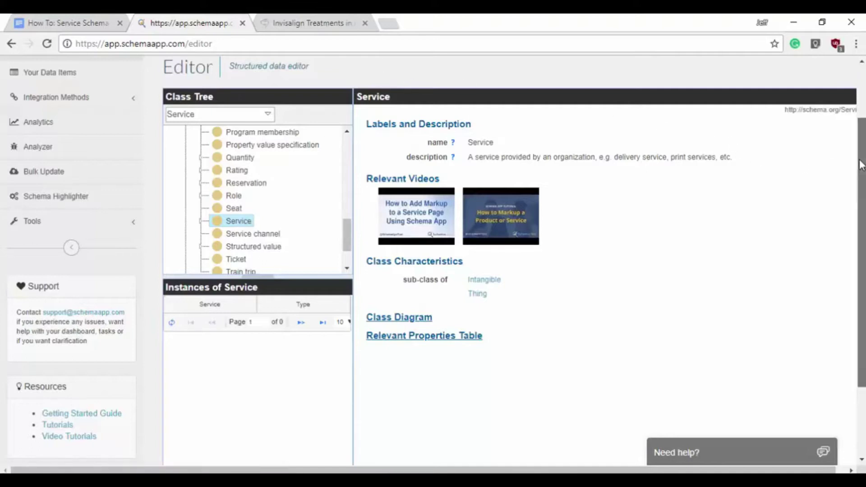
# - Start a new Service named 'Invisalign Treatments' and grab the Invisalign page address
pyautogui.scroll(-1, 861, 181)
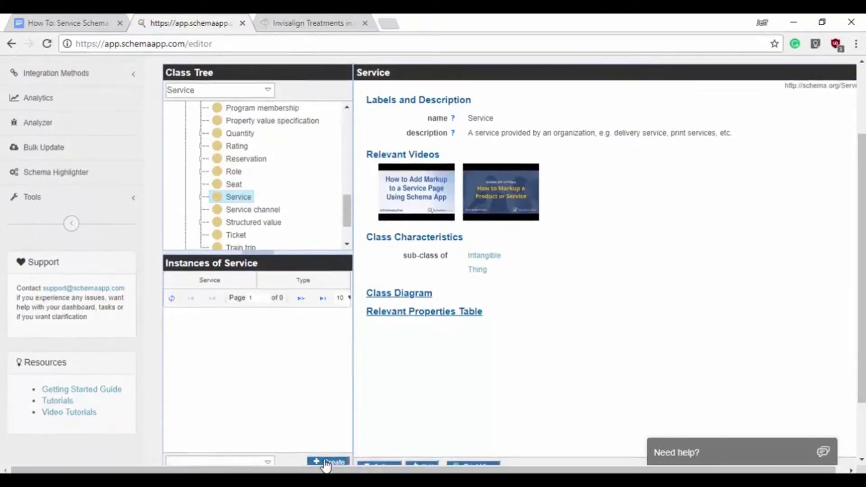
pyautogui.click(327, 461)
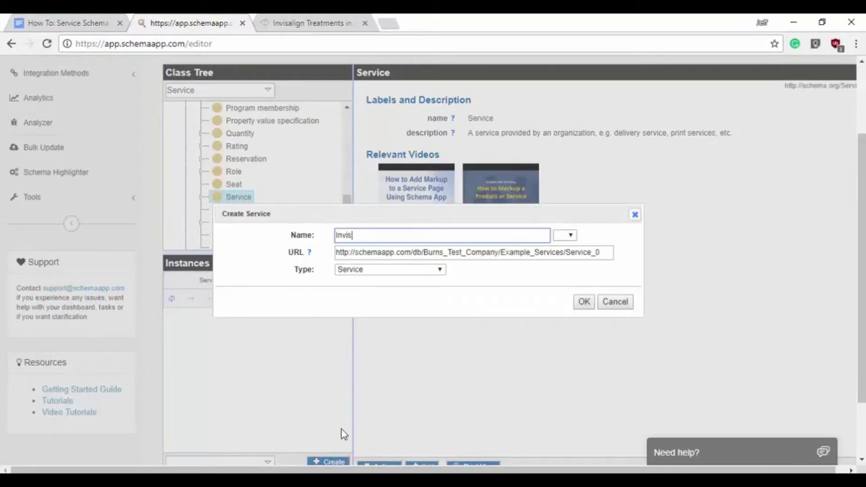
pyautogui.write('n Treatments')
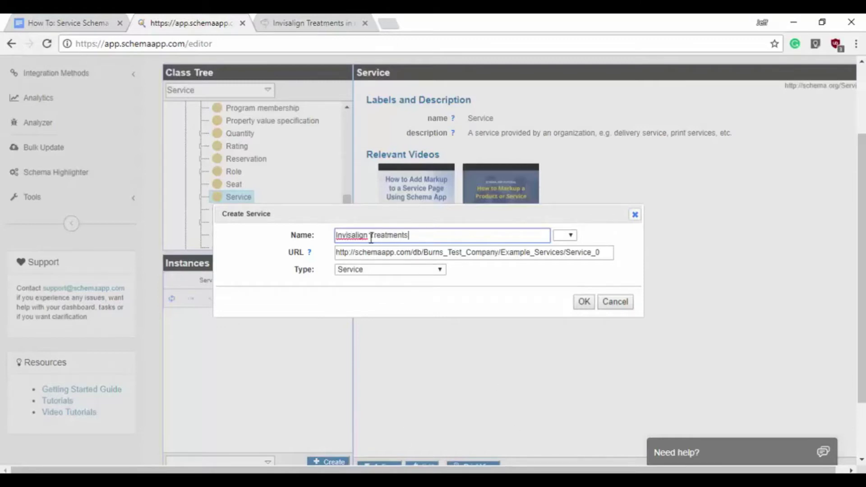
pyautogui.click(305, 21)
pyautogui.click(252, 47)
pyautogui.hotkey('ctrl', 'c')
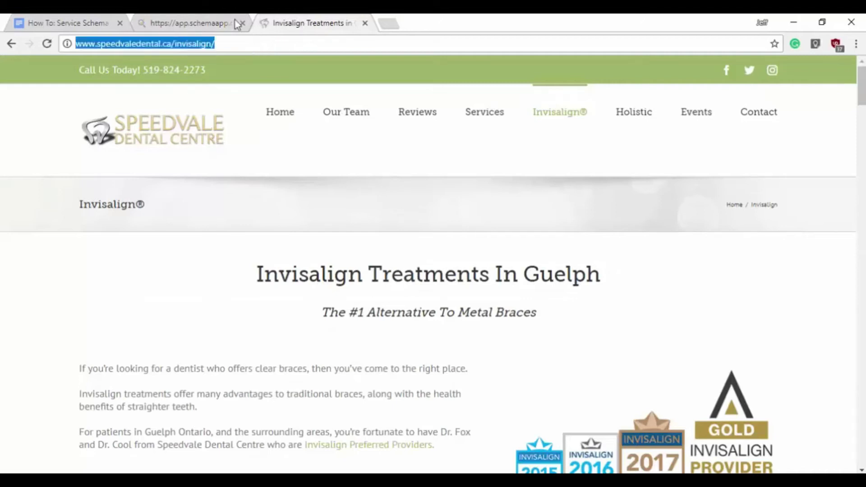
pyautogui.click(204, 22)
# - Paste the Speedvale Invisalign page address as the URL and confirm the new service
pyautogui.doubleClick(452, 254)
pyautogui.hotkey('ctrl', 'a')
pyautogui.hotkey('ctrl', 'v')
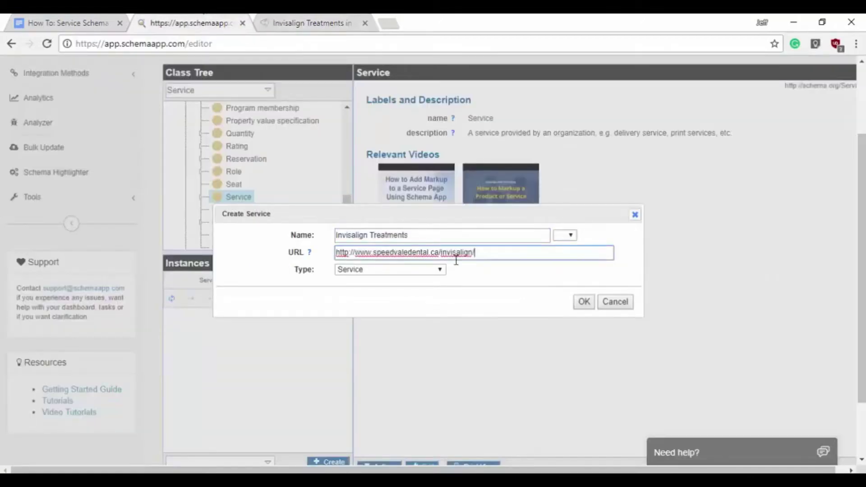
pyautogui.click(371, 235)
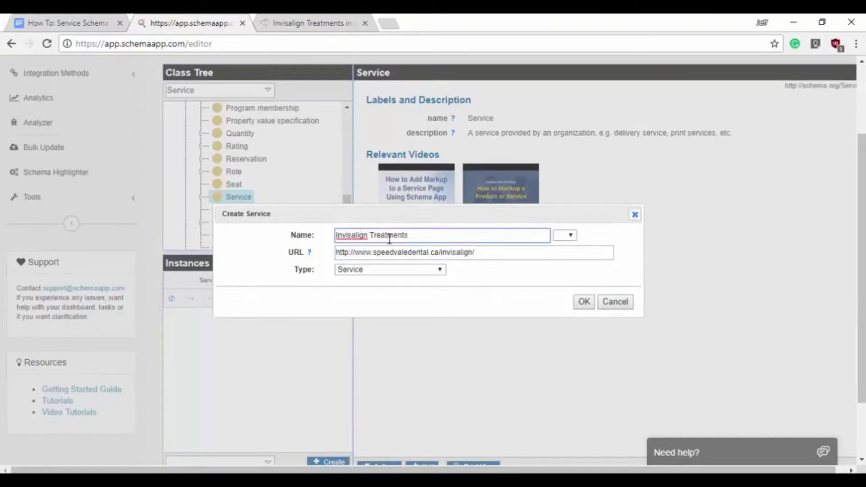
pyautogui.click(485, 283)
pyautogui.click(584, 301)
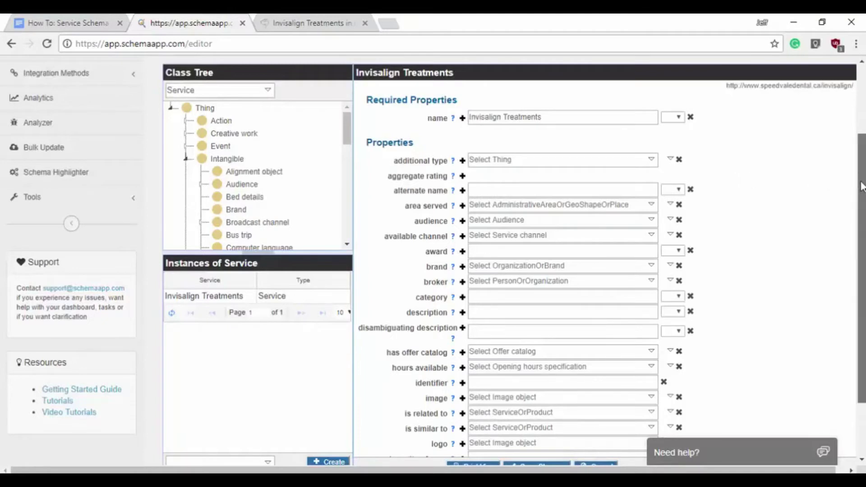
# - Scroll through the Invisalign Treatments properties form and recheck the Speedvale Invisalign page
pyautogui.moveTo(861, 177); pyautogui.dragTo(674, 354)
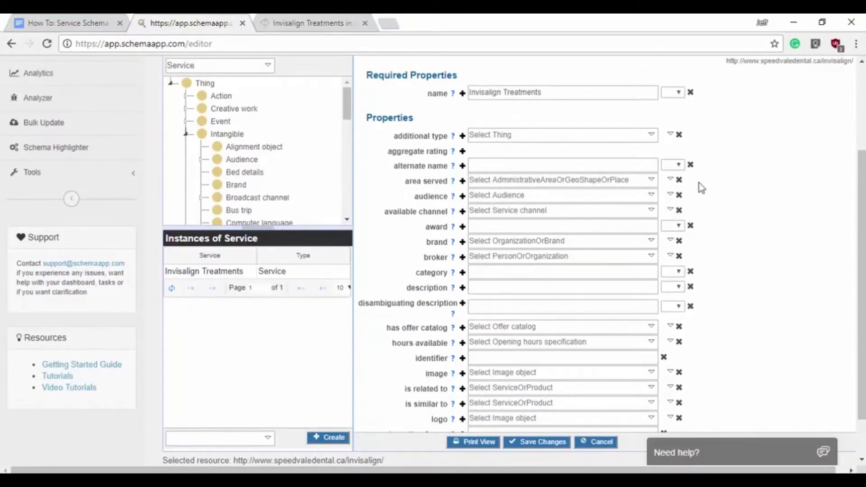
pyautogui.scroll(-2, 703, 189)
pyautogui.scroll(-5, 711, 202)
pyautogui.scroll(5, 730, 247)
pyautogui.moveTo(860, 315); pyautogui.dragTo(830, 265)
pyautogui.click(319, 19)
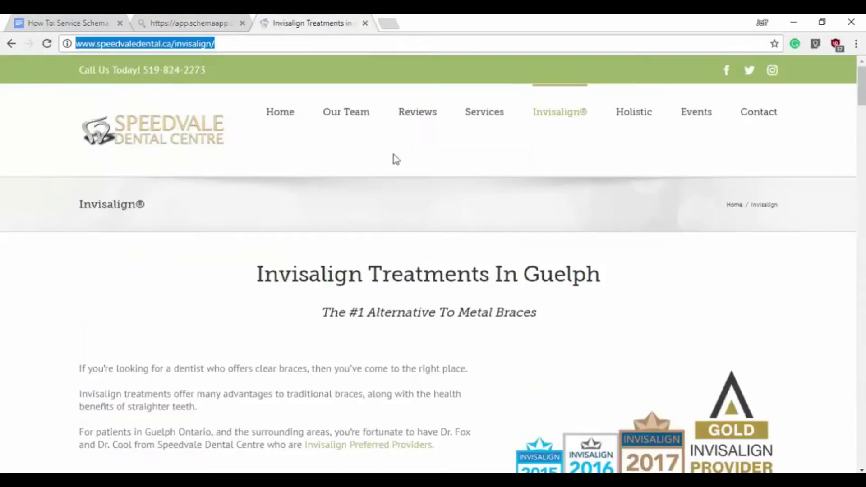
pyautogui.moveTo(862, 86); pyautogui.dragTo(837, 74)
pyautogui.click(176, 21)
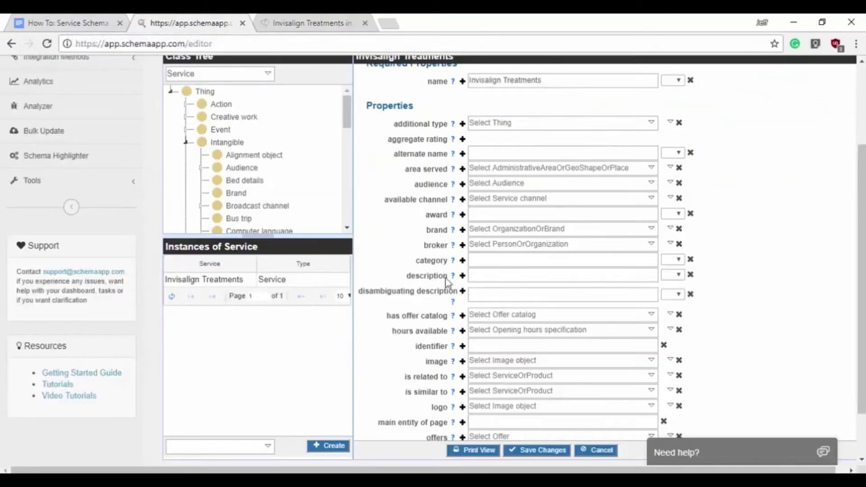
# - Read the Service properties in the how-to guide, then review the additional type help in Schema App
pyautogui.click(104, 21)
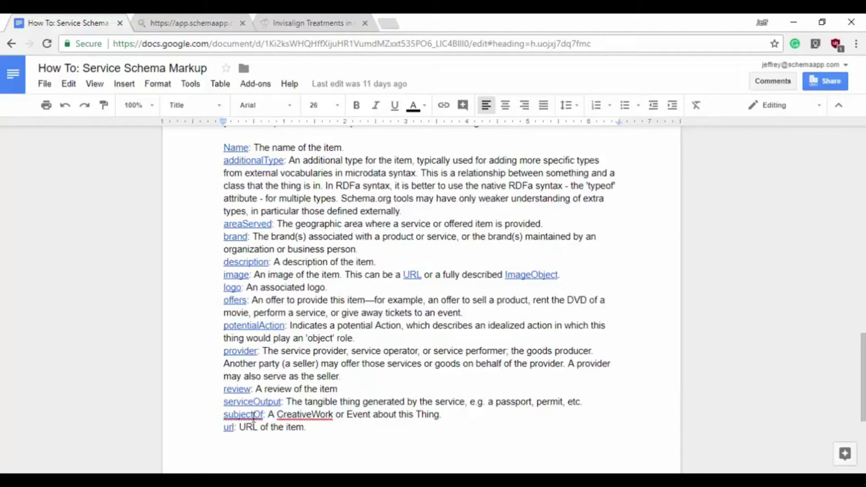
pyautogui.click(201, 18)
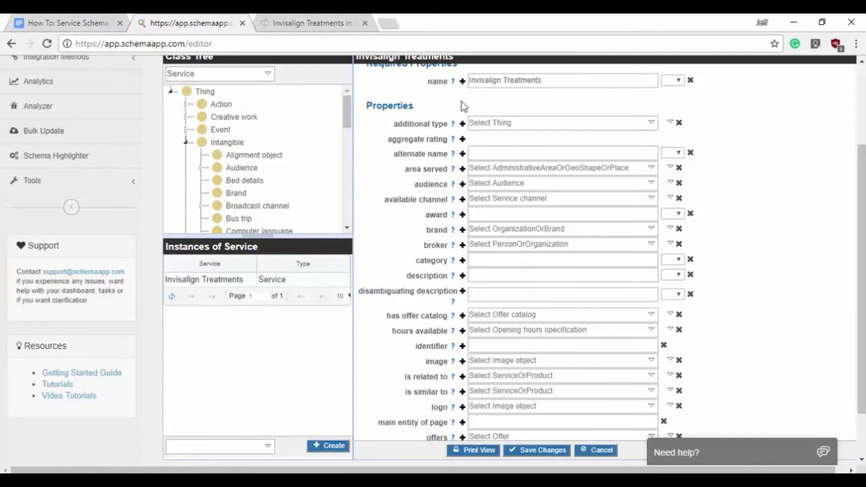
pyautogui.moveTo(455, 123)
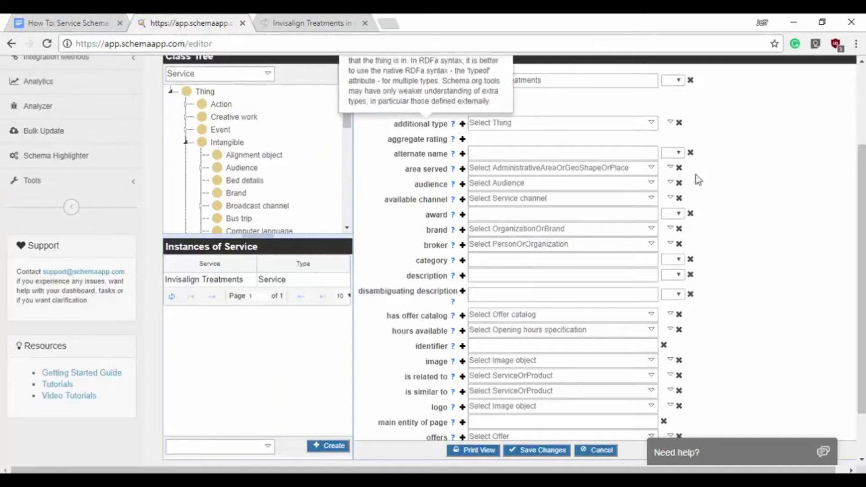
pyautogui.scroll(1, 726, 182)
pyautogui.moveTo(454, 144)
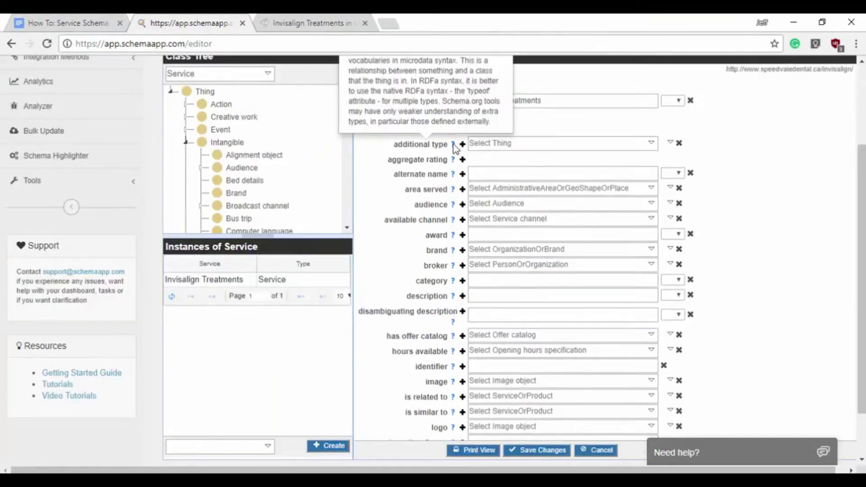
pyautogui.scroll(4, 455, 147)
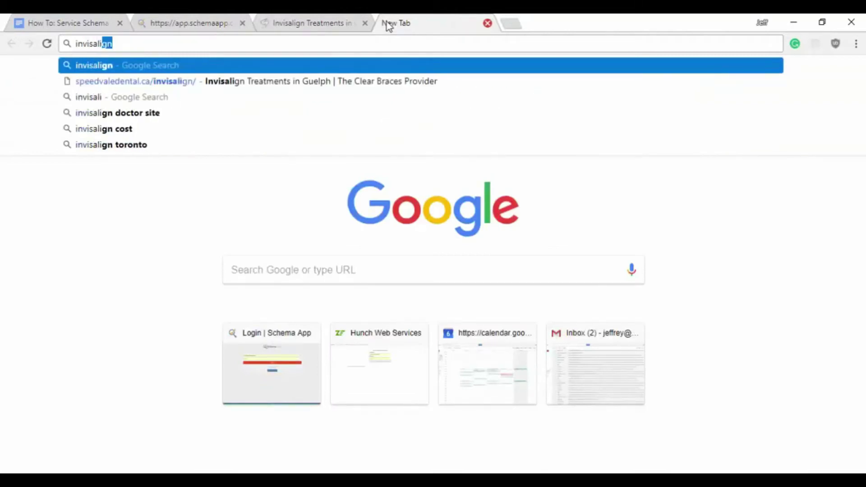
# - Search Google for 'invisialign wikipedia' and copy the Clear aligners Wikipedia link address
pyautogui.write('wikipedia')
pyautogui.press('Return')
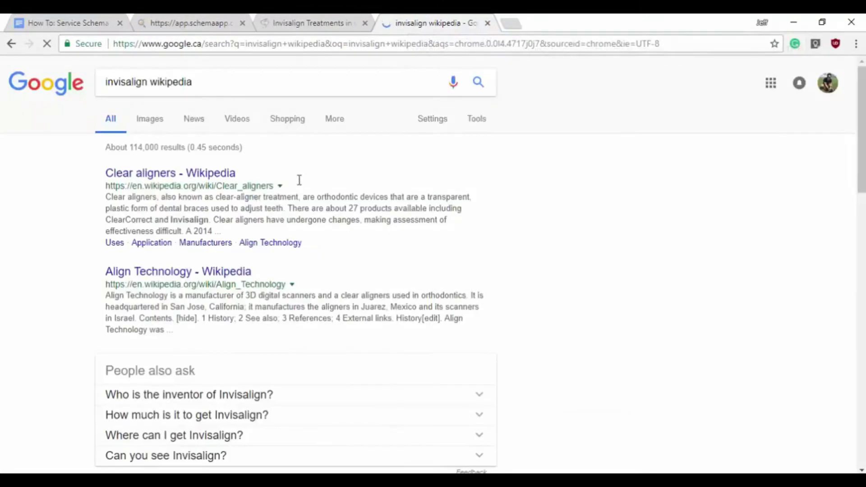
pyautogui.rightClick(219, 179)
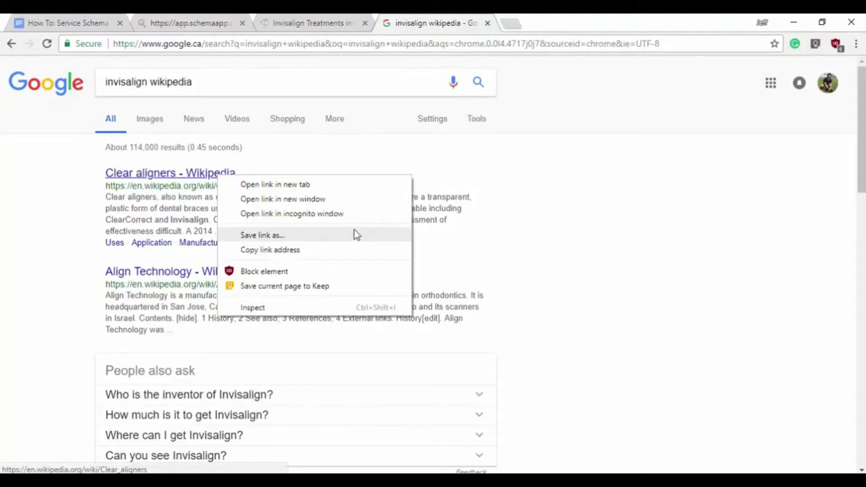
pyautogui.click(340, 250)
# - Paste the Clear aligners Wikipedia link as the service's additional type
pyautogui.click(198, 22)
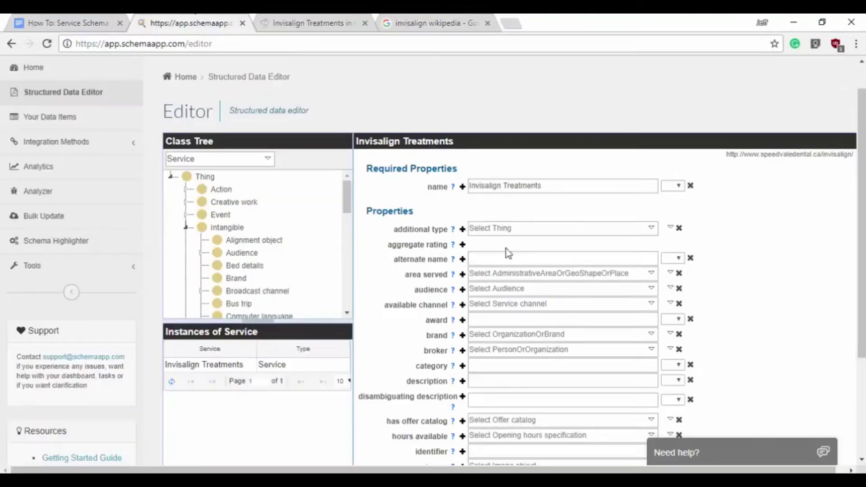
pyautogui.click(490, 228)
pyautogui.hotkey('ctrl', 'v')
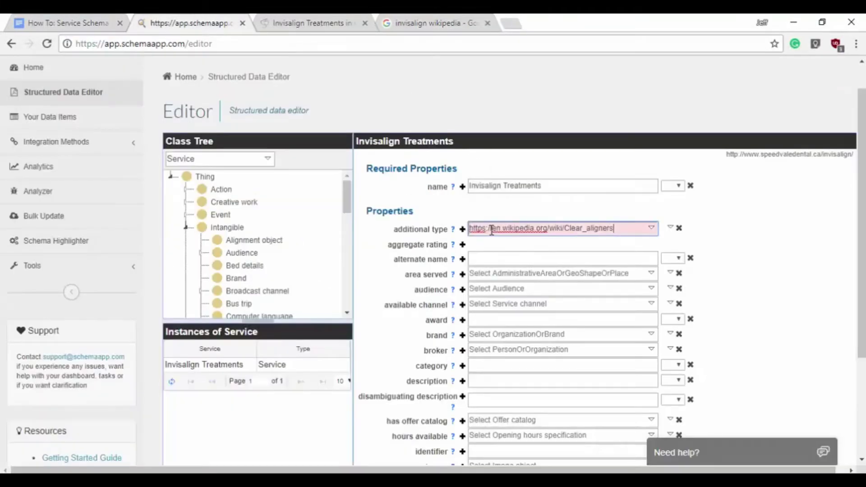
pyautogui.click(756, 246)
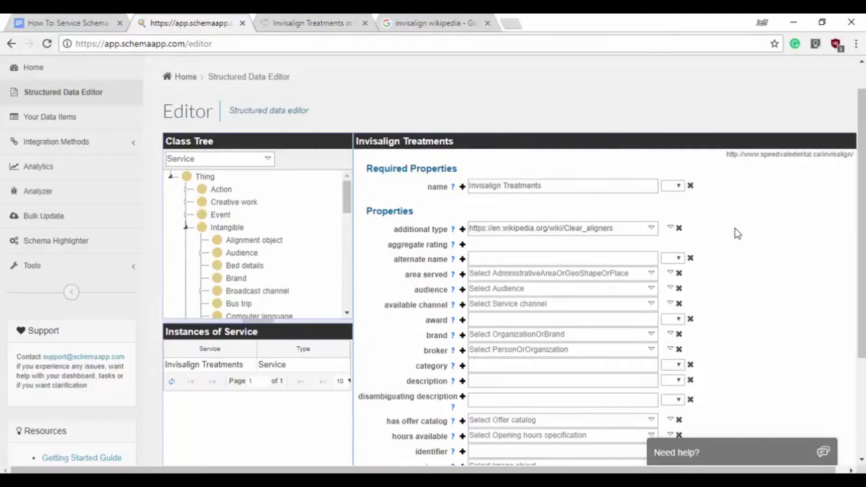
# - Associate area served with the Wikipedia article for Guelph, Ontario, Canada
pyautogui.scroll(-1, 735, 229)
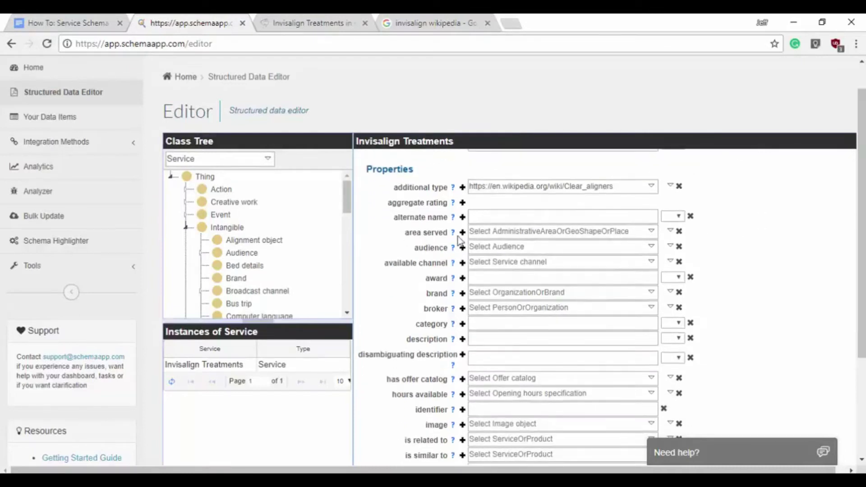
pyautogui.moveTo(451, 239)
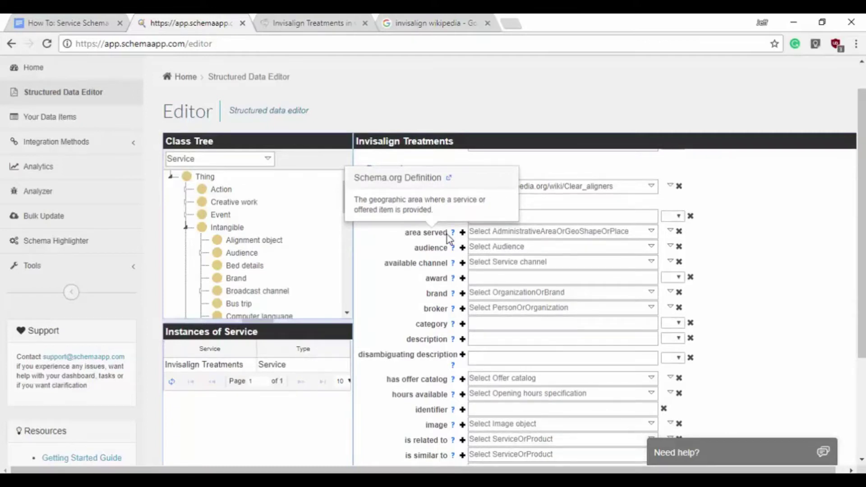
pyautogui.click(671, 233)
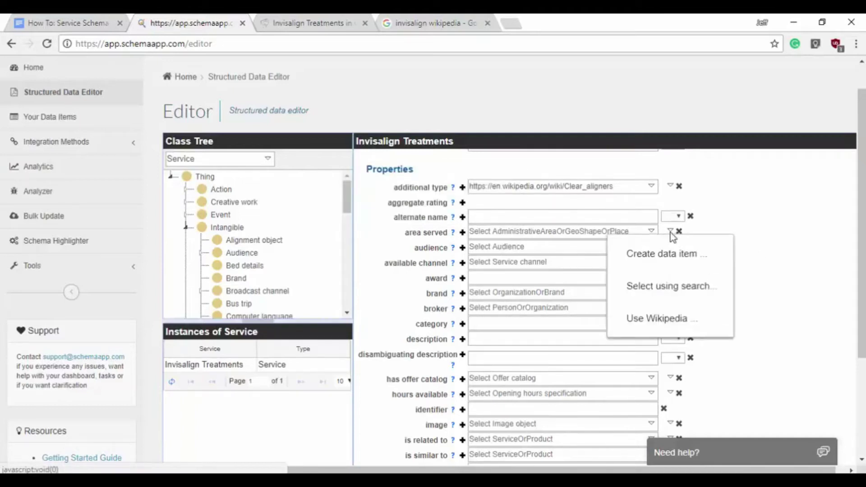
pyautogui.click(672, 325)
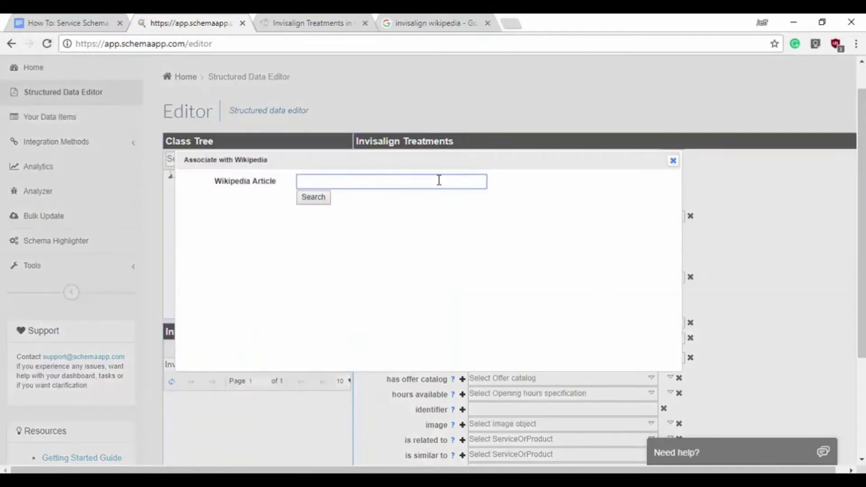
pyautogui.write('guelph')
pyautogui.click(321, 202)
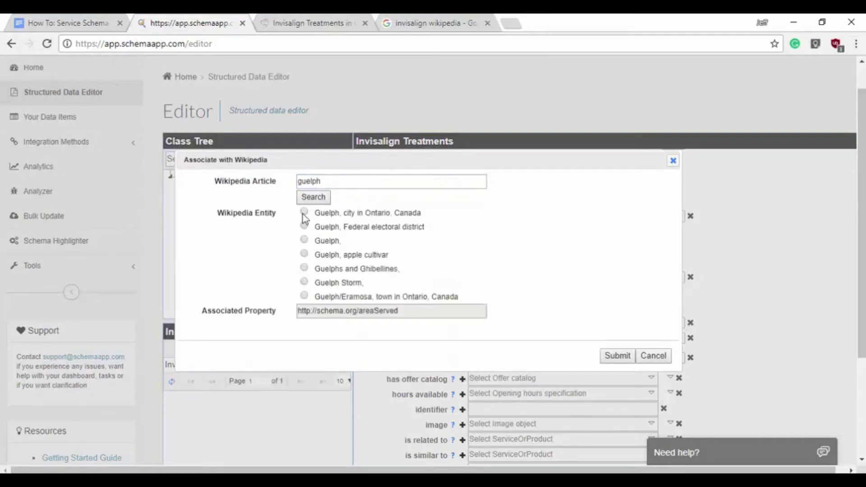
pyautogui.click(303, 212)
pyautogui.click(617, 355)
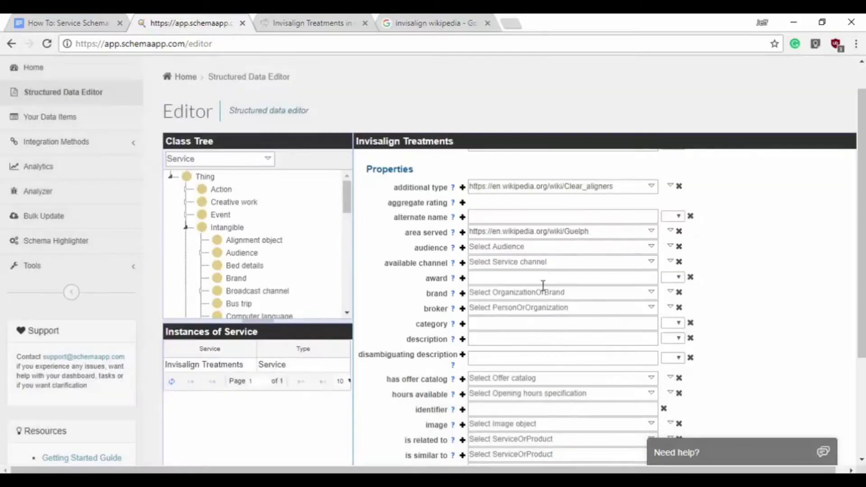
# - Set the service's brand to Speedvale Dental Centre
pyautogui.click(506, 296)
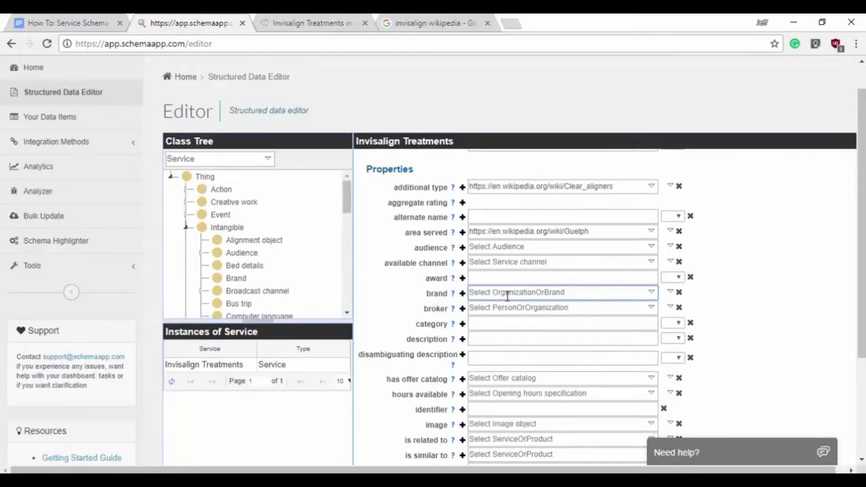
pyautogui.click(323, 15)
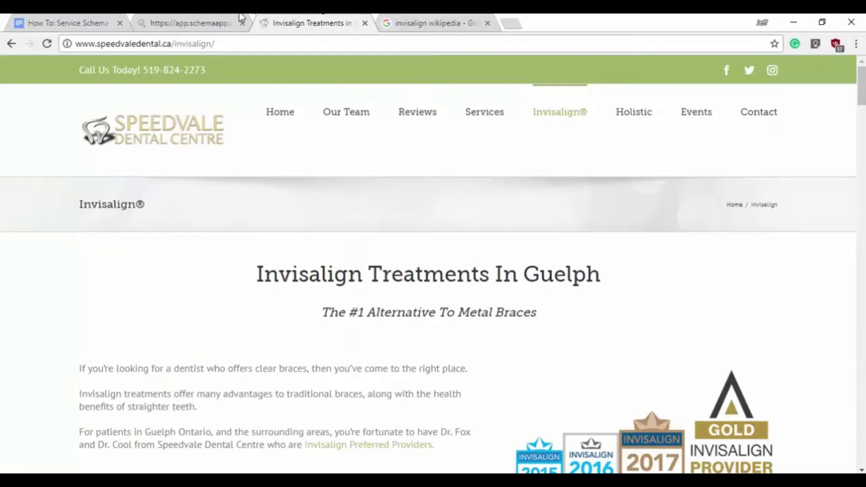
pyautogui.click(180, 23)
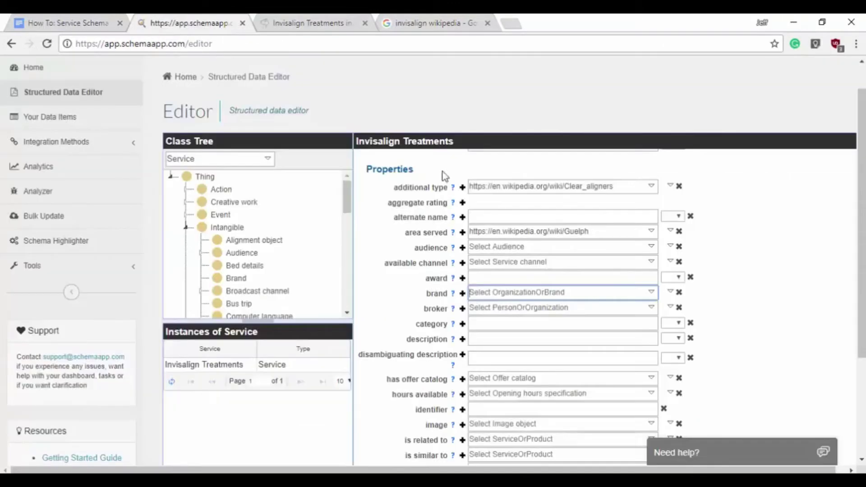
pyautogui.write('ser')
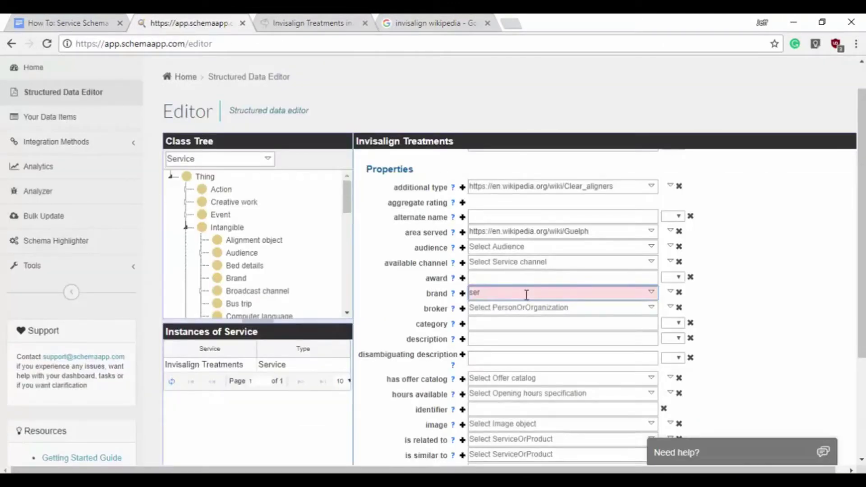
pyautogui.write('peed')
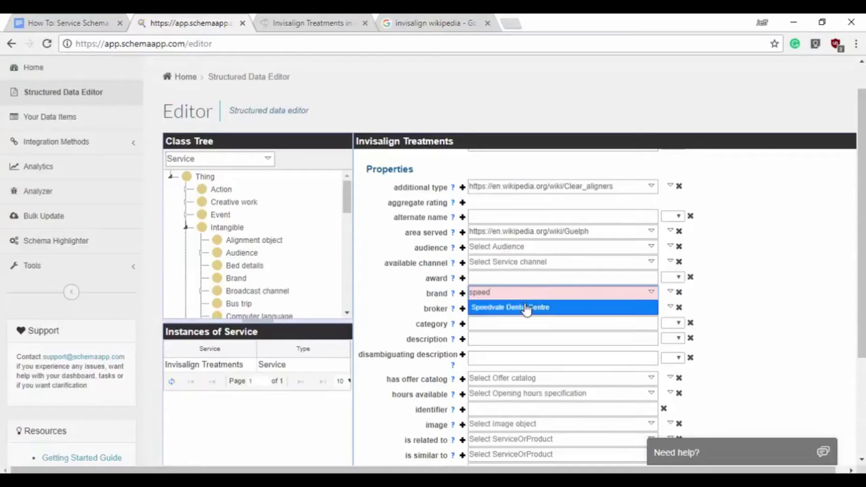
pyautogui.click(523, 307)
# - Copy the three introductory paragraphs from the Speedvale Invisalign page
pyautogui.scroll(-1, 690, 290)
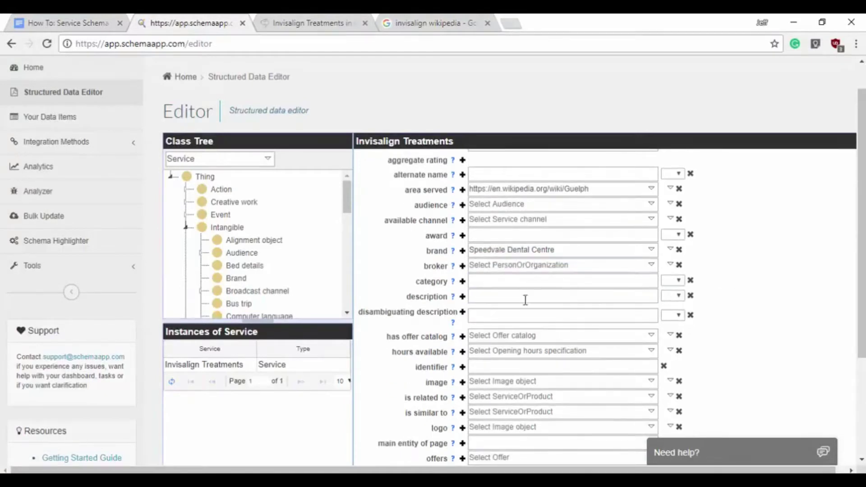
pyautogui.moveTo(438, 294)
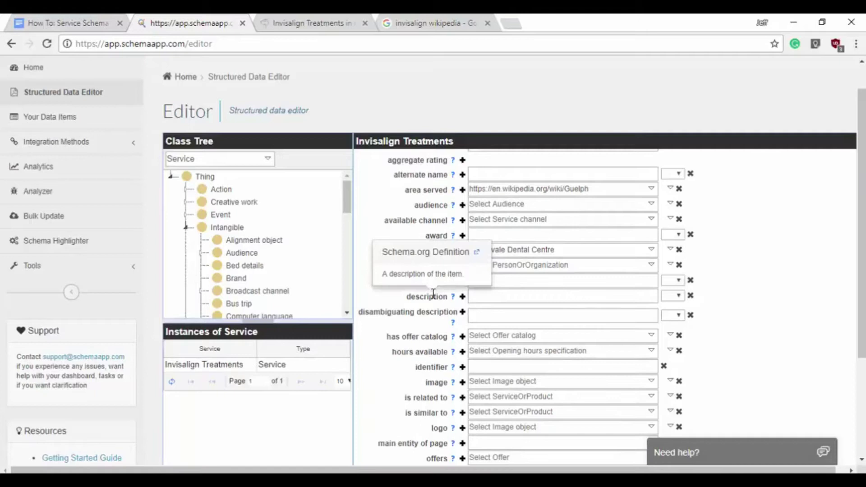
pyautogui.click(318, 24)
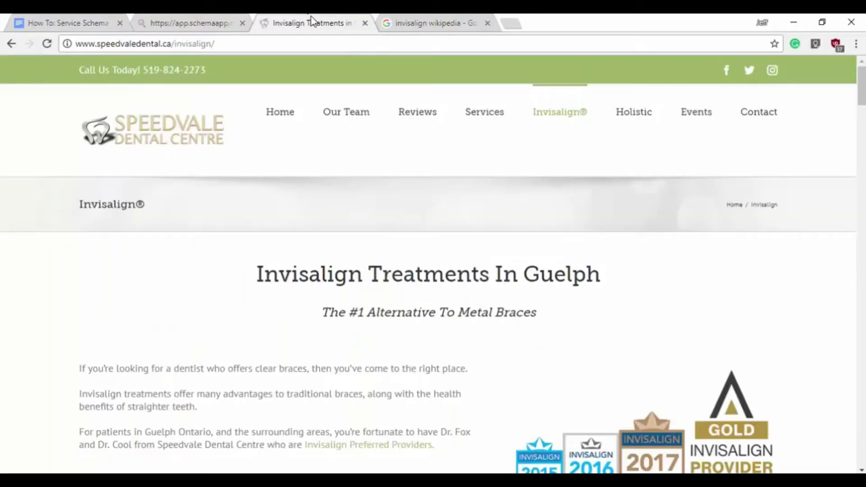
pyautogui.scroll(-3, 306, 294)
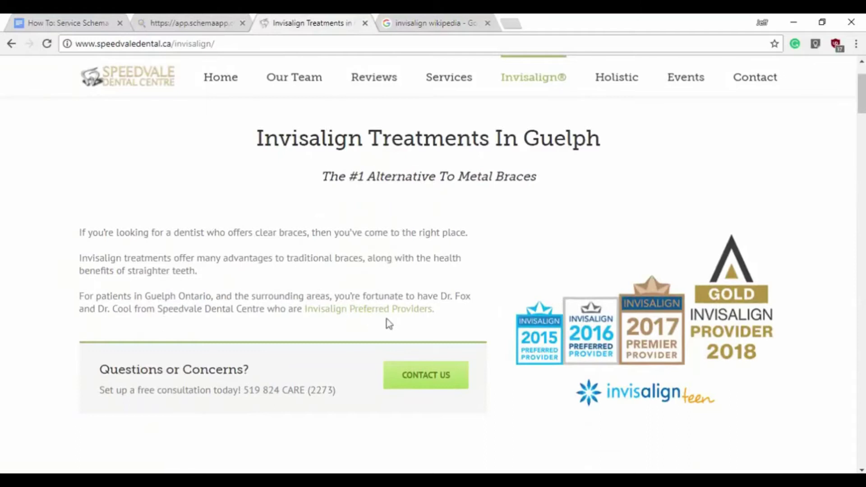
pyautogui.moveTo(435, 311); pyautogui.dragTo(79, 232)
pyautogui.rightClick(89, 232)
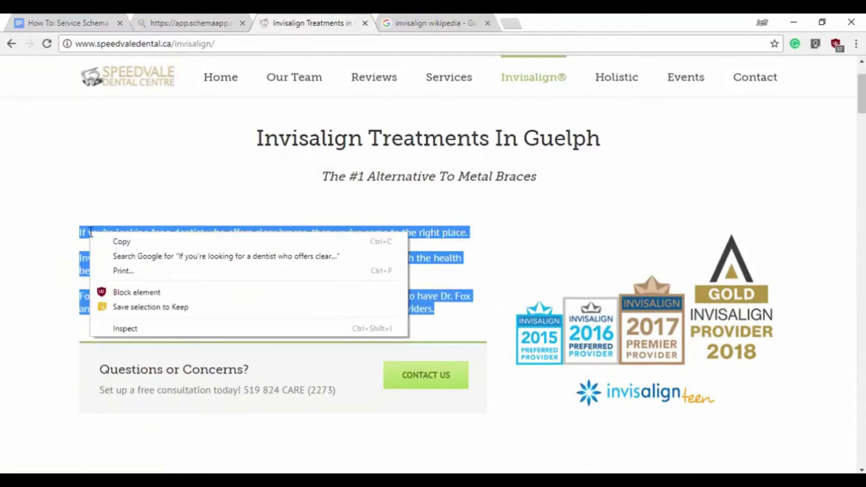
pyautogui.click(122, 244)
# - Paste the copied paragraphs into the service's description
pyautogui.click(160, 20)
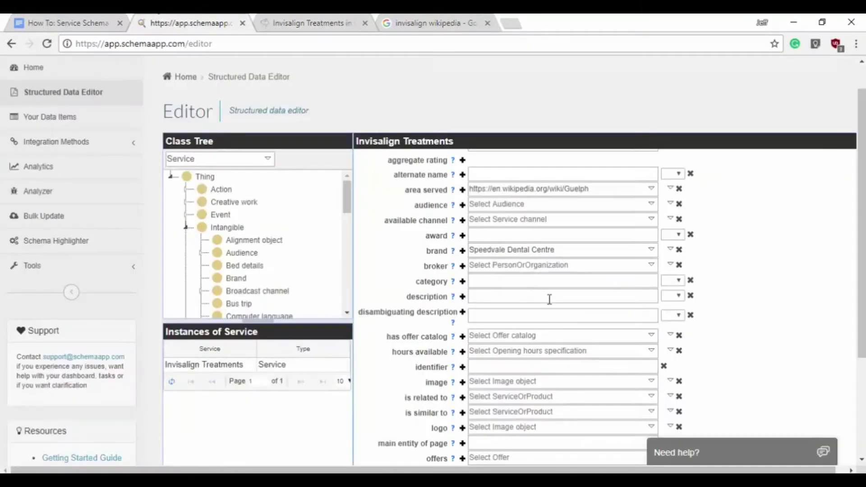
pyautogui.click(522, 294)
pyautogui.hotkey('ctrl', 'v')
pyautogui.click(748, 304)
pyautogui.scroll(-2, 753, 305)
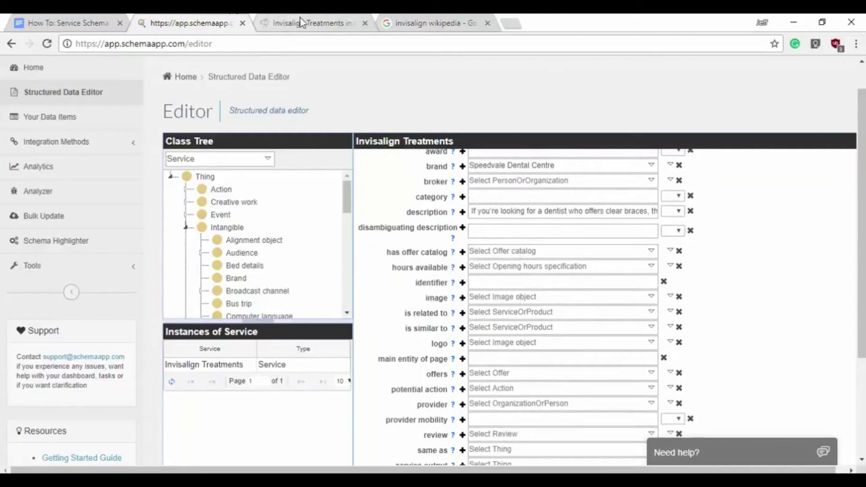
pyautogui.click(431, 22)
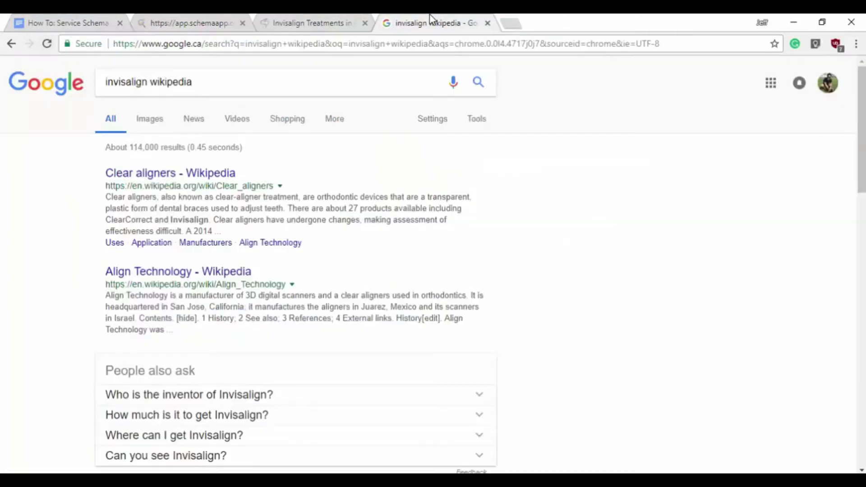
# - Close the search results and copy the Invisalign video image's address from the Speedvale page
pyautogui.click(487, 22)
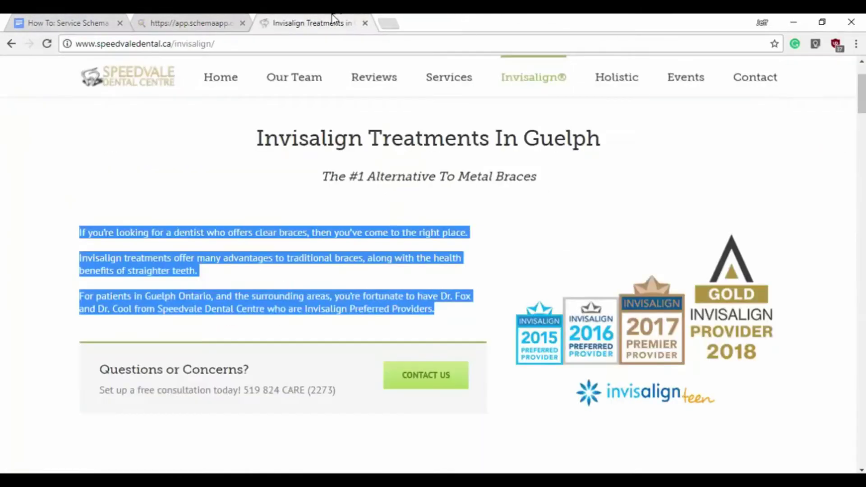
pyautogui.click(502, 229)
pyautogui.scroll(-6, 493, 286)
pyautogui.scroll(-15, 492, 286)
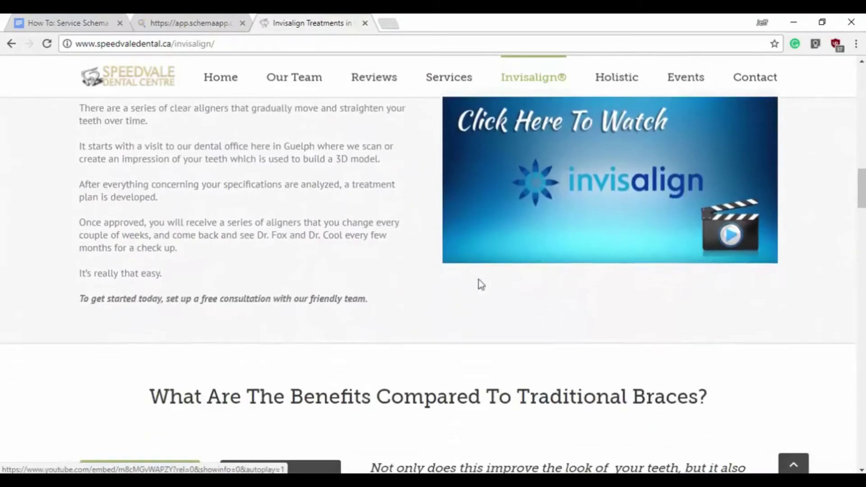
pyautogui.rightClick(515, 213)
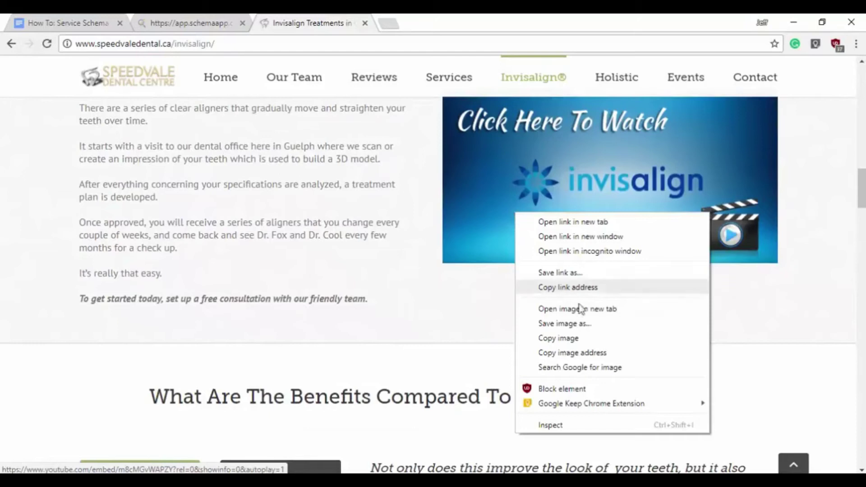
pyautogui.click(600, 354)
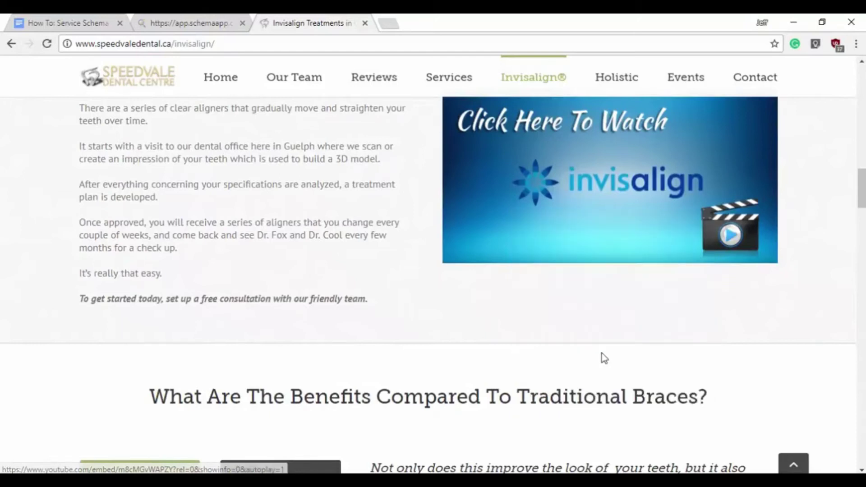
# - Set the service's image to the copied video image URL as an external item
pyautogui.click(195, 20)
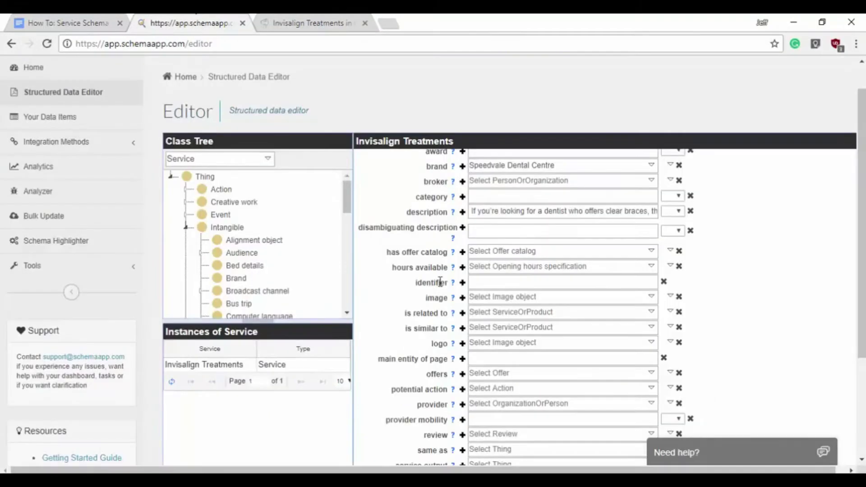
pyautogui.click(496, 297)
pyautogui.hotkey('ctrl', 'v')
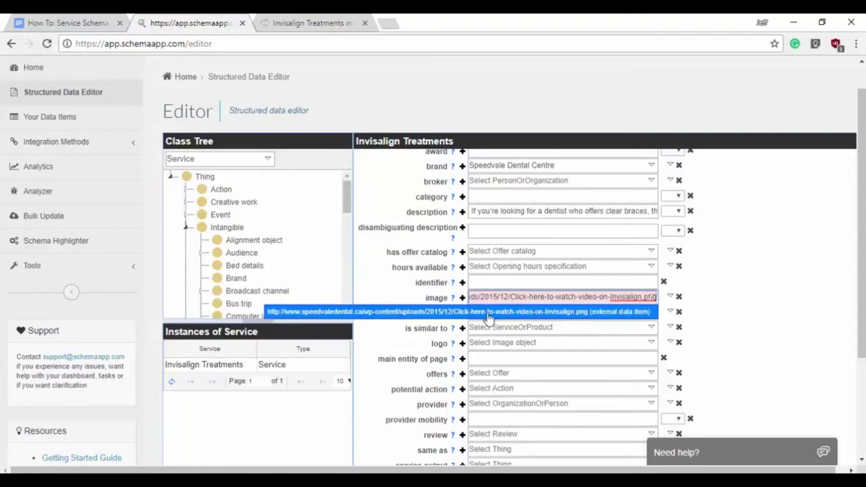
pyautogui.click(594, 313)
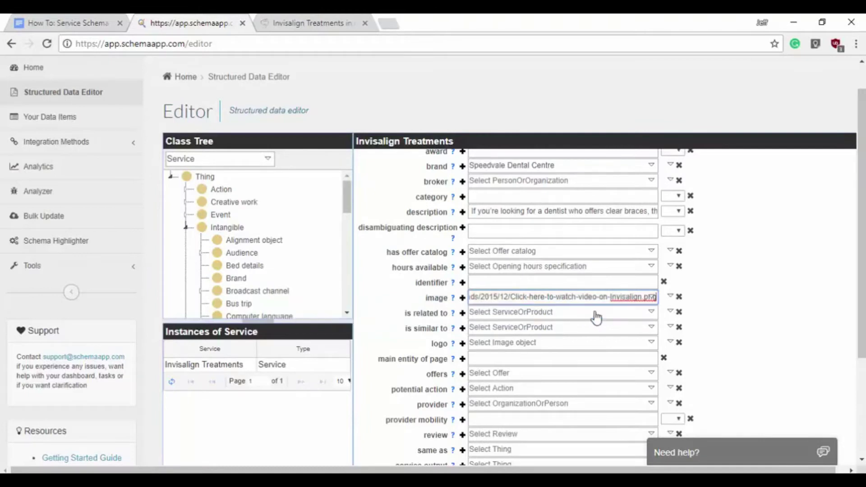
pyautogui.click(782, 326)
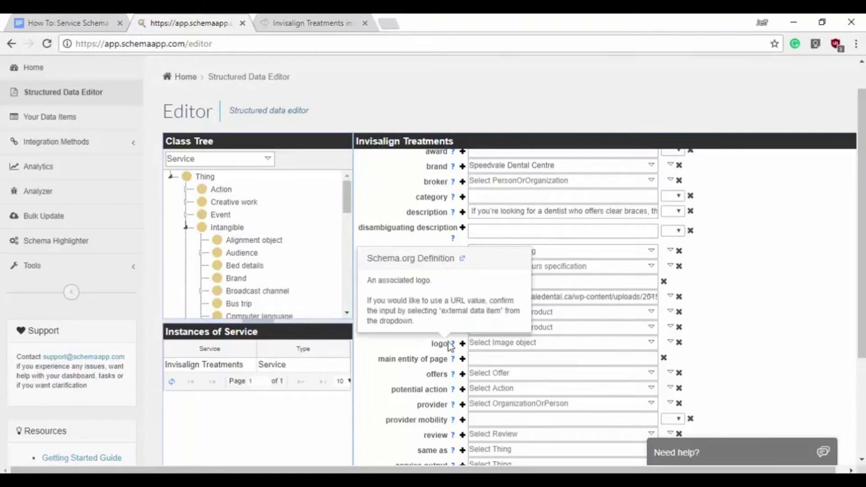
# - Copy the Speedvale Dental logo address and set it as the service's logo
pyautogui.click(351, 21)
pyautogui.scroll(10, 343, 210)
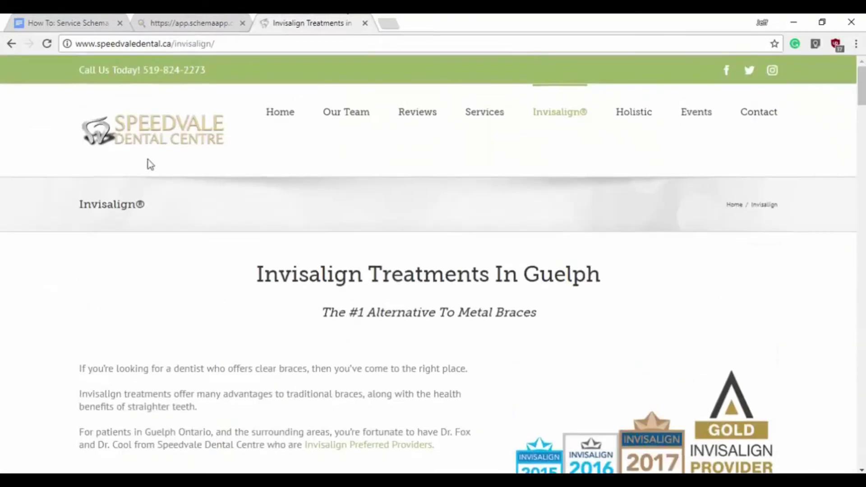
pyautogui.rightClick(152, 134)
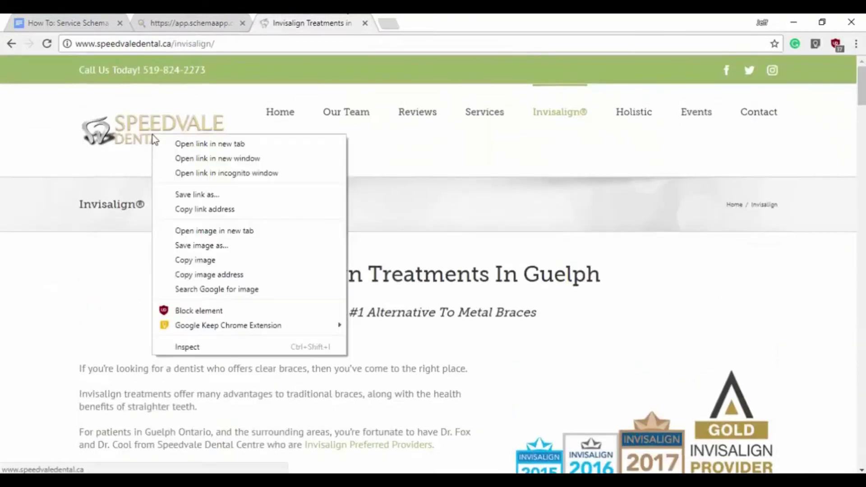
pyautogui.click(234, 274)
pyautogui.click(163, 20)
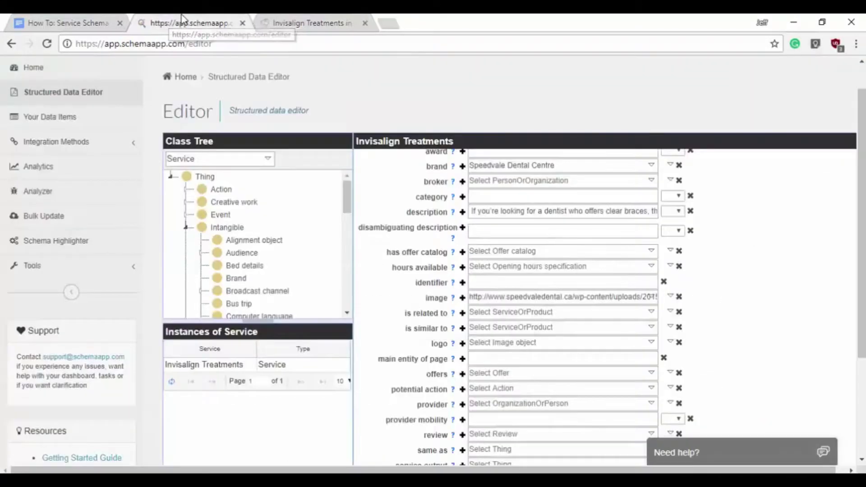
pyautogui.moveTo(447, 359)
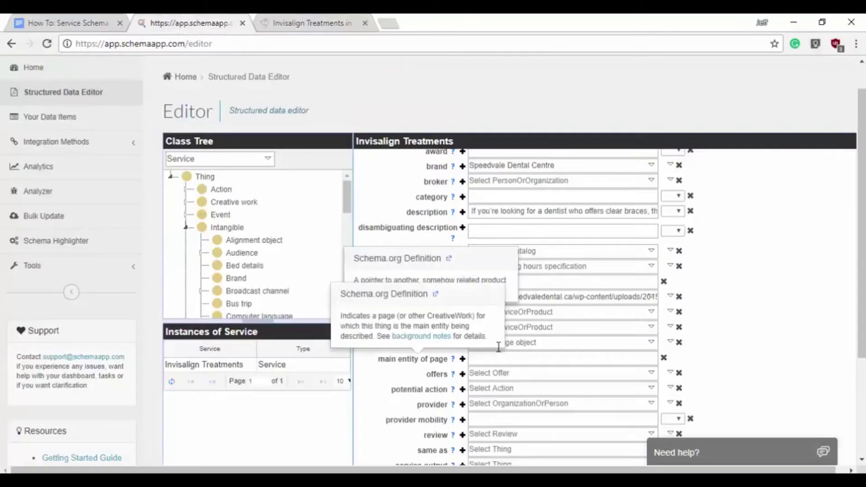
pyautogui.click(538, 343)
pyautogui.hotkey('ctrl', 'v')
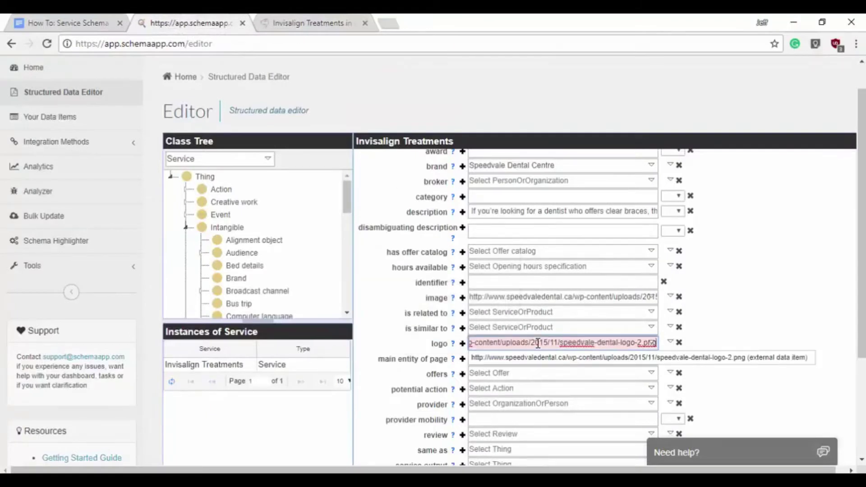
pyautogui.click(560, 365)
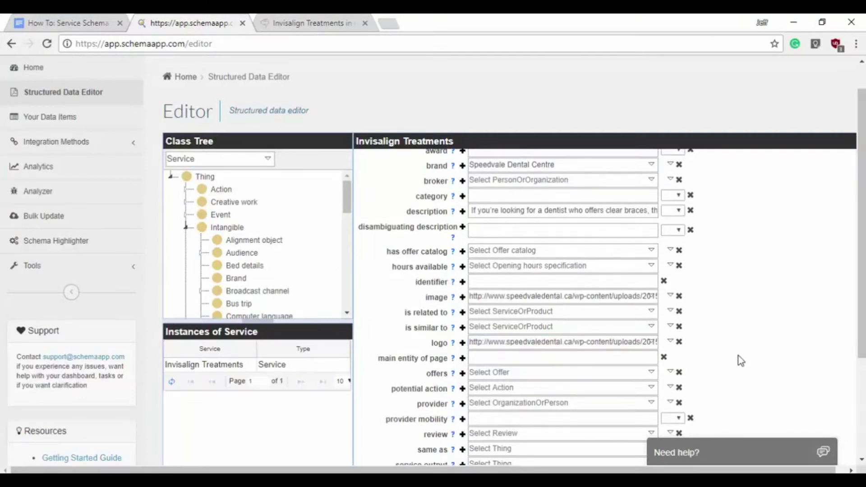
pyautogui.scroll(-5, 738, 356)
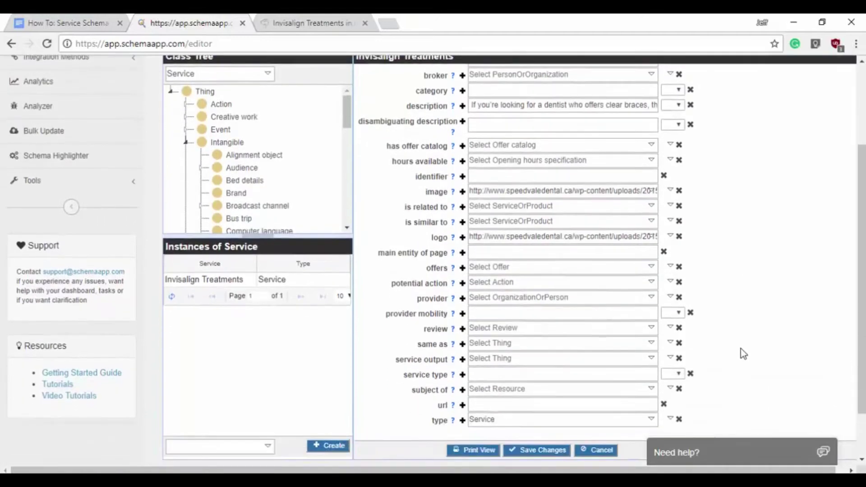
pyautogui.moveTo(398, 253)
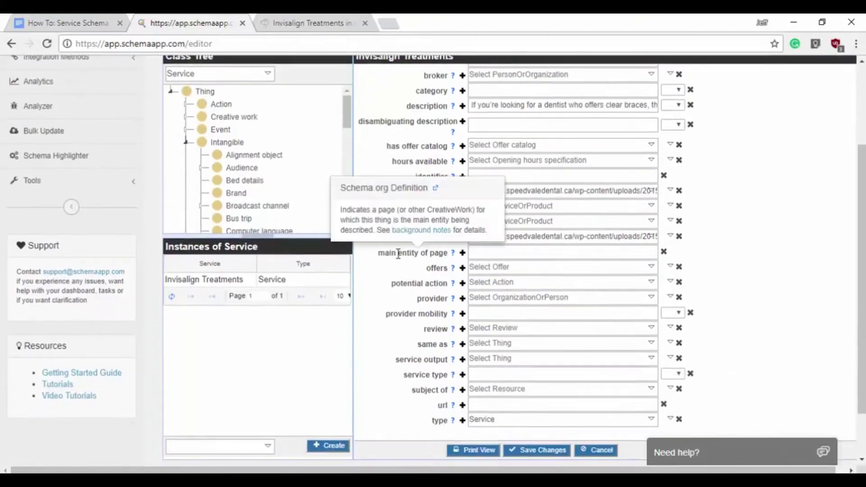
pyautogui.scroll(-1, 398, 253)
pyautogui.moveTo(415, 242)
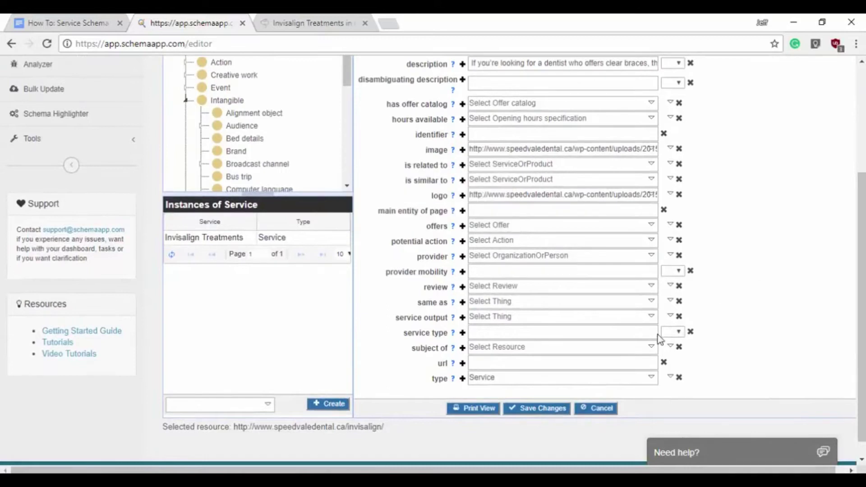
pyautogui.moveTo(386, 426); pyautogui.dragTo(238, 425)
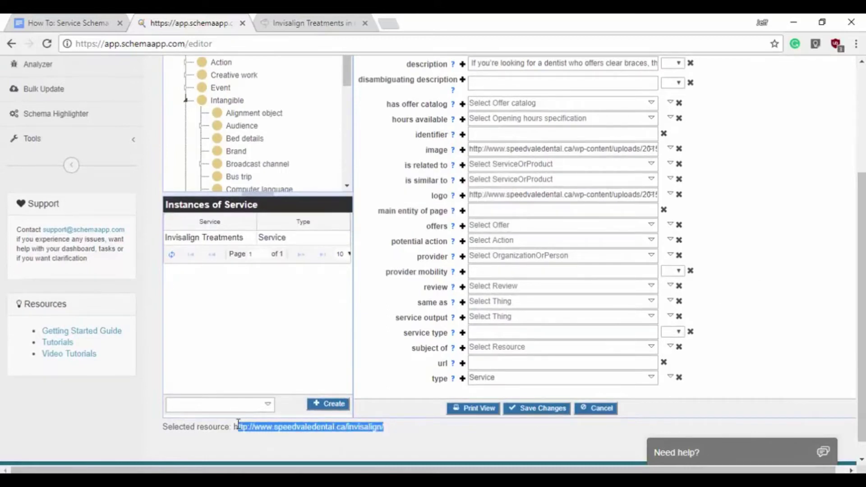
pyautogui.click(741, 277)
pyautogui.click(490, 212)
pyautogui.hotkey('ctrl', 'v')
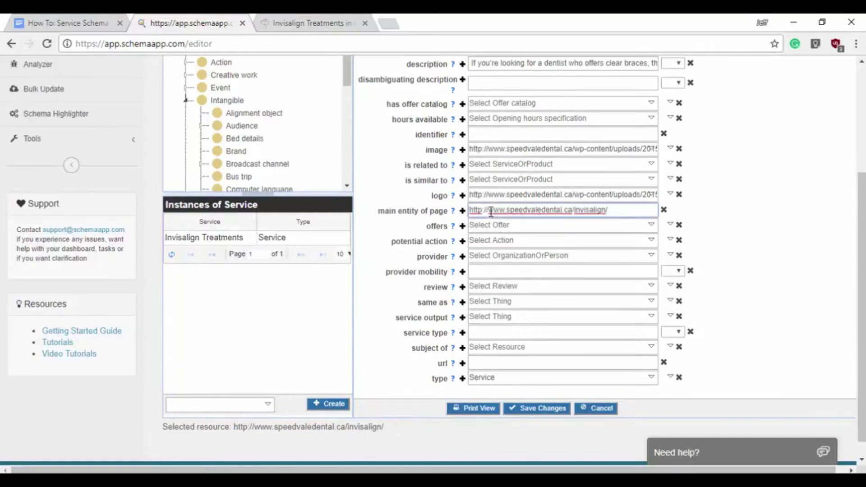
pyautogui.click(806, 246)
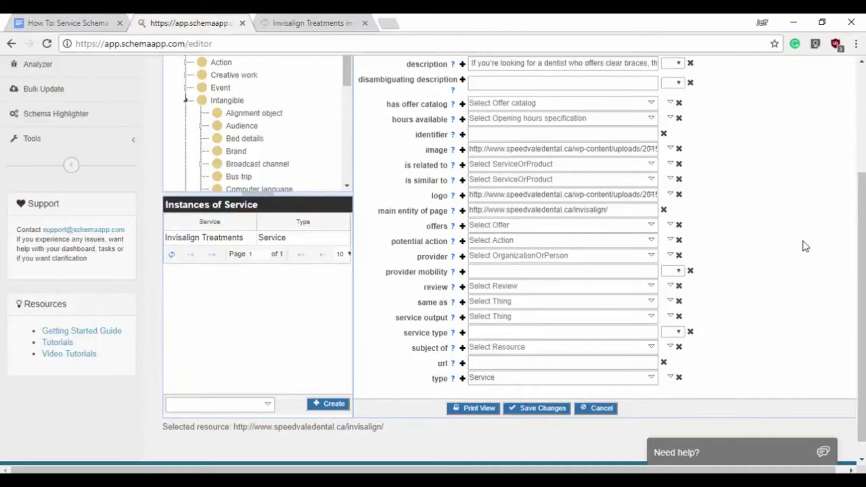
# - Create a new offer item from the offers property named 'Invisalign Treatments Offer'
pyautogui.moveTo(451, 230)
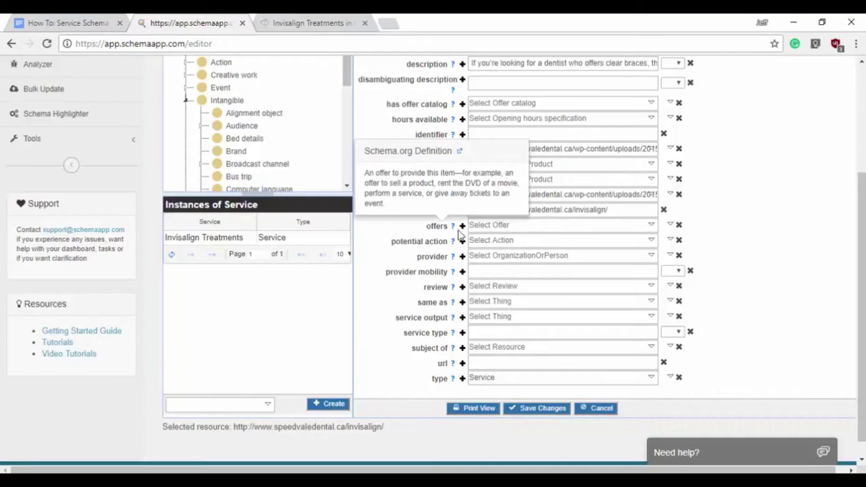
pyautogui.click(511, 224)
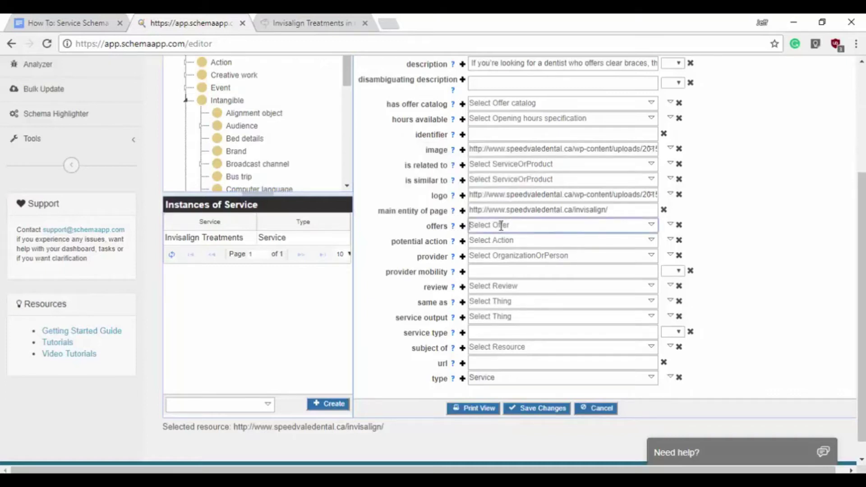
pyautogui.click(670, 224)
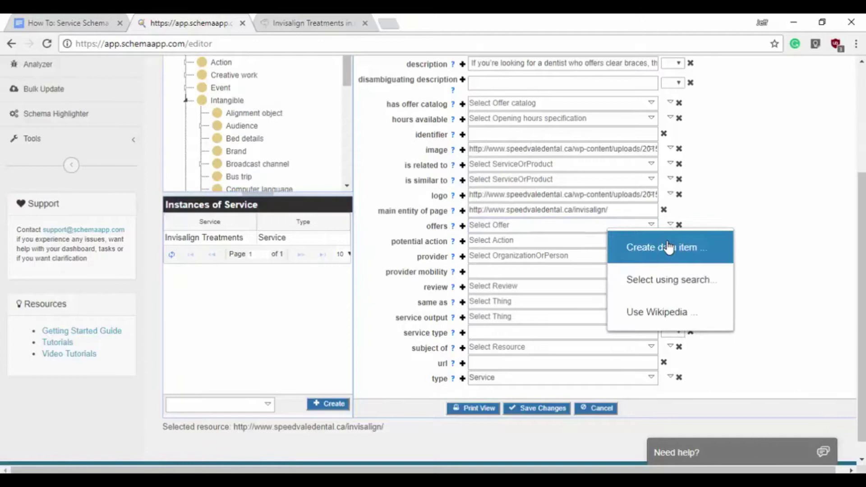
pyautogui.click(665, 247)
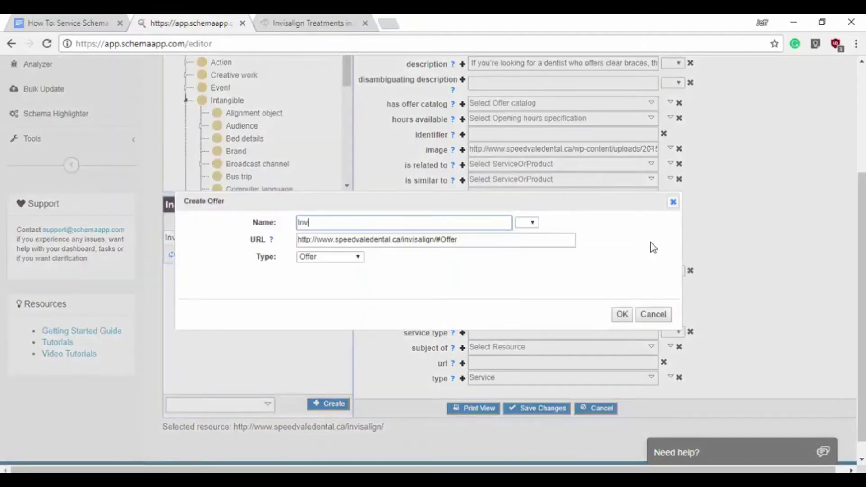
pyautogui.write('Invisalign Treatments Offer')
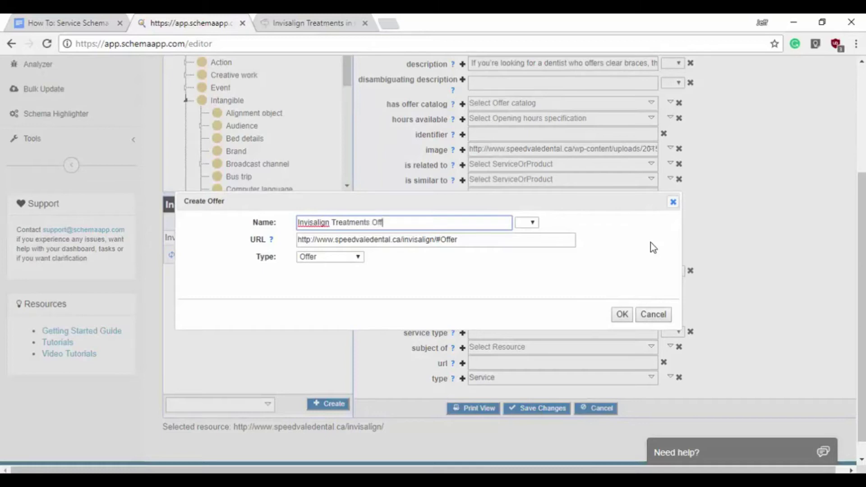
pyautogui.click(436, 240)
pyautogui.doubleClick(436, 239)
pyautogui.click(436, 240)
pyautogui.moveTo(436, 240); pyautogui.dragTo(297, 239)
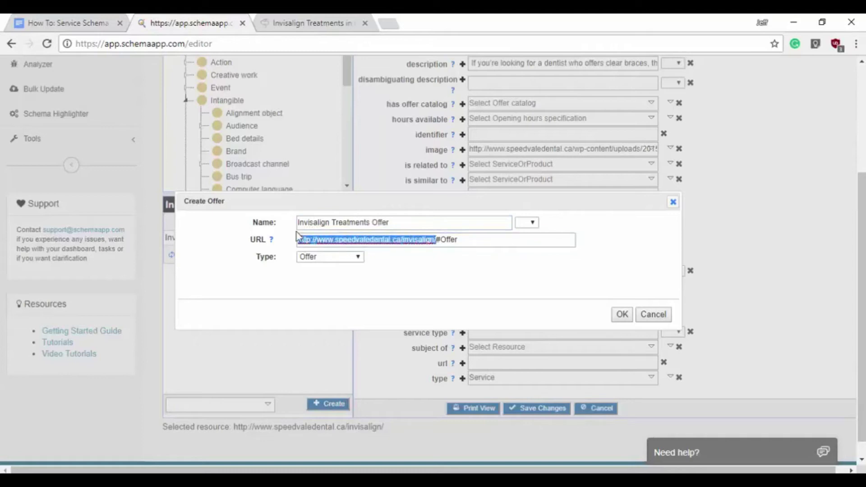
pyautogui.click(469, 246)
pyautogui.moveTo(469, 246); pyautogui.dragTo(433, 235)
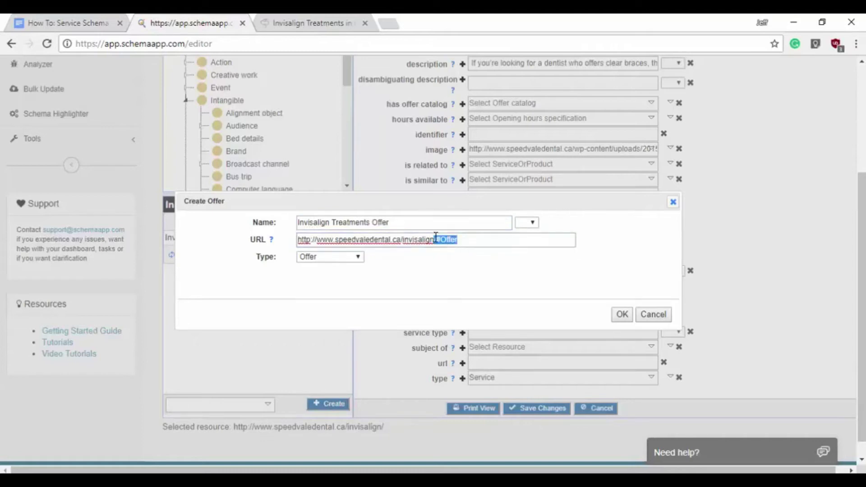
pyautogui.click(474, 242)
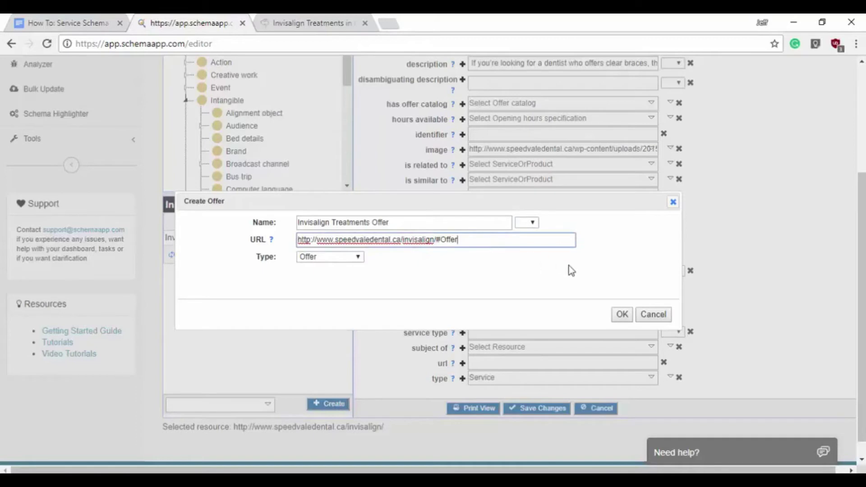
pyautogui.click(624, 317)
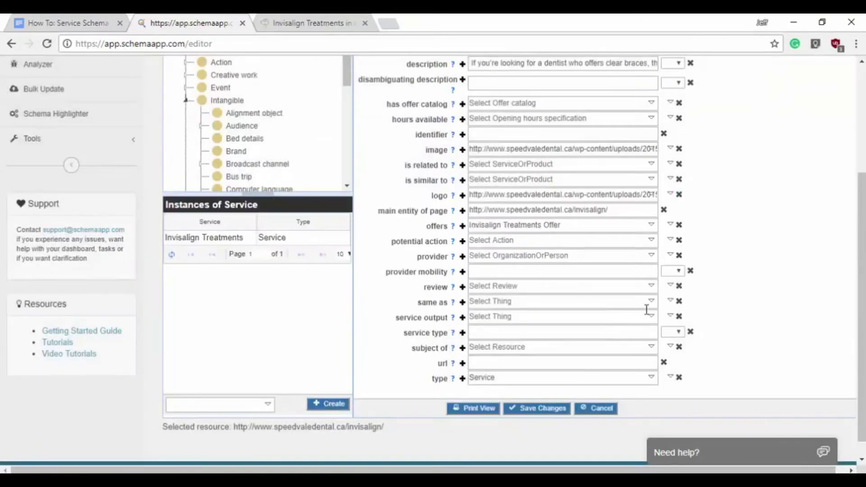
# - Set the service's potential action to Contact Us Potential Action
pyautogui.moveTo(426, 244)
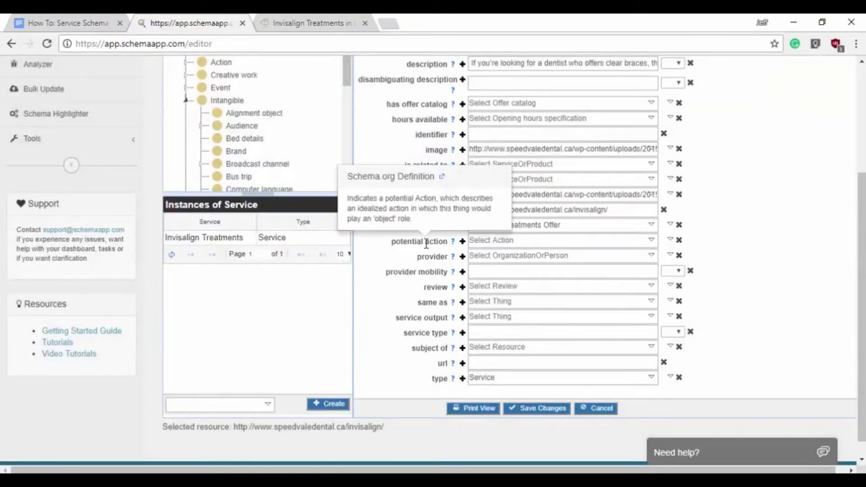
pyautogui.click(503, 242)
pyautogui.click(652, 244)
pyautogui.click(629, 263)
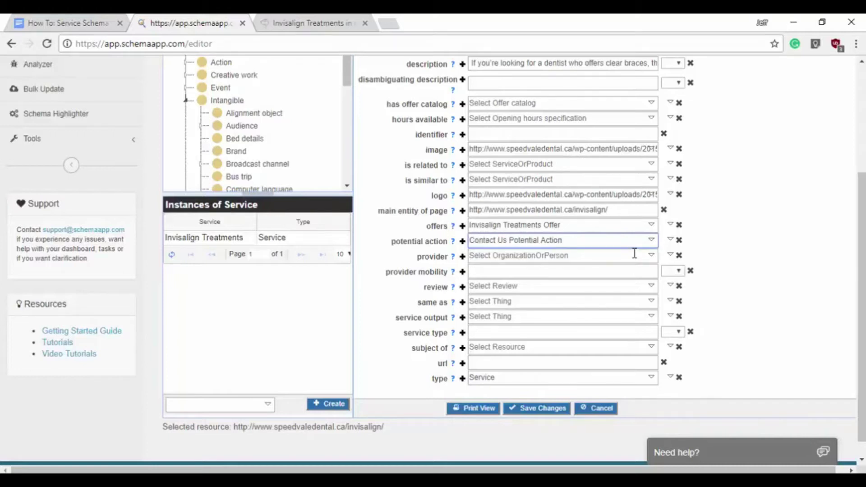
# - Look up the clinic's phone number on the Invisalign Treatments web page
pyautogui.click(321, 21)
pyautogui.scroll(-10, 604, 393)
pyautogui.scroll(-5, 514, 353)
pyautogui.scroll(4, 616, 247)
pyautogui.moveTo(756, 331); pyautogui.dragTo(538, 294)
pyautogui.click(498, 288)
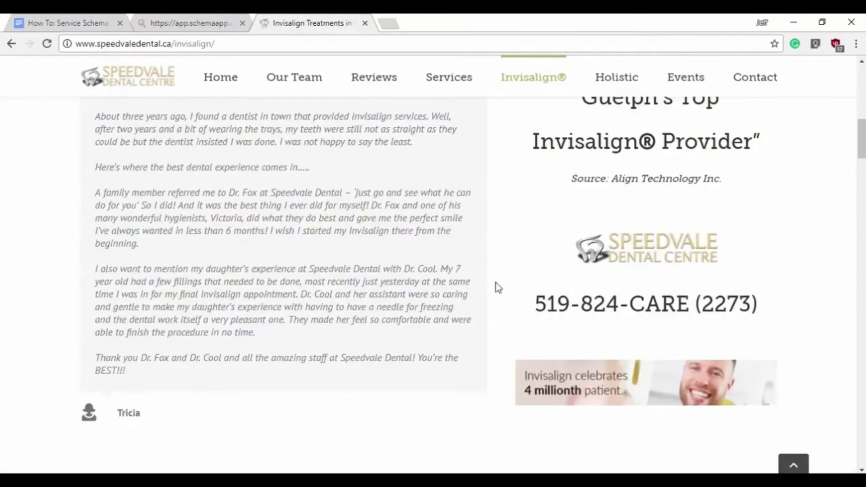
# - Set the provider to Speedvale Dental Centre using the 'speed' suggestion
pyautogui.click(167, 16)
pyautogui.moveTo(424, 214)
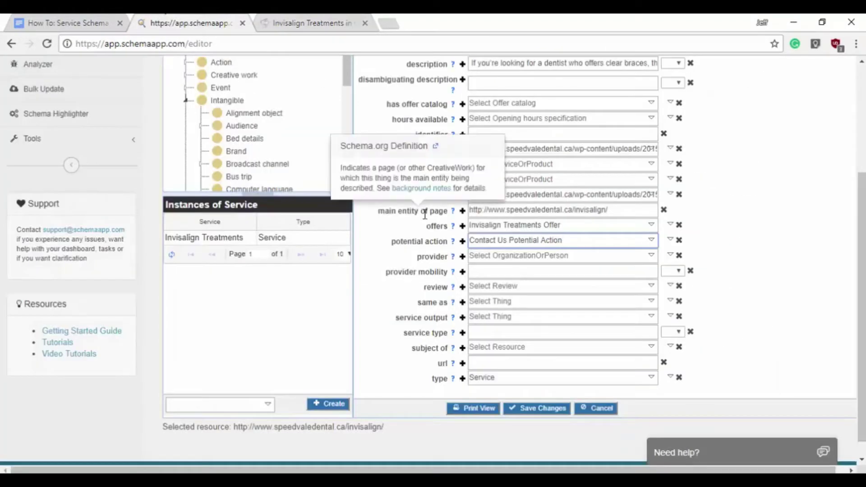
pyautogui.click(494, 257)
pyautogui.write('speed')
pyautogui.click(503, 273)
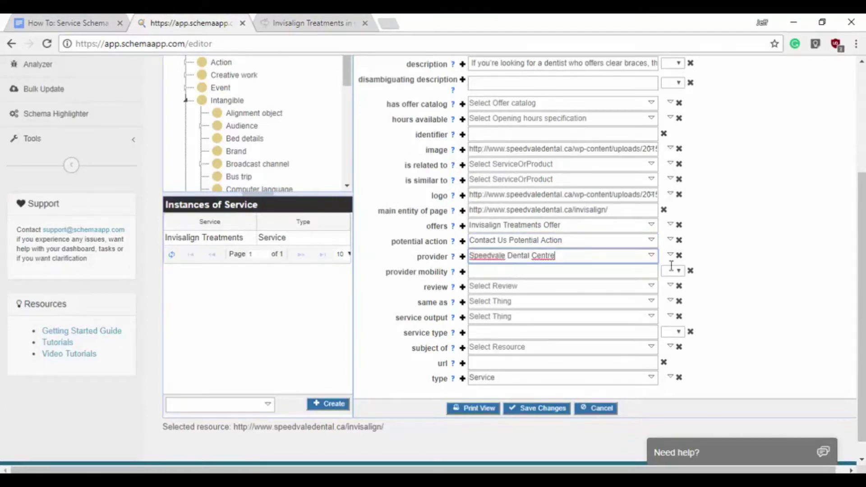
pyautogui.click(778, 278)
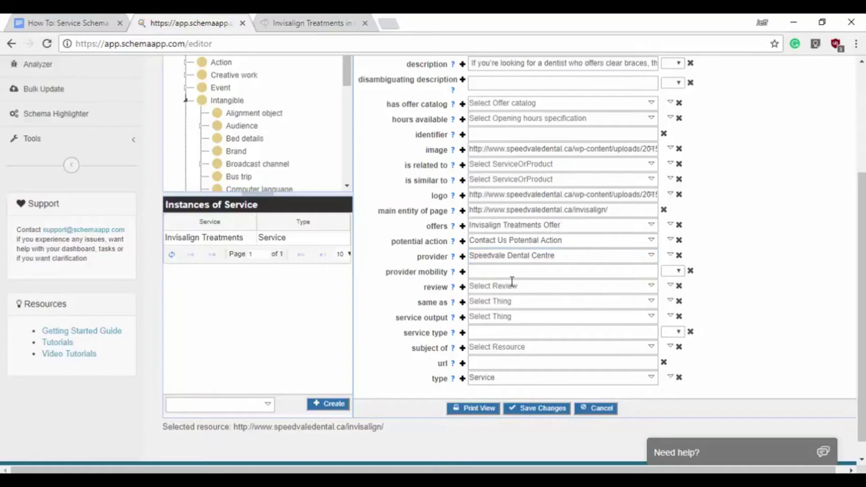
# - Copy the reviewer's name from the Invisalign page testimonial and return to Schema App
pyautogui.moveTo(412, 288); pyautogui.dragTo(453, 293)
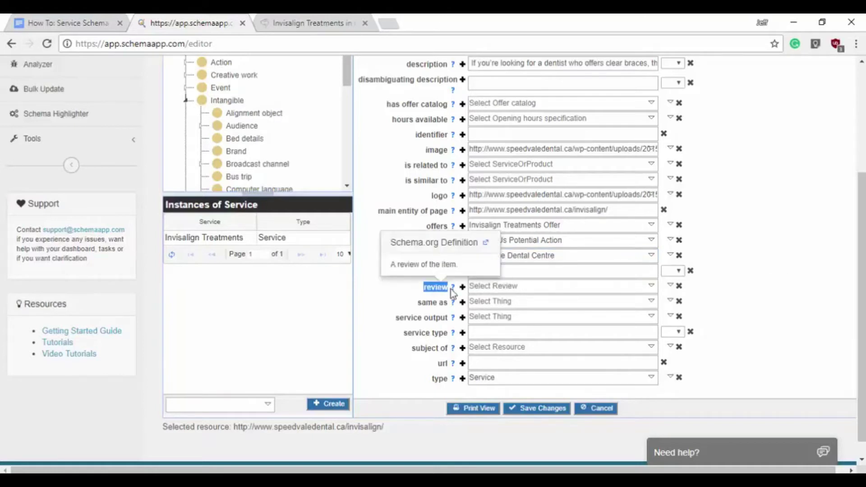
pyautogui.click(312, 22)
pyautogui.scroll(-15, 474, 294)
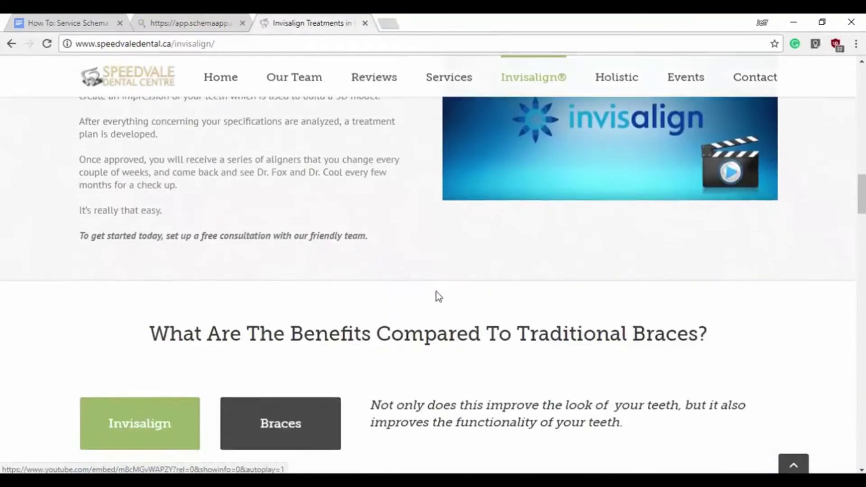
pyautogui.scroll(-6, 411, 293)
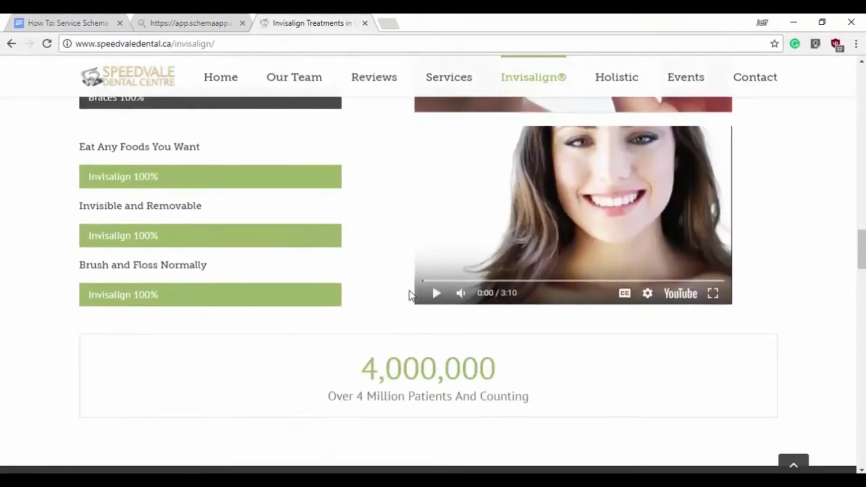
pyautogui.scroll(-8, 411, 294)
pyautogui.scroll(-10, 410, 295)
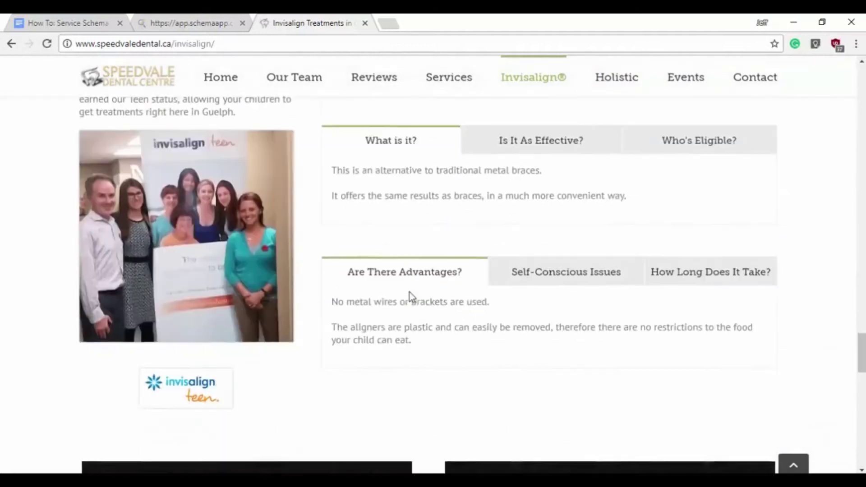
pyautogui.scroll(20, 129, 256)
pyautogui.scroll(5, 195, 278)
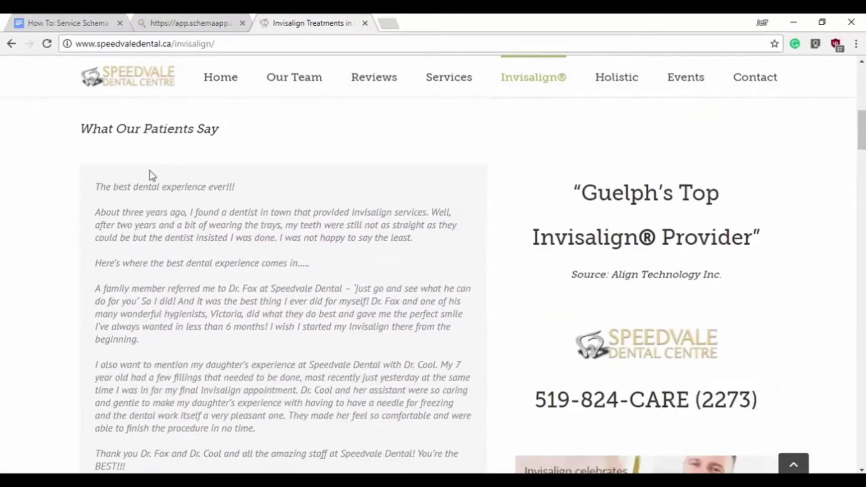
pyautogui.scroll(-3, 151, 175)
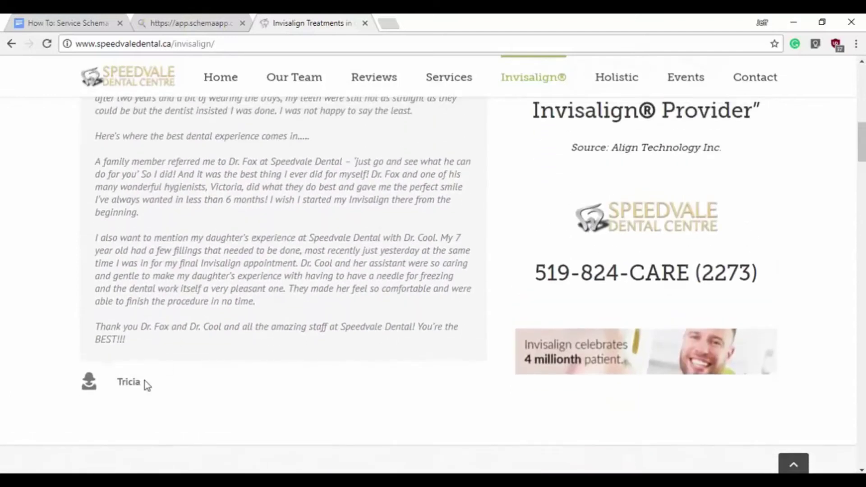
pyautogui.moveTo(144, 382); pyautogui.dragTo(112, 382)
pyautogui.rightClick(128, 382)
pyautogui.click(162, 284)
pyautogui.click(190, 23)
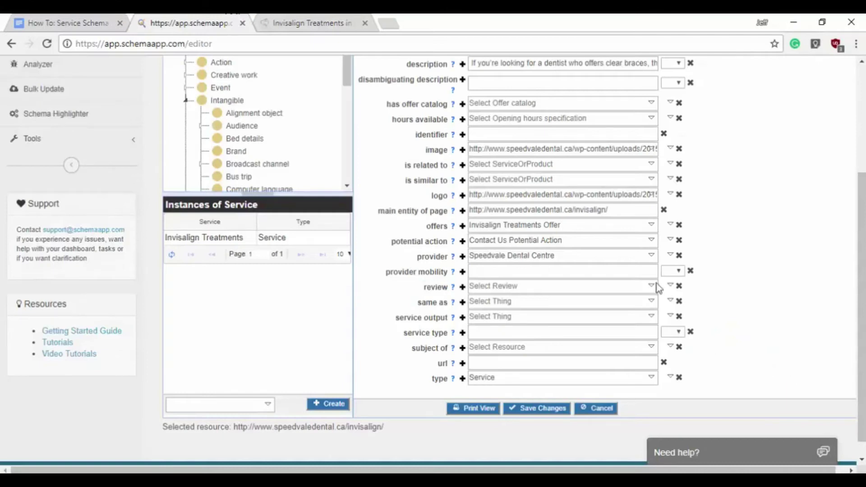
# - Create a new review item named 'Review by' followed by the reviewer's name
pyautogui.click(670, 285)
pyautogui.click(688, 305)
pyautogui.write('Tricia')
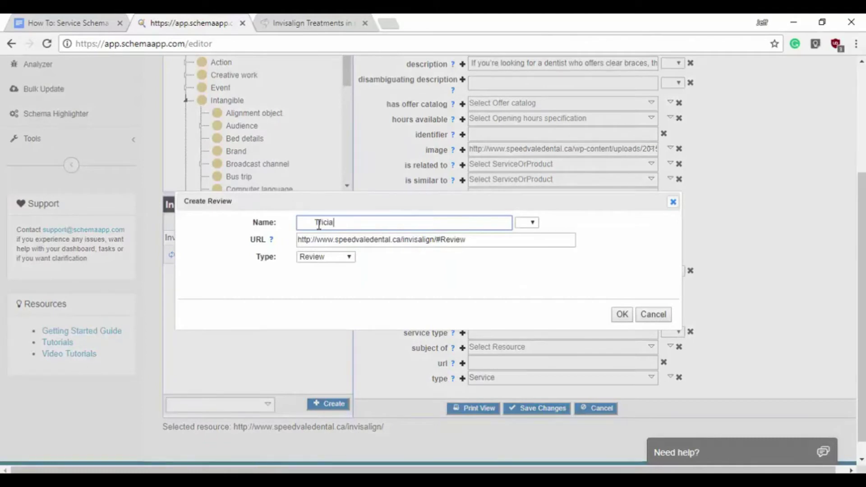
pyautogui.moveTo(315, 223); pyautogui.dragTo(280, 219)
pyautogui.write('Review by')
# - Check the review URL ending in #Review and confirm the new review
pyautogui.moveTo(436, 240); pyautogui.dragTo(270, 231)
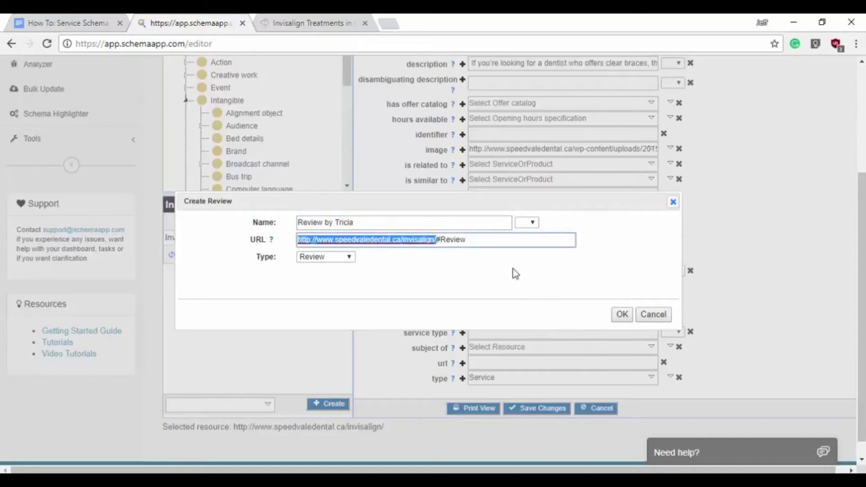
pyautogui.click(489, 242)
pyautogui.doubleClick(457, 238)
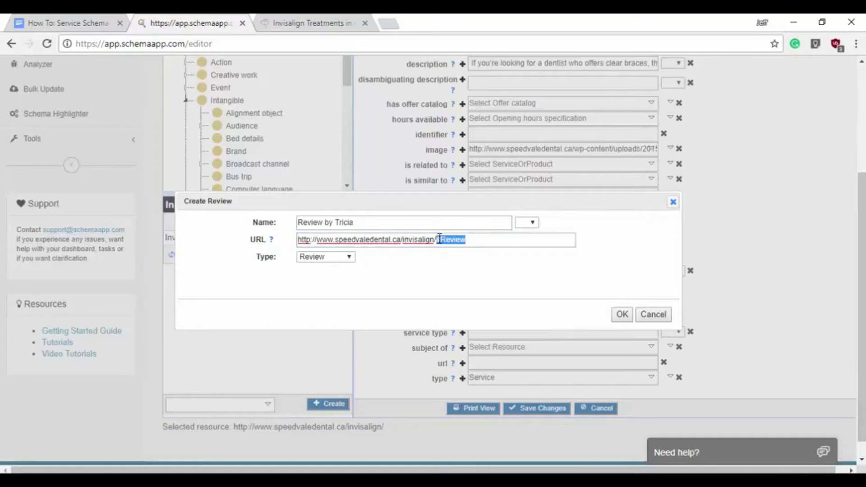
pyautogui.click(492, 263)
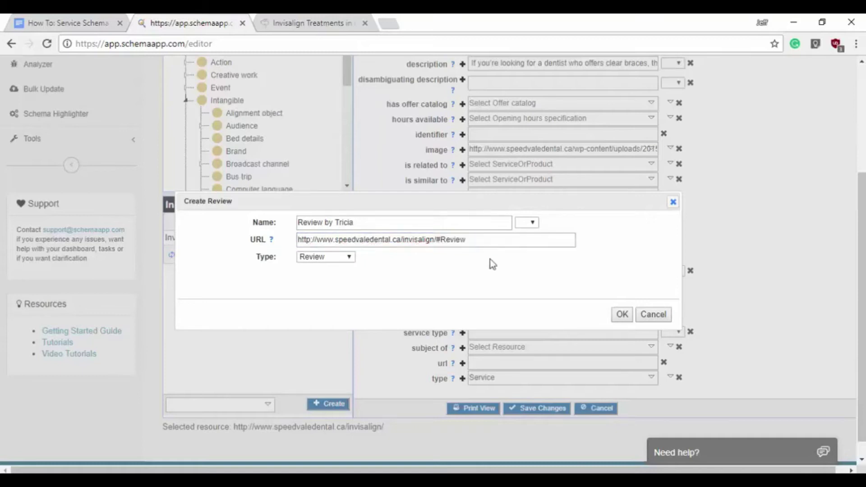
pyautogui.click(618, 314)
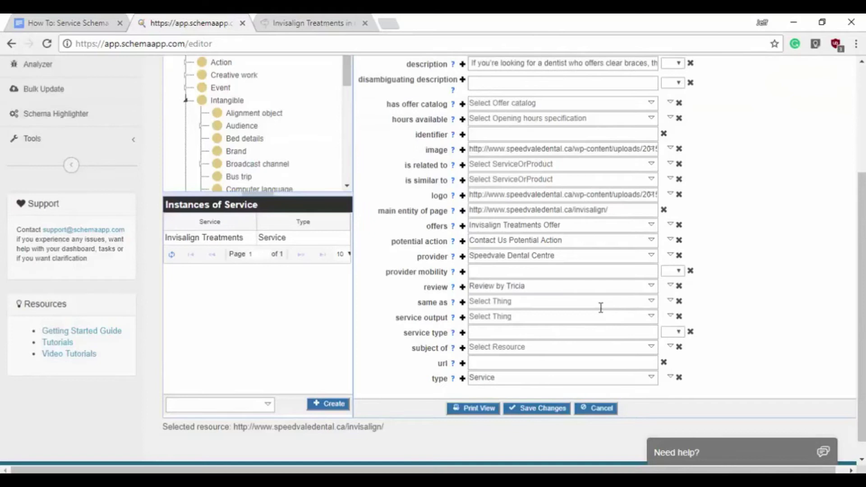
pyautogui.scroll(-2, 519, 293)
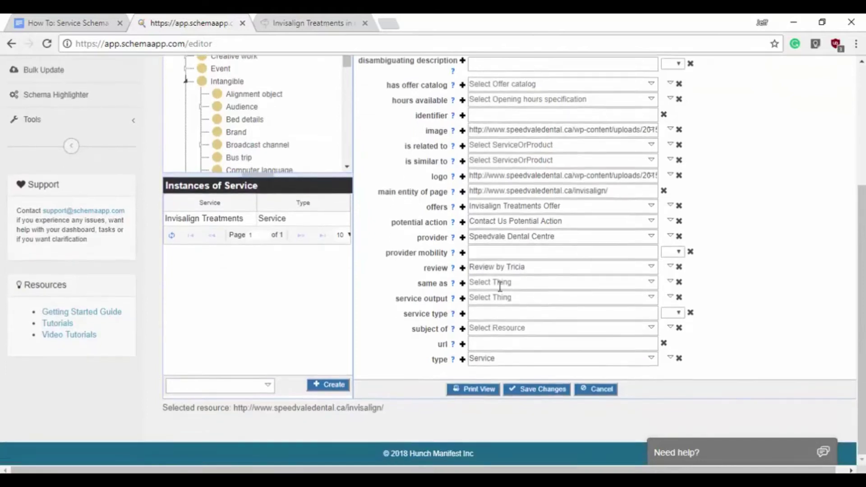
pyautogui.moveTo(451, 302)
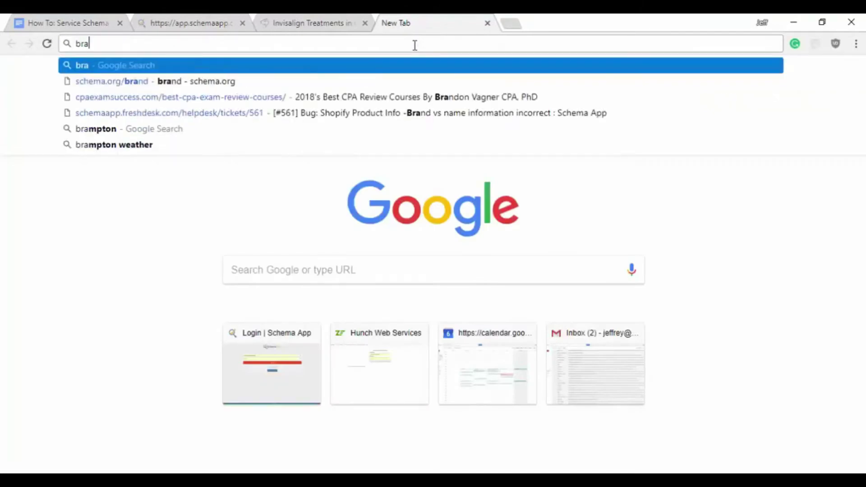
# - Search Google for 'braces wikipedia' and copy the Dental braces - Wikipedia link
pyautogui.press('Return')
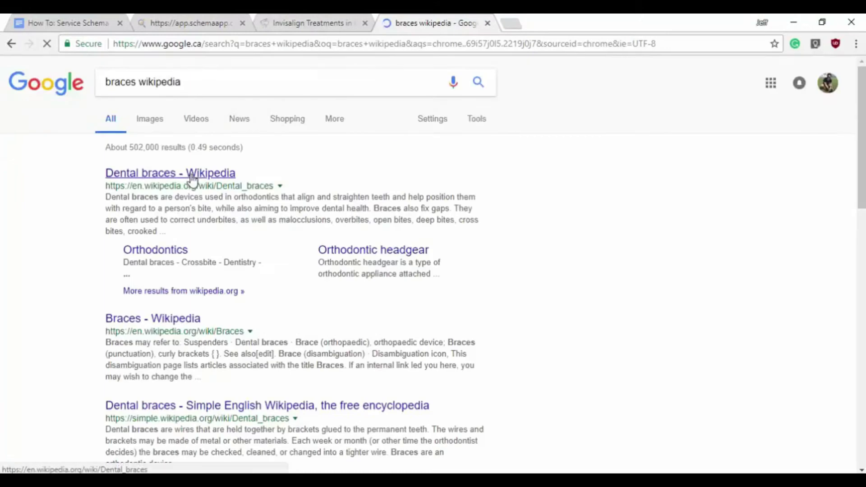
pyautogui.rightClick(193, 177)
pyautogui.click(263, 249)
# - Create a new Thing 'Dental Braces Service Output' as the service's same as value
pyautogui.click(189, 23)
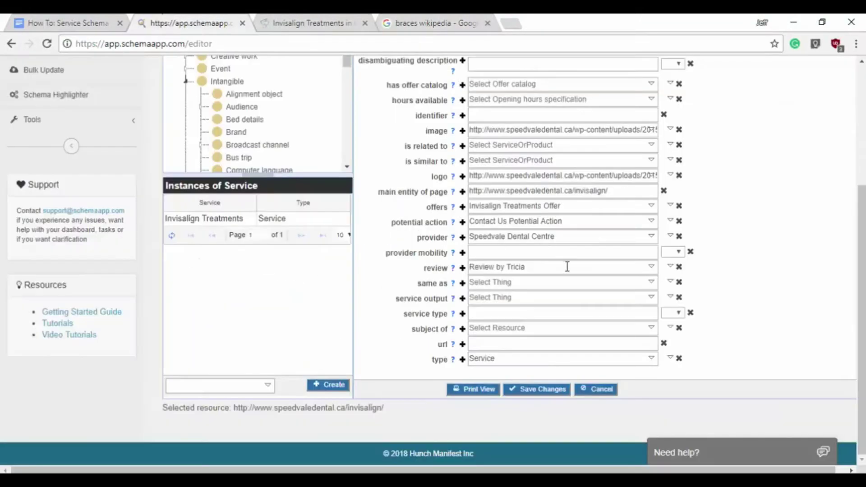
pyautogui.click(670, 282)
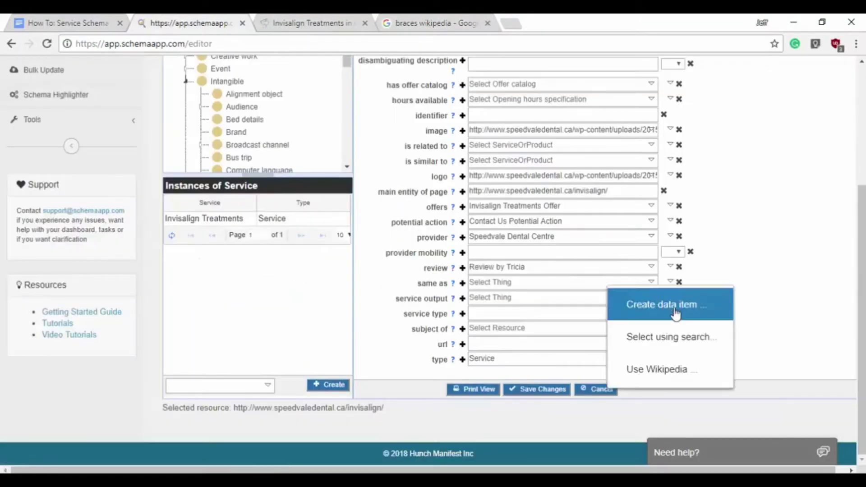
pyautogui.click(619, 299)
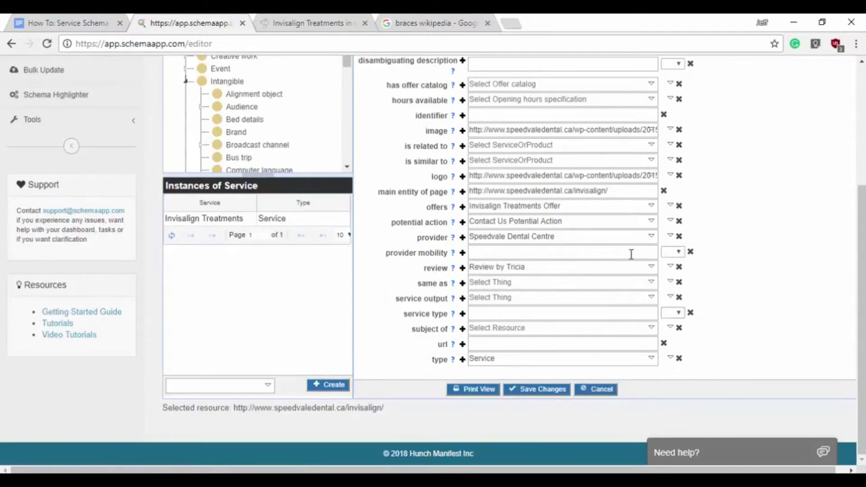
pyautogui.write('Dental Brace')
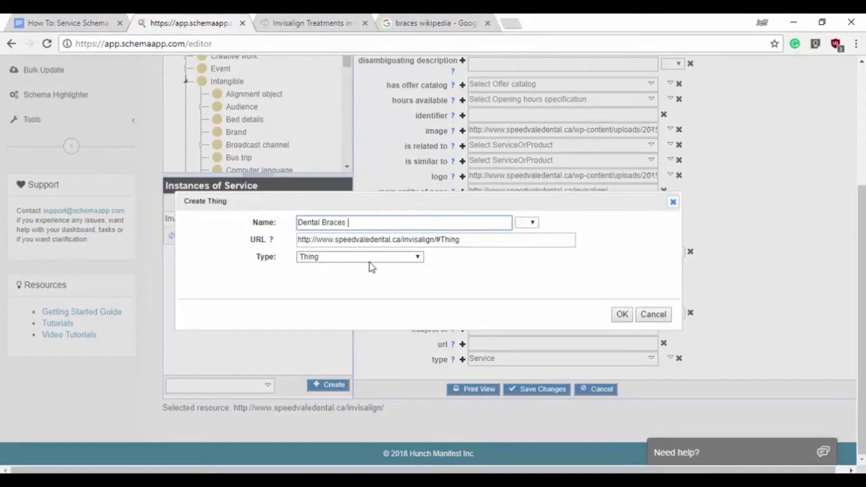
pyautogui.write('Service Output')
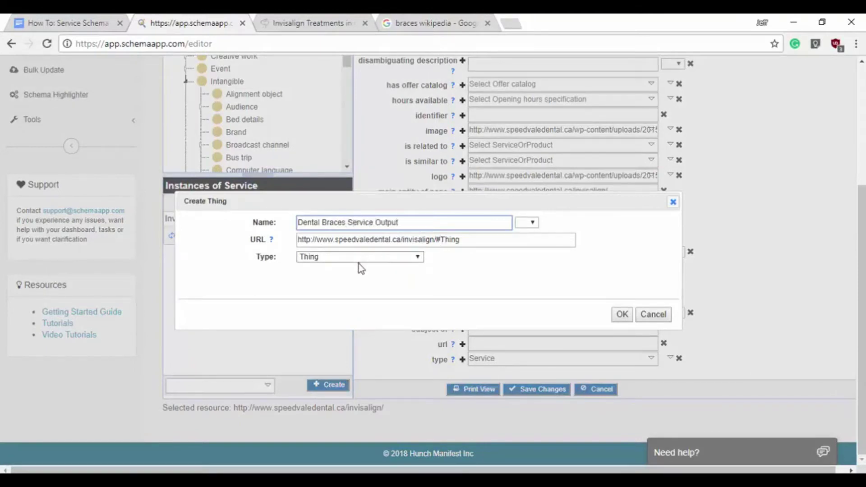
pyautogui.click(621, 315)
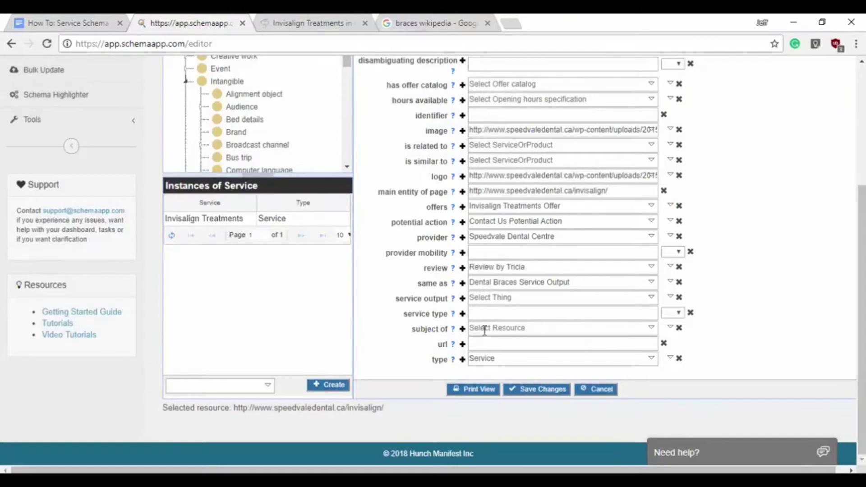
pyautogui.click(453, 330)
pyautogui.moveTo(856, 328); pyautogui.dragTo(862, 288)
pyautogui.click(453, 309)
pyautogui.click(453, 325)
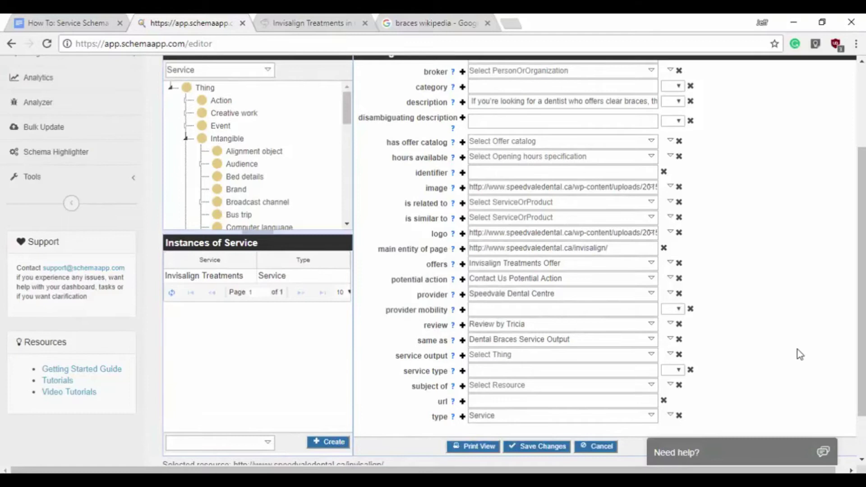
pyautogui.click(288, 22)
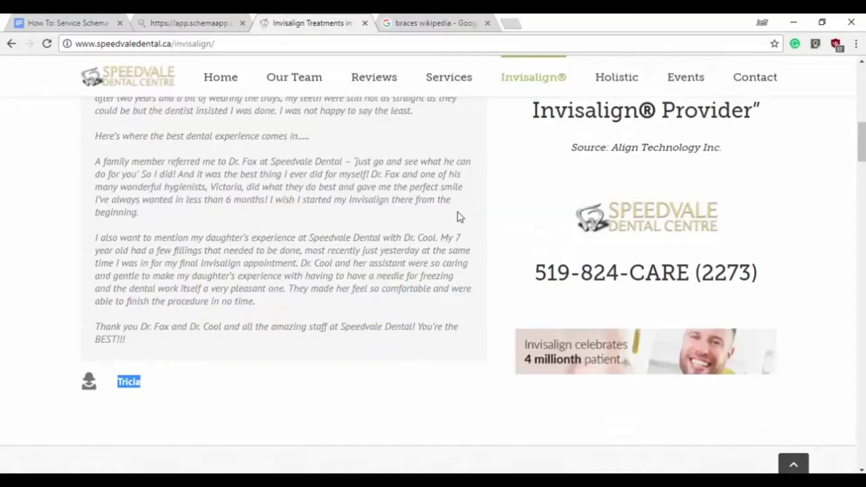
pyautogui.scroll(-5, 508, 319)
pyautogui.scroll(-2, 507, 318)
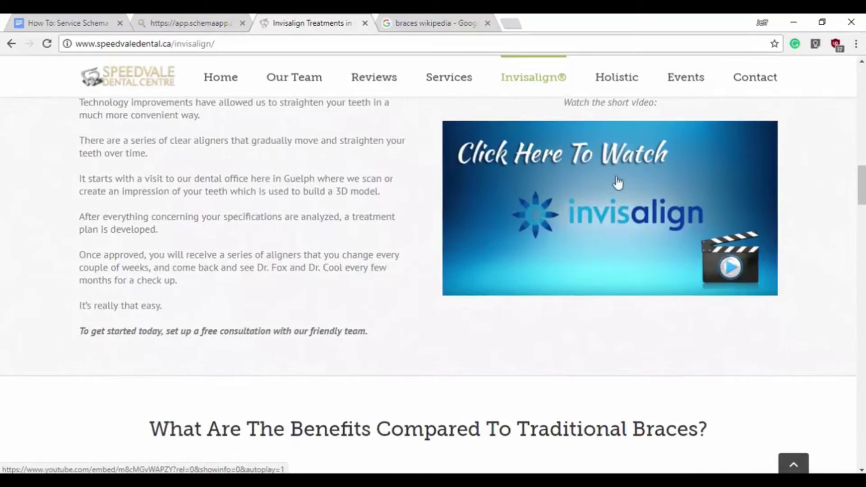
pyautogui.click(559, 196)
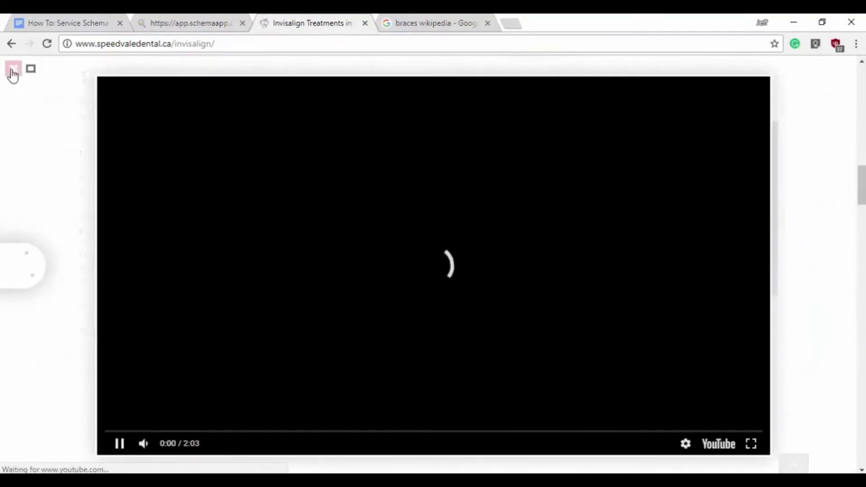
pyautogui.click(12, 71)
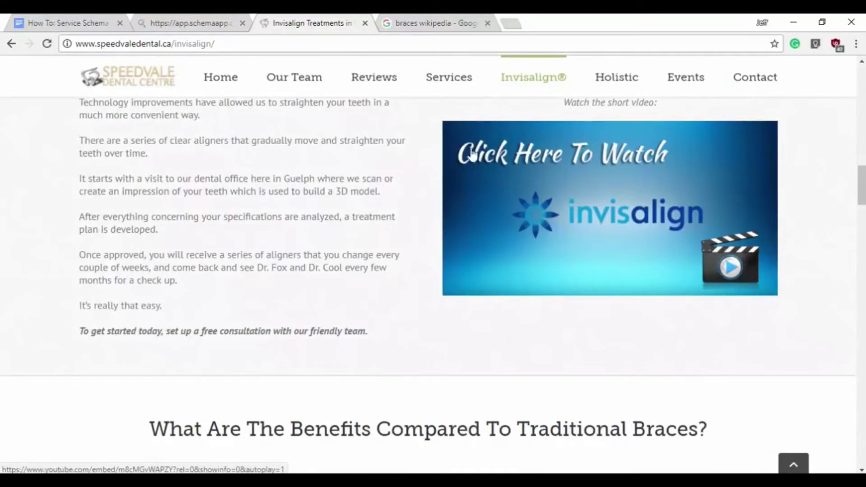
pyautogui.click(192, 23)
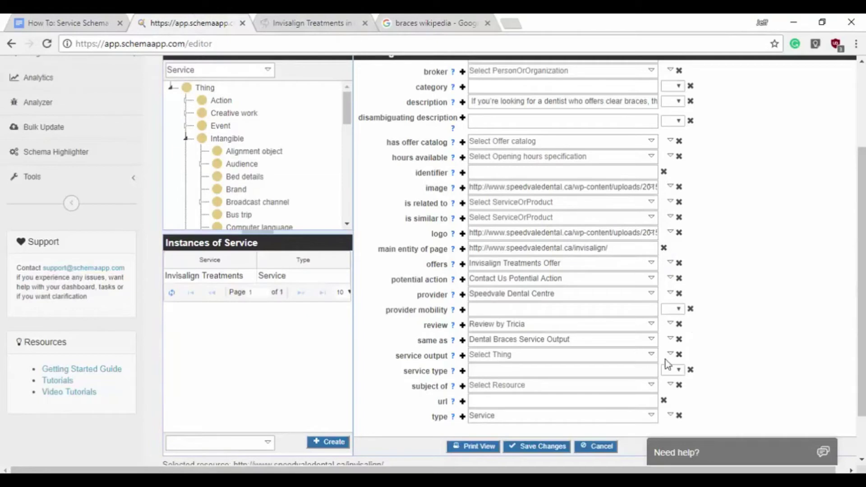
# - Start a new data item for subject of and set its type to Video object
pyautogui.click(670, 386)
pyautogui.click(670, 384)
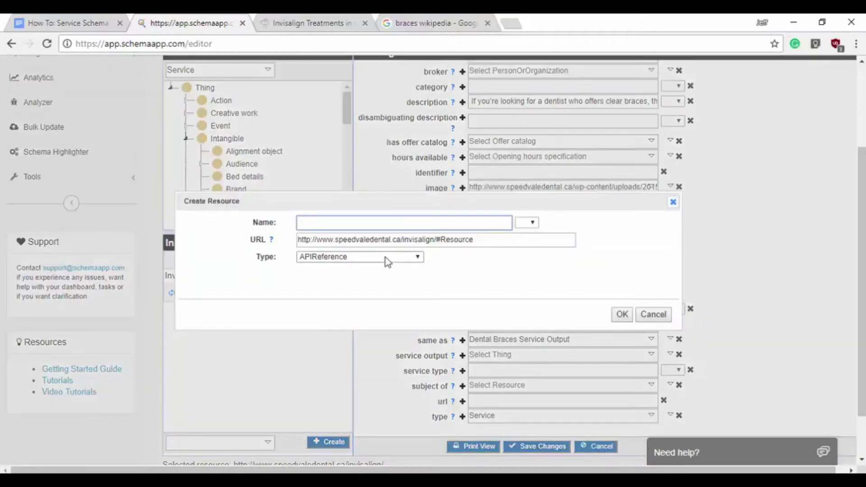
pyautogui.click(385, 258)
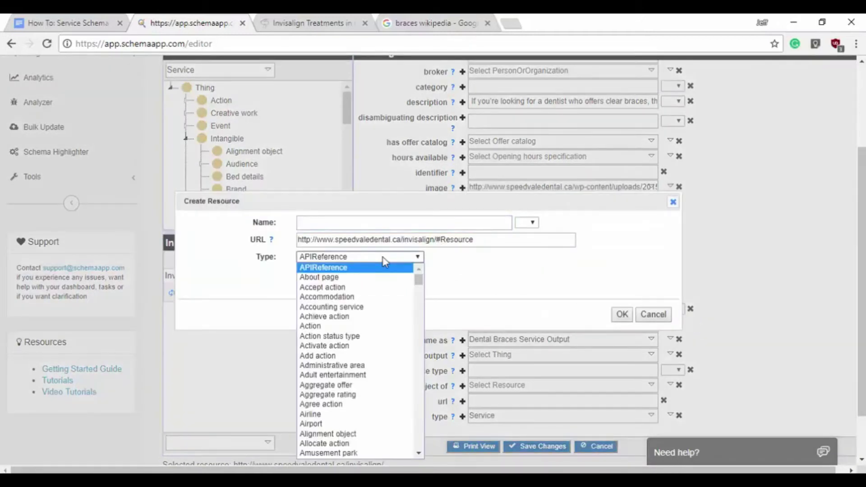
pyautogui.write('vi')
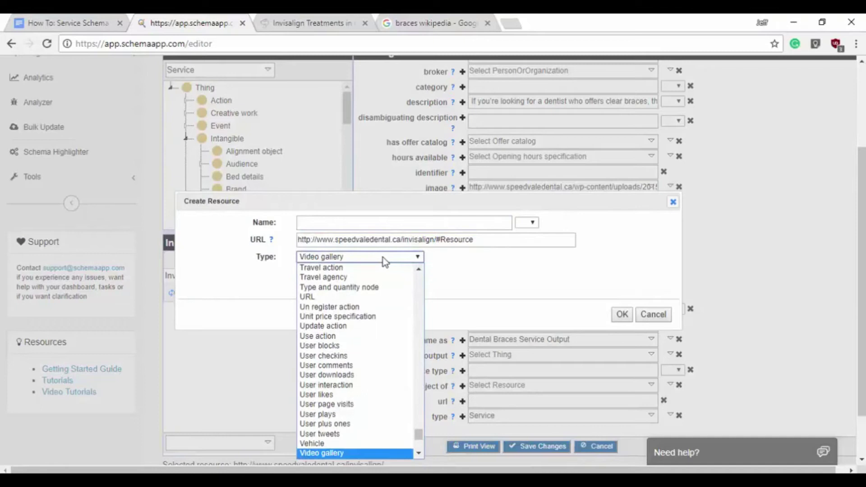
pyautogui.scroll(-3, 361, 337)
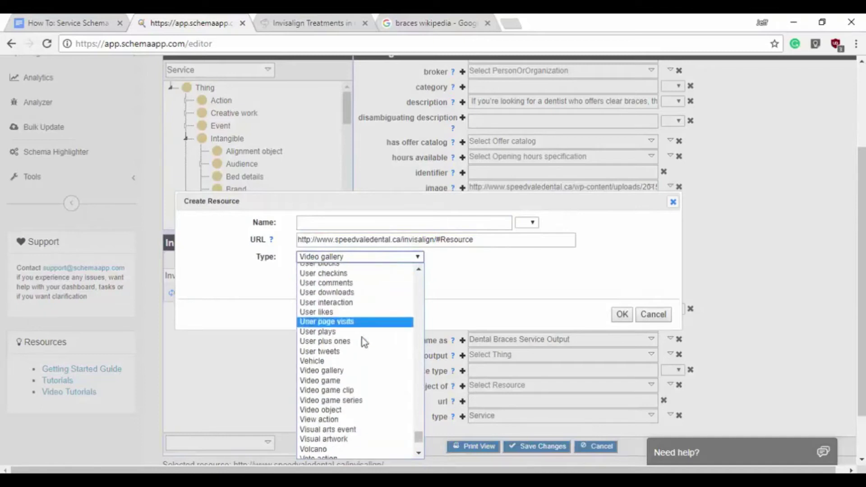
pyautogui.click(347, 414)
pyautogui.click(354, 257)
pyautogui.scroll(-3, 356, 361)
pyautogui.click(347, 360)
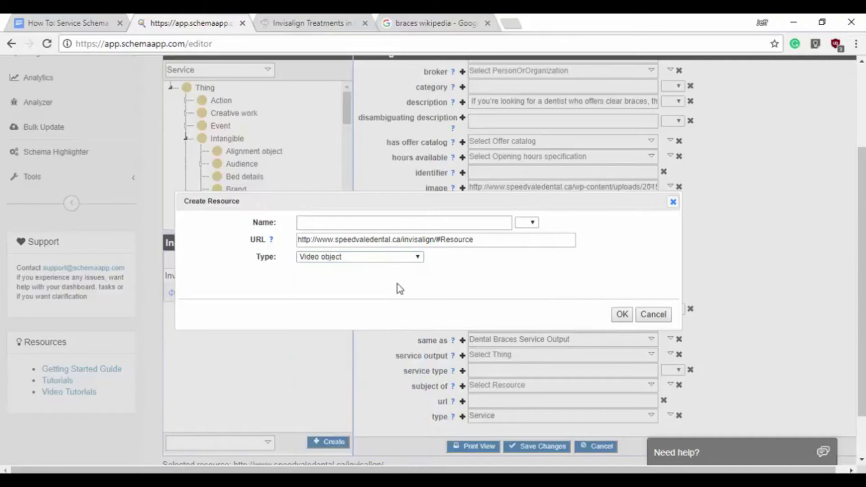
# - Name the video resource 'Invisalign Short Video' and confirm it
pyautogui.click(397, 23)
pyautogui.click(309, 23)
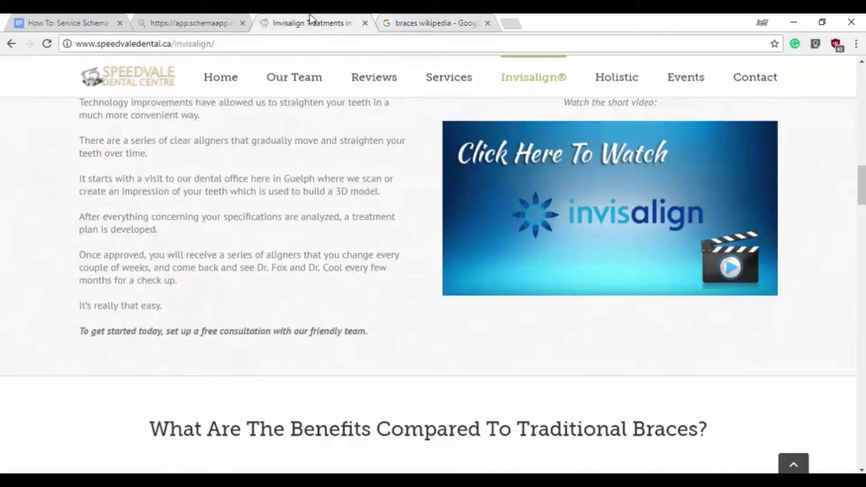
pyautogui.scroll(2, 624, 326)
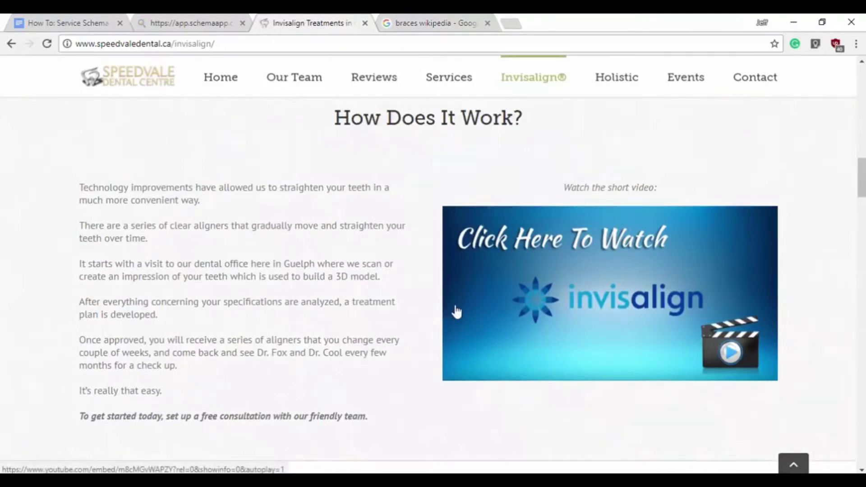
pyautogui.click(162, 21)
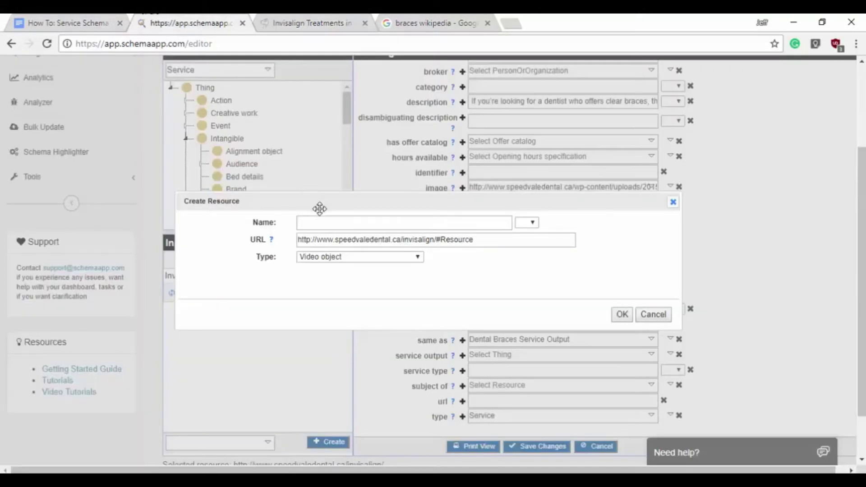
pyautogui.click(322, 226)
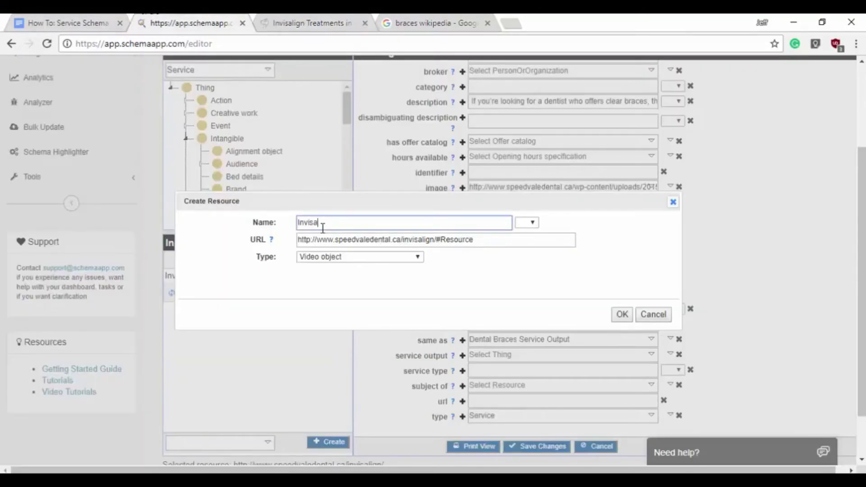
pyautogui.write('Invisalign Short Video')
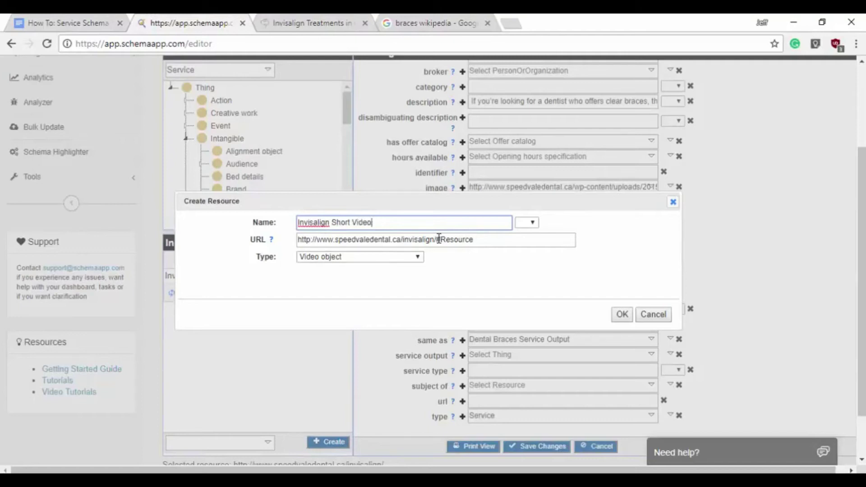
pyautogui.moveTo(436, 240); pyautogui.dragTo(286, 242)
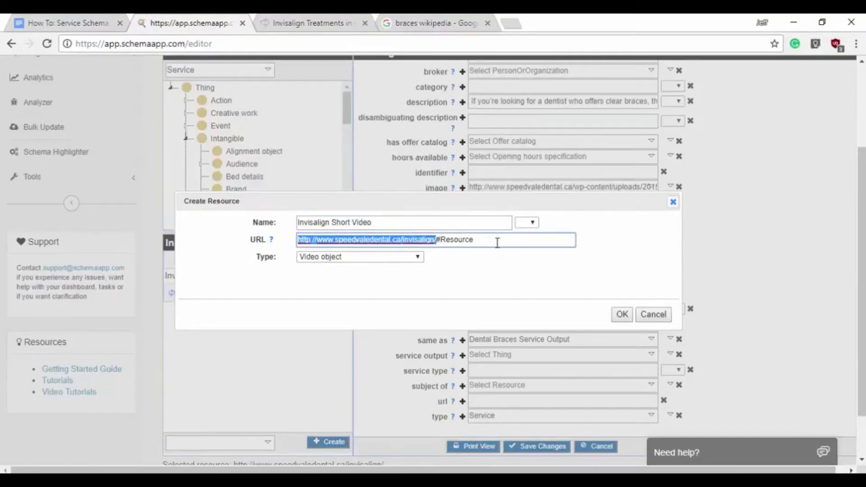
pyautogui.moveTo(497, 242); pyautogui.dragTo(437, 240)
pyautogui.click(541, 275)
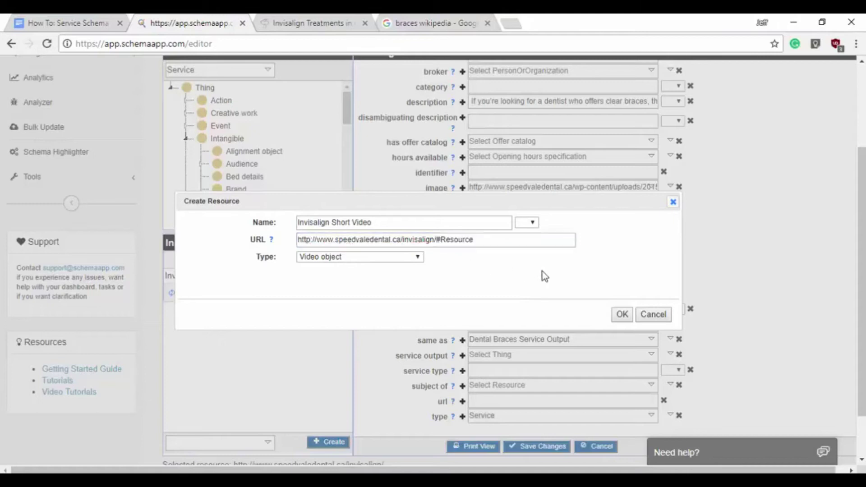
pyautogui.click(620, 315)
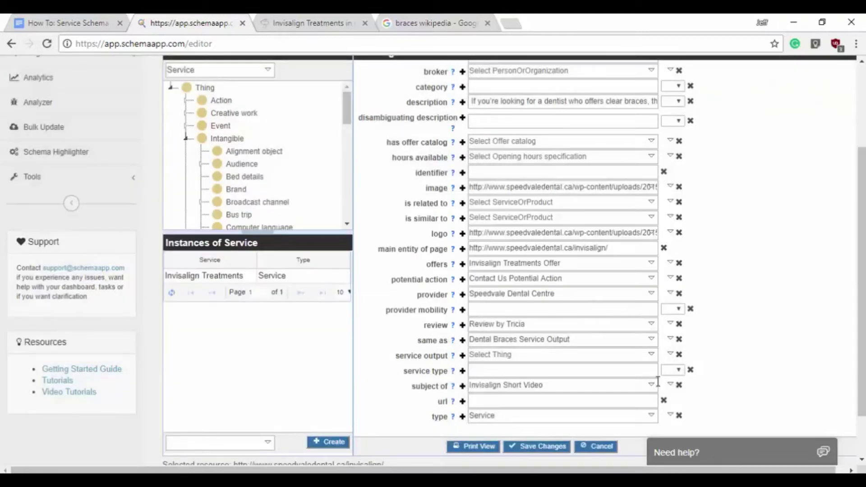
pyautogui.click(300, 25)
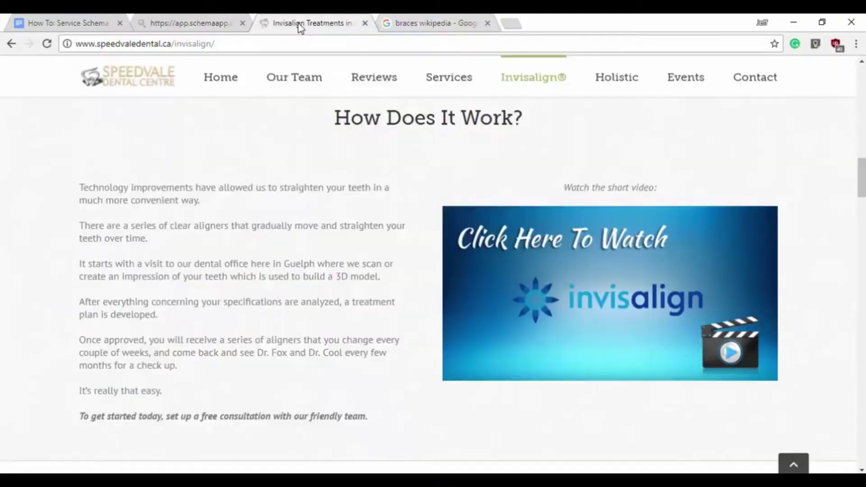
pyautogui.click(247, 45)
pyautogui.hotkey('ctrl', 'c')
pyautogui.click(228, 20)
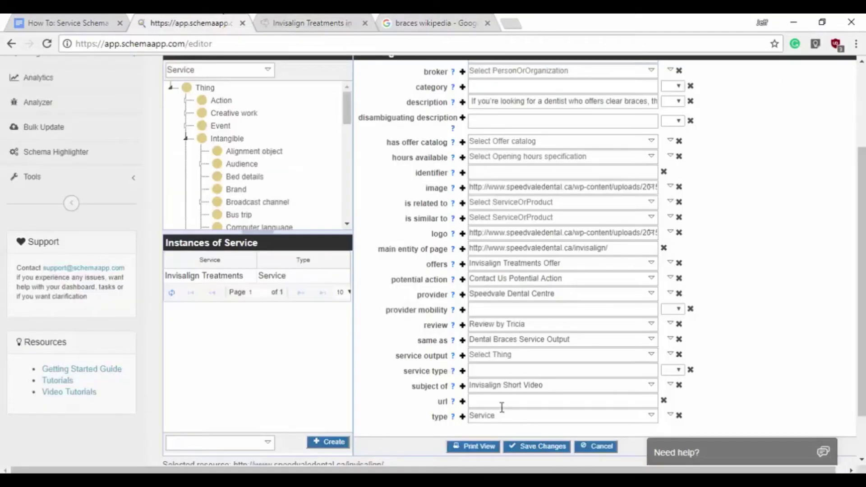
pyautogui.click(502, 406)
pyautogui.hotkey('ctrl', 'v')
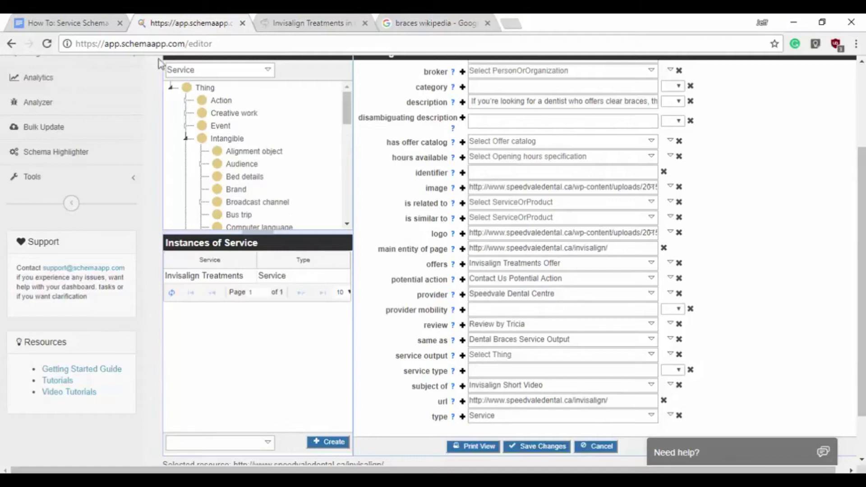
pyautogui.click(79, 21)
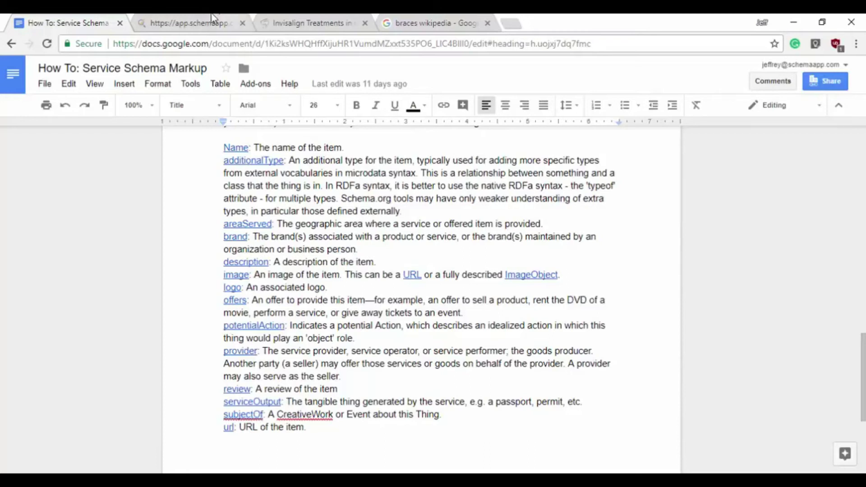
# - Return to the Schema App editor and scroll to the top of the Properties form
pyautogui.click(198, 23)
pyautogui.scroll(5, 722, 304)
pyautogui.scroll(-2, 734, 277)
pyautogui.scroll(1, 606, 196)
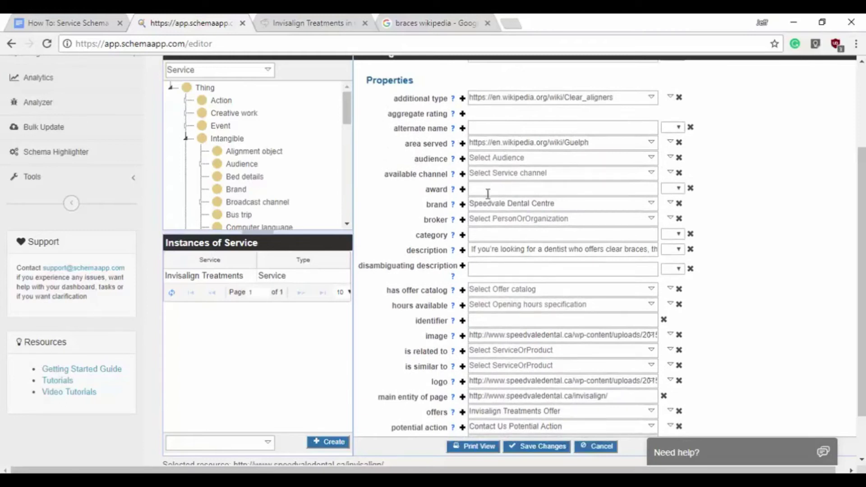
# - Scroll down through the Invisalign Treatments property form to Save Changes
pyautogui.scroll(-1, 452, 252)
pyautogui.scroll(-2, 373, 298)
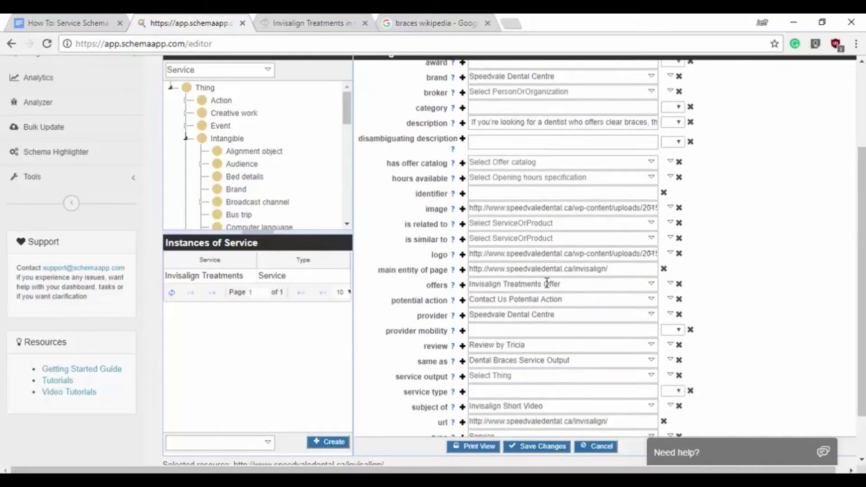
pyautogui.scroll(-1, 493, 290)
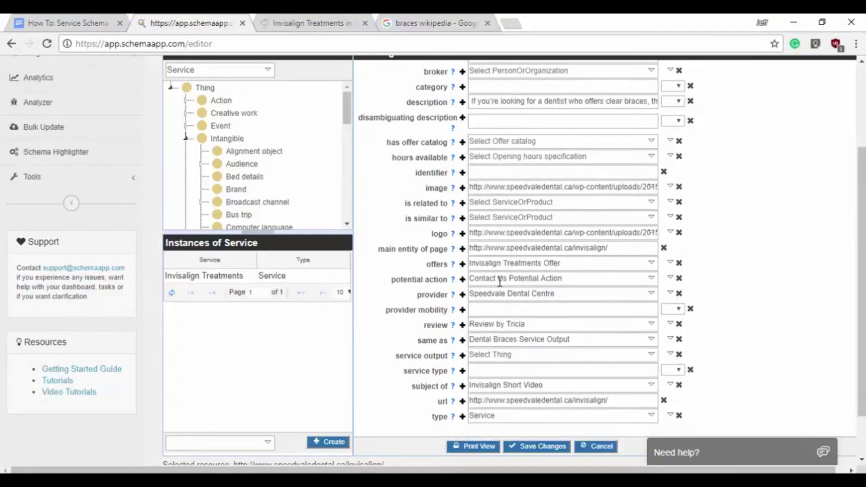
pyautogui.scroll(-1, 715, 309)
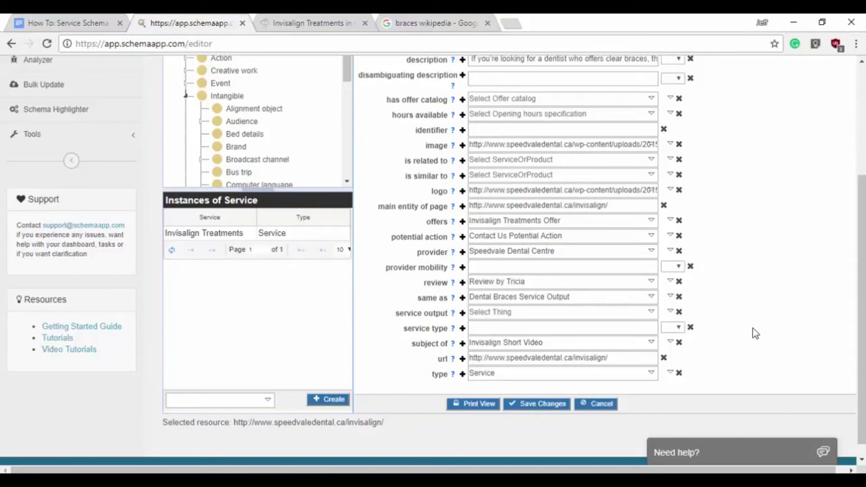
# - Save the service changes and scroll through the saved Invisalign Treatments view
pyautogui.click(550, 404)
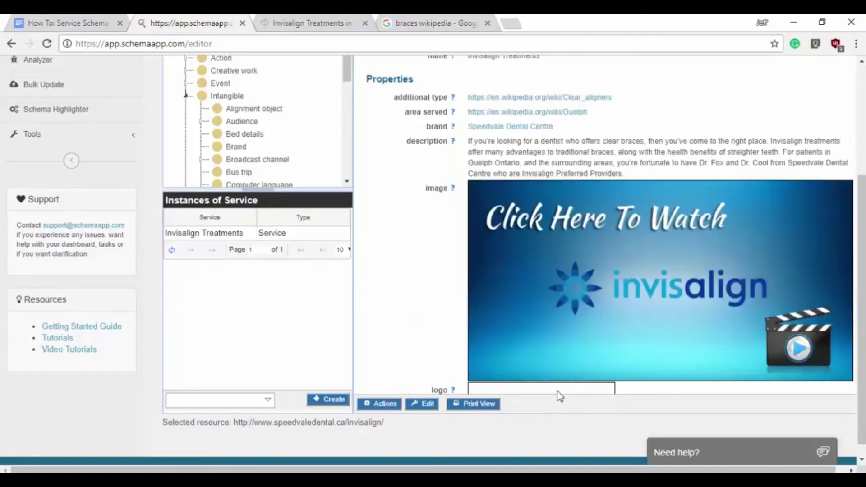
pyautogui.scroll(3, 397, 260)
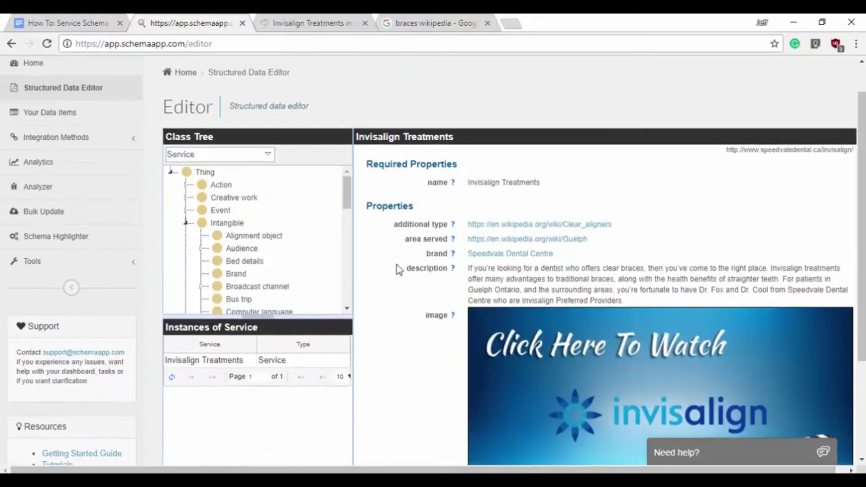
pyautogui.scroll(-2, 369, 116)
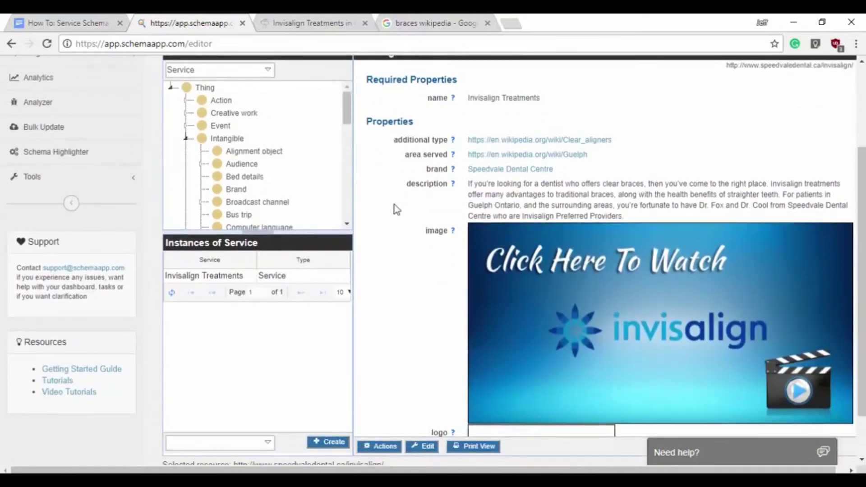
pyautogui.scroll(-4, 394, 205)
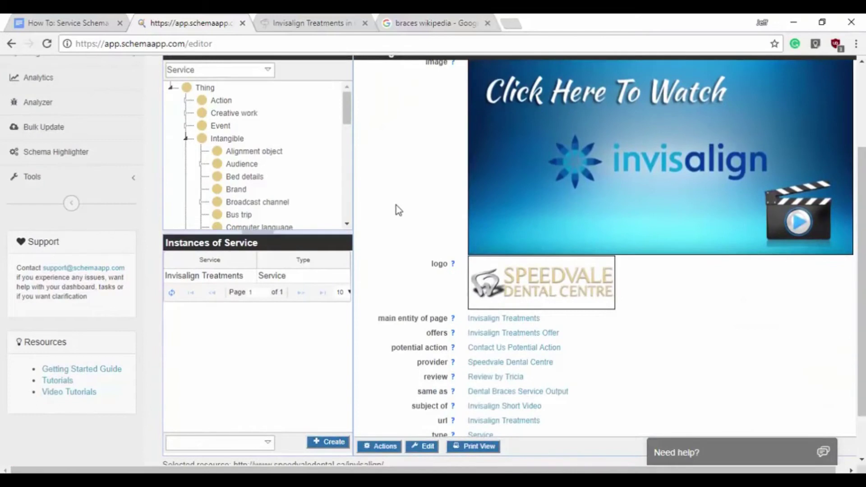
pyautogui.scroll(-1, 395, 205)
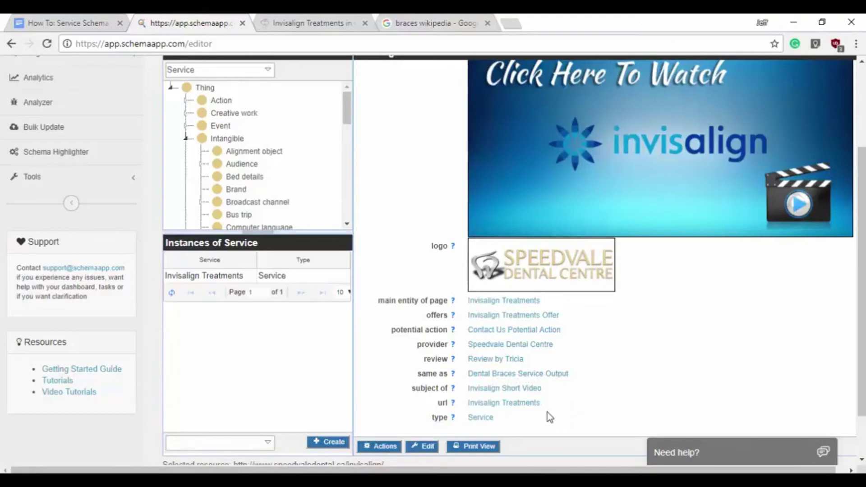
# - Open the Invisalign Short Video entry for editing and copy its YouTube video's 102,082 view count
pyautogui.click(517, 389)
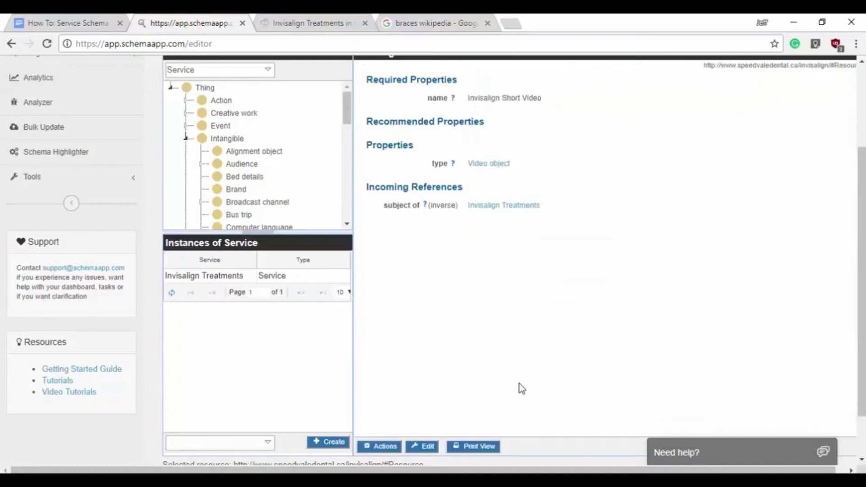
pyautogui.click(424, 445)
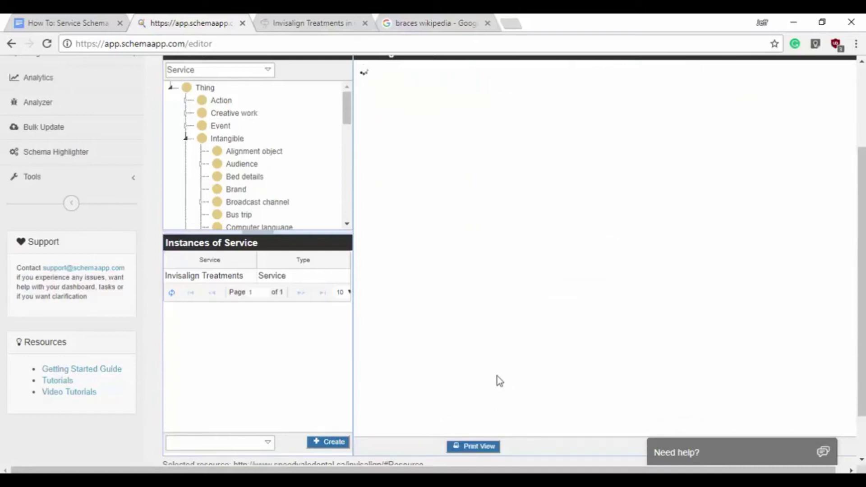
pyautogui.click(311, 23)
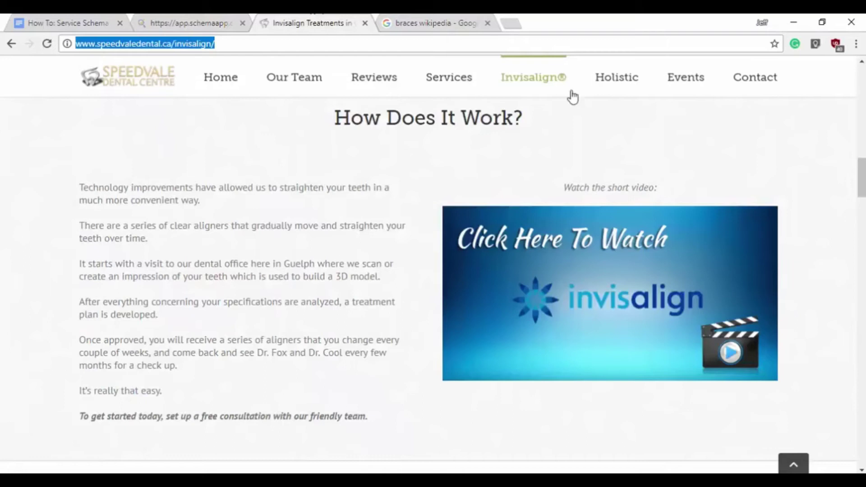
pyautogui.rightClick(610, 299)
pyautogui.click(574, 294)
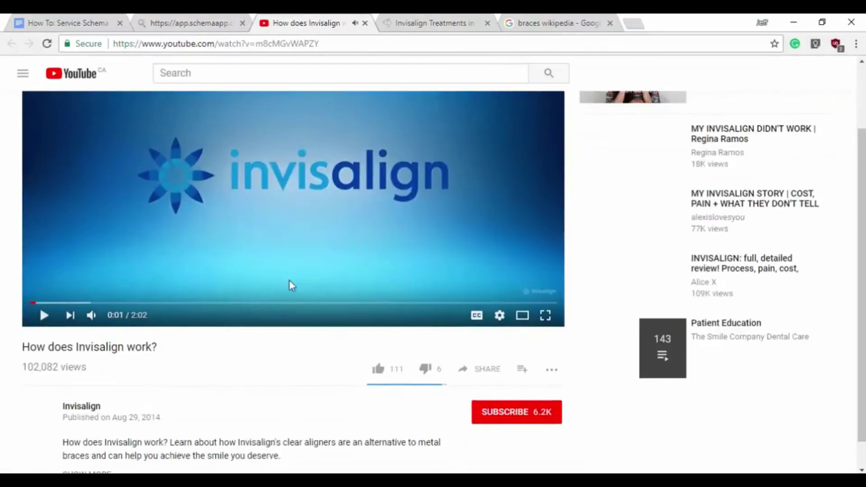
pyautogui.click(290, 284)
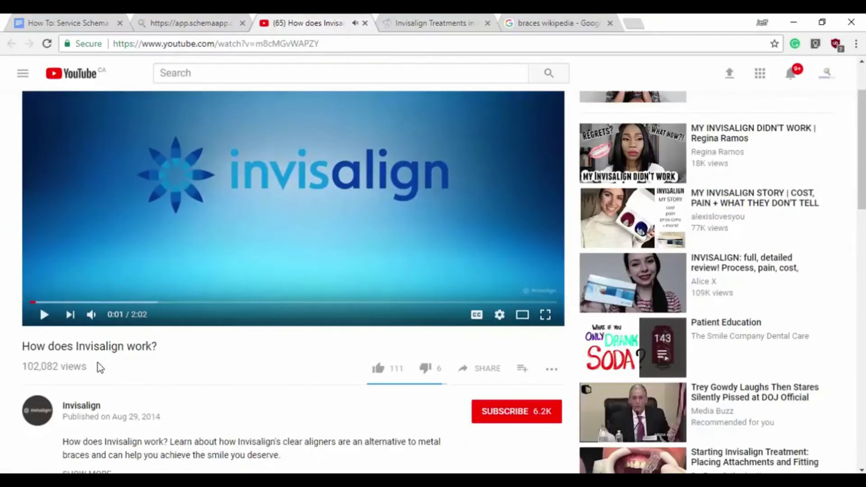
pyautogui.doubleClick(56, 368)
pyautogui.rightClick(56, 367)
pyautogui.click(61, 374)
# - Paste 102,082 into the video's interaction count field
pyautogui.click(181, 22)
pyautogui.moveTo(422, 247)
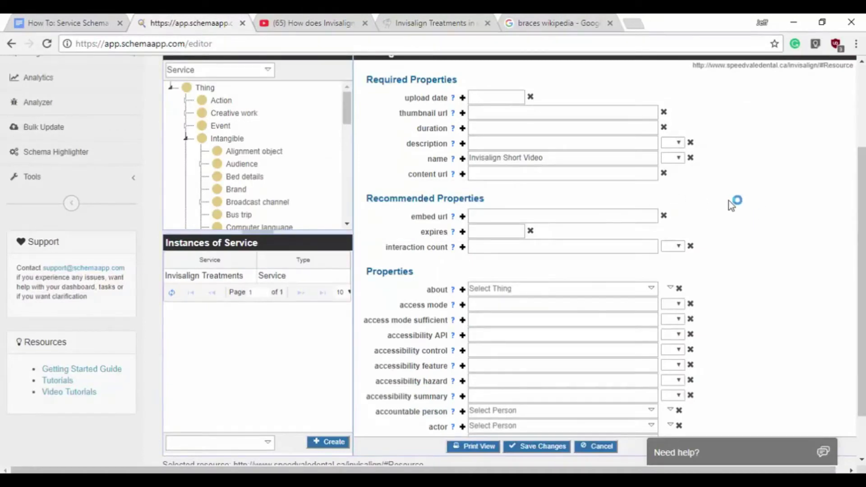
pyautogui.click(536, 247)
pyautogui.hotkey('ctrl', 'v')
pyautogui.click(500, 231)
pyautogui.click(337, 20)
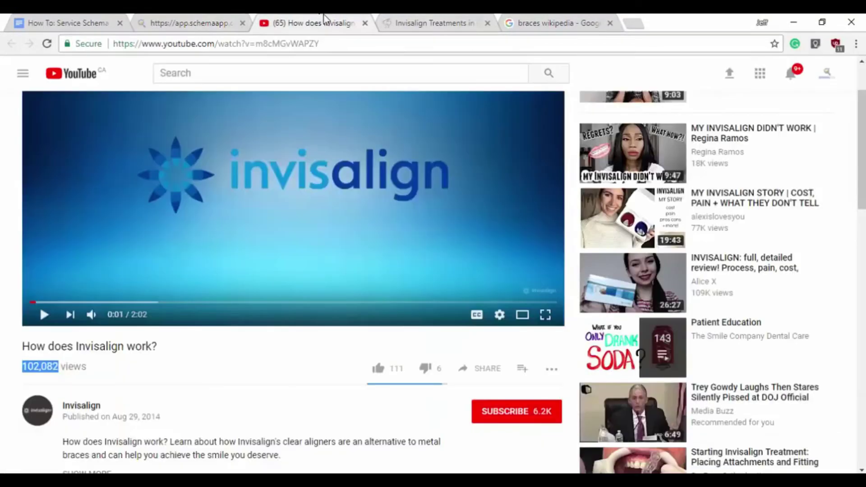
# - Copy the Invisalign video's full embed code from YouTube's share options
pyautogui.click(500, 315)
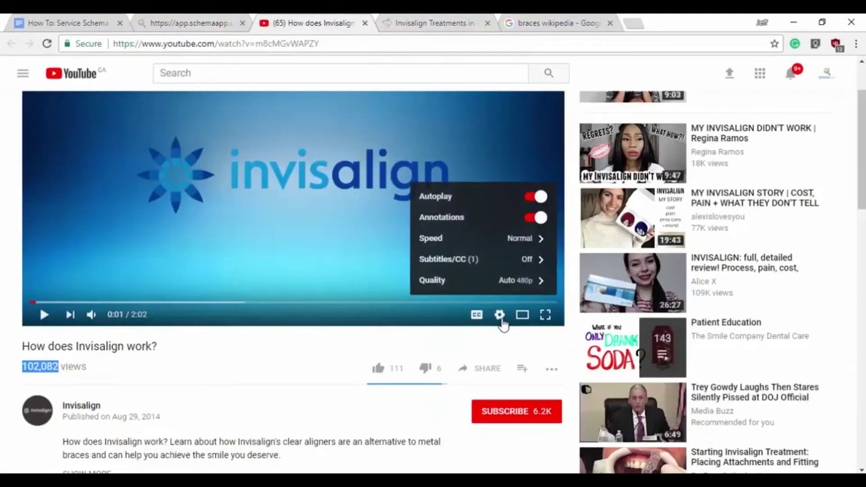
pyautogui.click(519, 344)
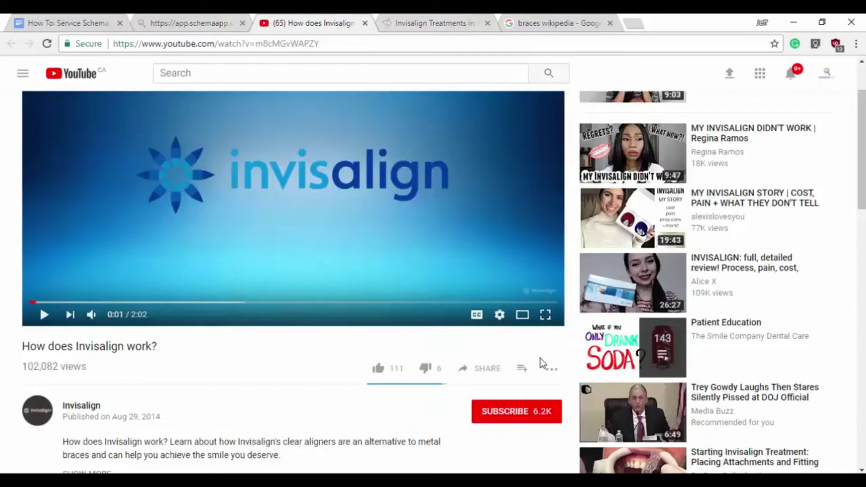
pyautogui.click(551, 369)
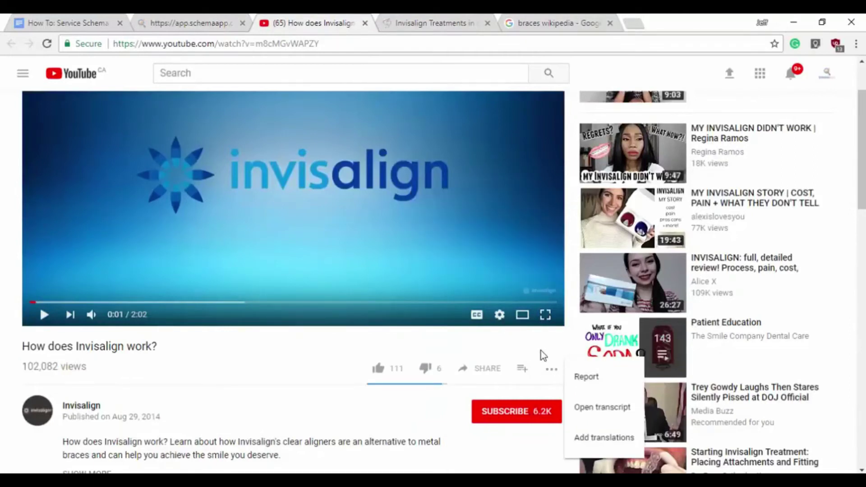
pyautogui.click(541, 356)
pyautogui.click(490, 378)
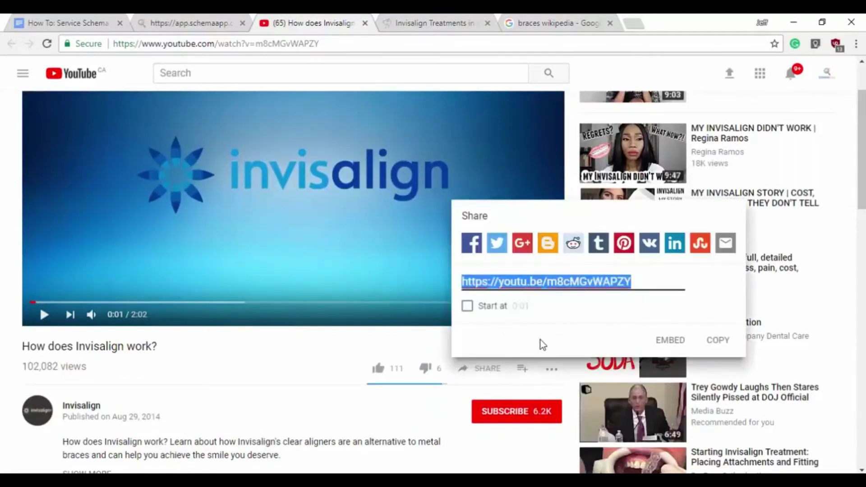
pyautogui.click(665, 346)
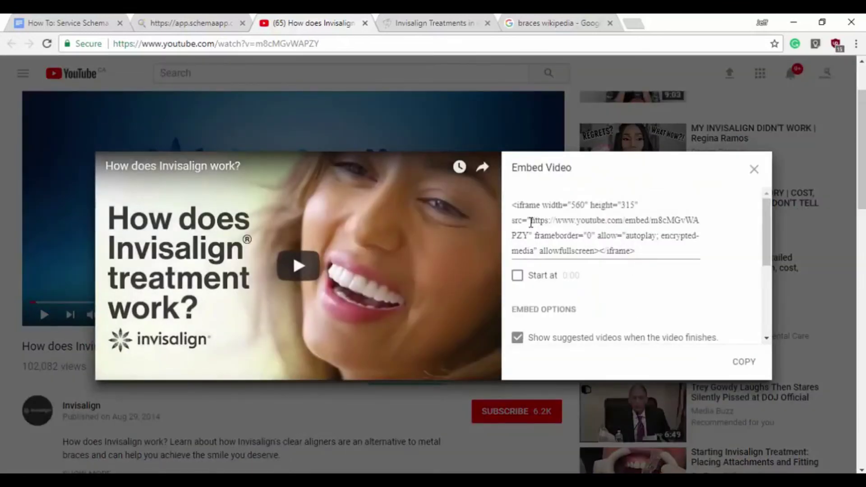
pyautogui.doubleClick(531, 222)
pyautogui.click(549, 226)
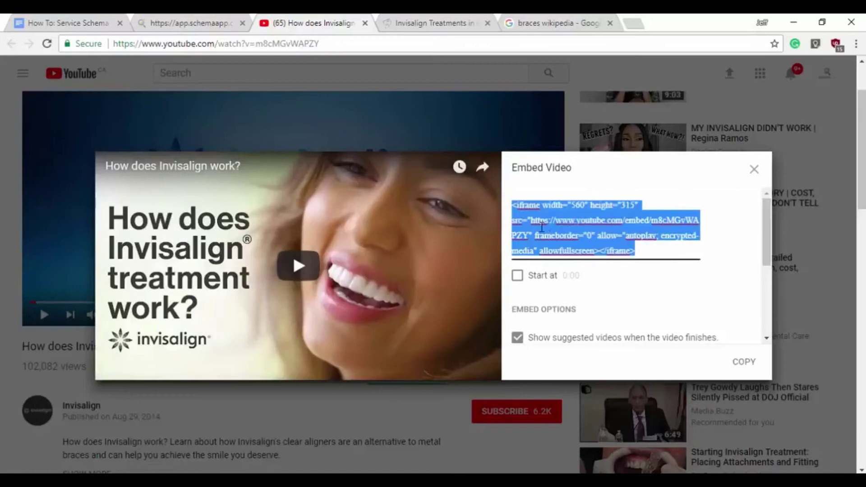
pyautogui.rightClick(549, 226)
pyautogui.click(537, 221)
pyautogui.doubleClick(533, 222)
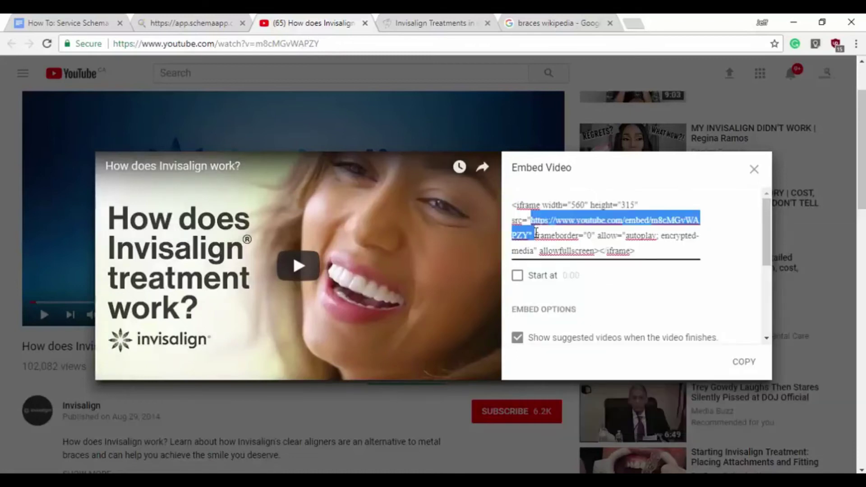
pyautogui.click(532, 234)
pyautogui.click(529, 234)
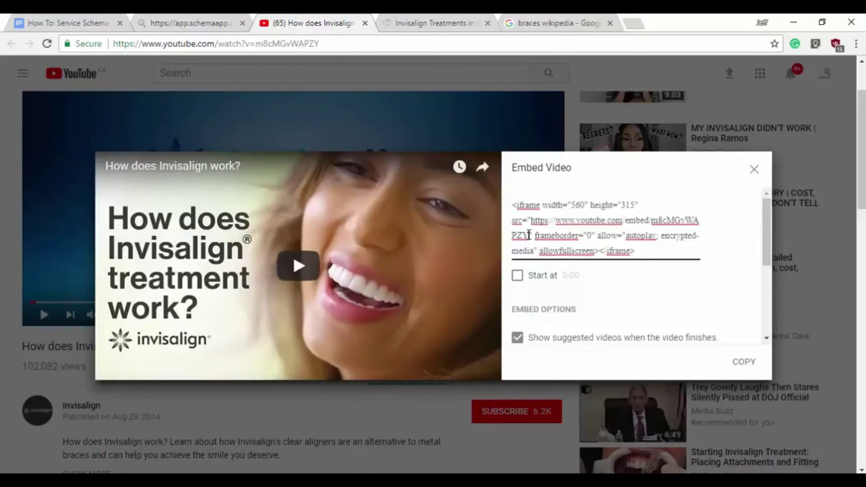
pyautogui.doubleClick(535, 223)
pyautogui.click(537, 223)
pyautogui.rightClick(521, 223)
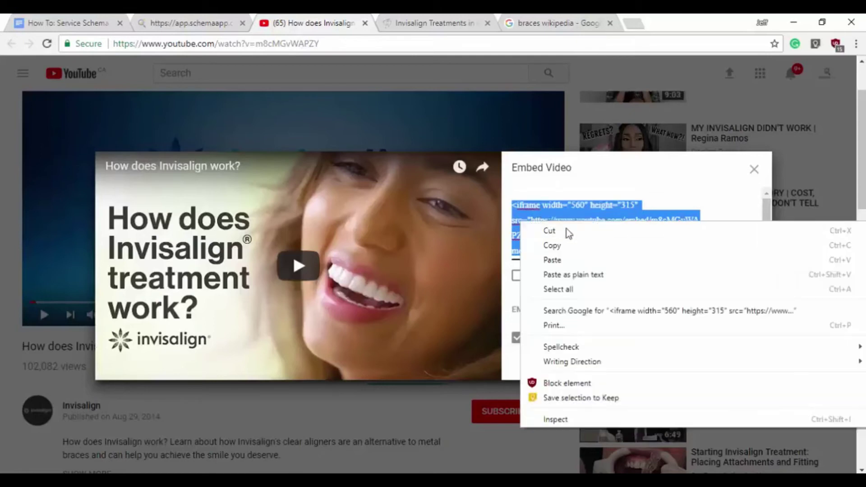
pyautogui.click(564, 246)
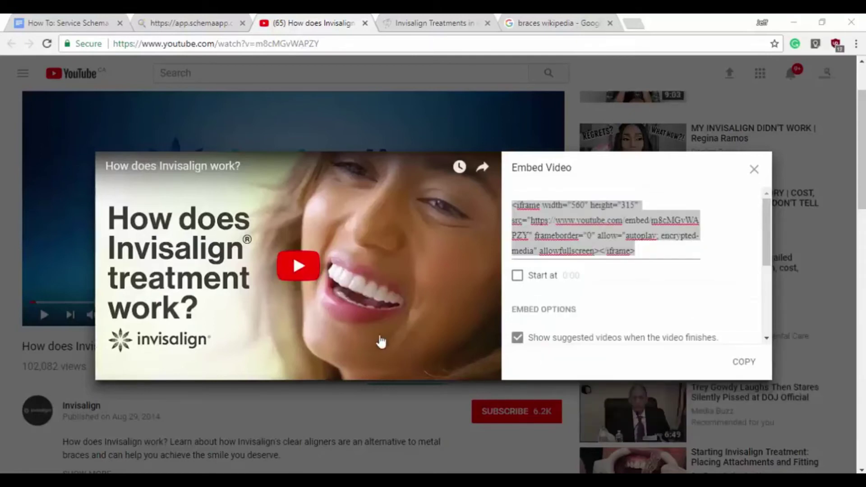
pyautogui.hotkey('ctrl', 'v')
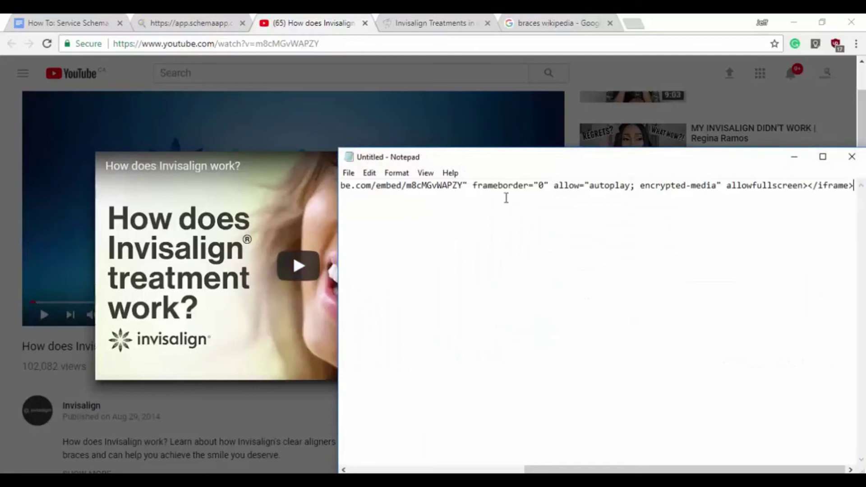
pyautogui.moveTo(463, 189); pyautogui.dragTo(534, 192)
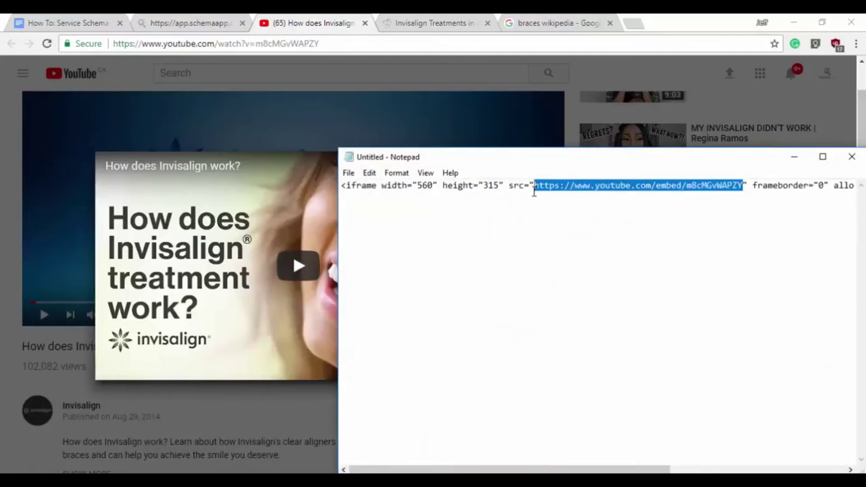
pyautogui.rightClick(672, 187)
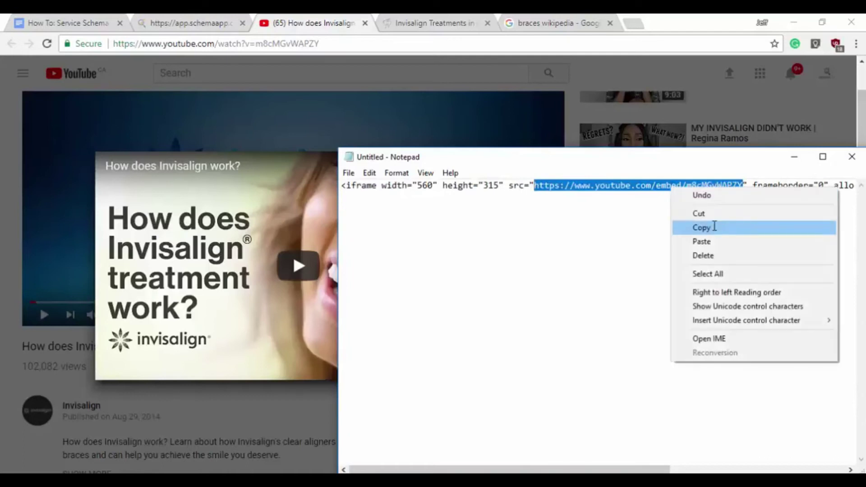
pyautogui.click(715, 226)
pyautogui.click(851, 157)
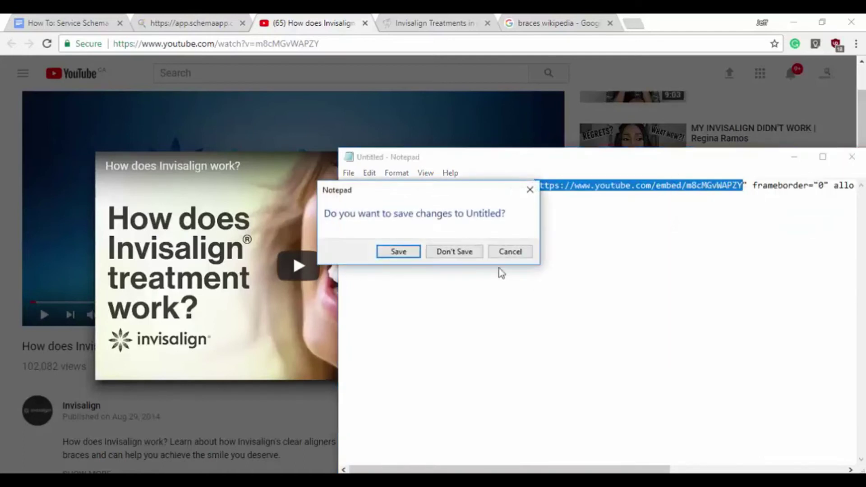
pyautogui.click(473, 255)
pyautogui.click(203, 23)
# - Paste the embed link into embed url and the YouTube watch address into content url
pyautogui.click(489, 219)
pyautogui.hotkey('ctrl', 'v')
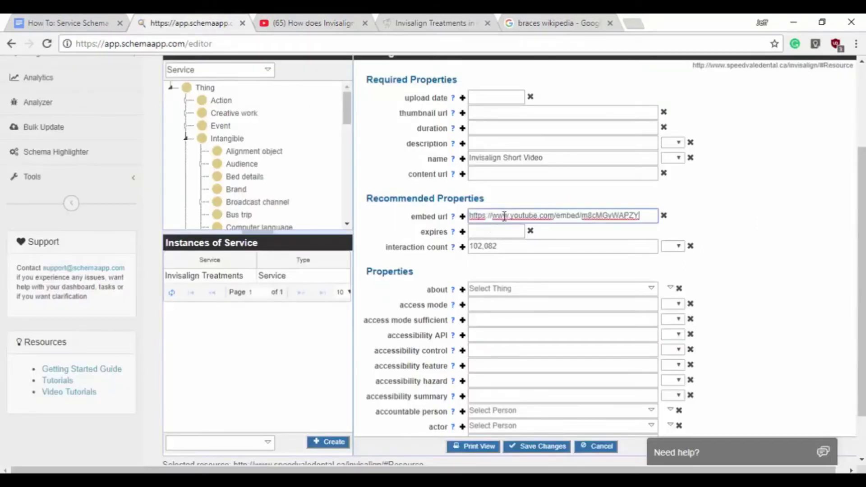
pyautogui.click(701, 204)
pyautogui.click(316, 23)
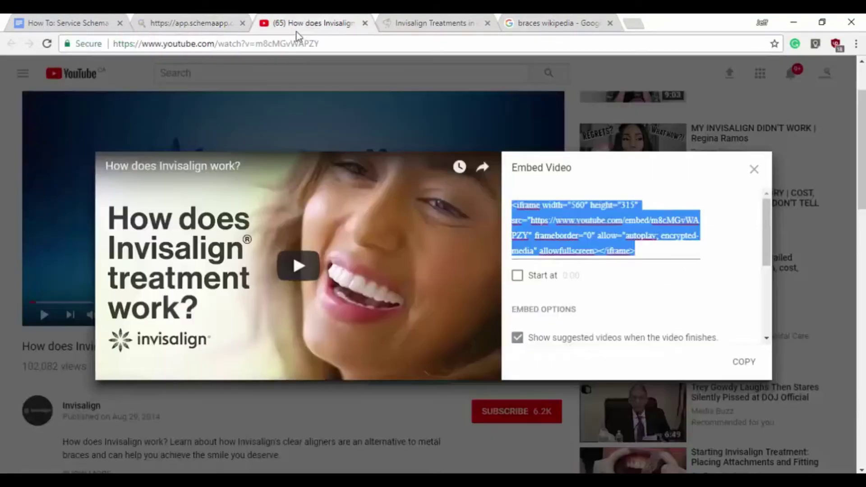
pyautogui.click(282, 45)
pyautogui.click(203, 23)
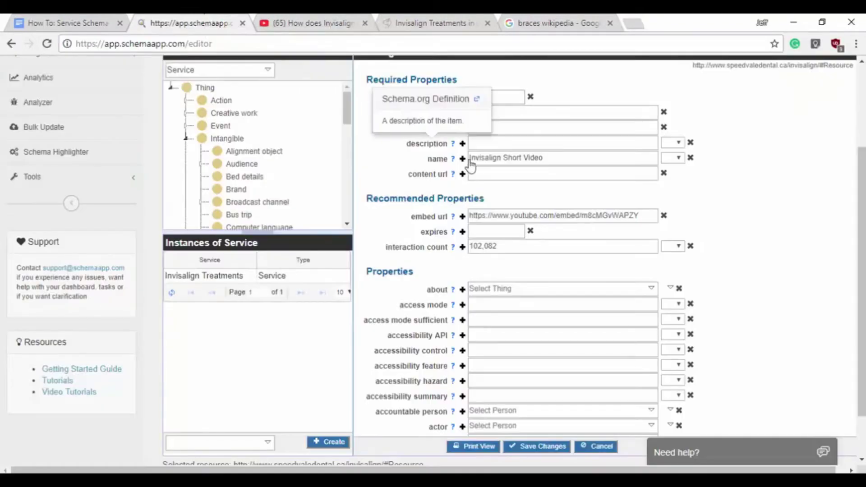
pyautogui.click(489, 178)
pyautogui.hotkey('ctrl', 'v')
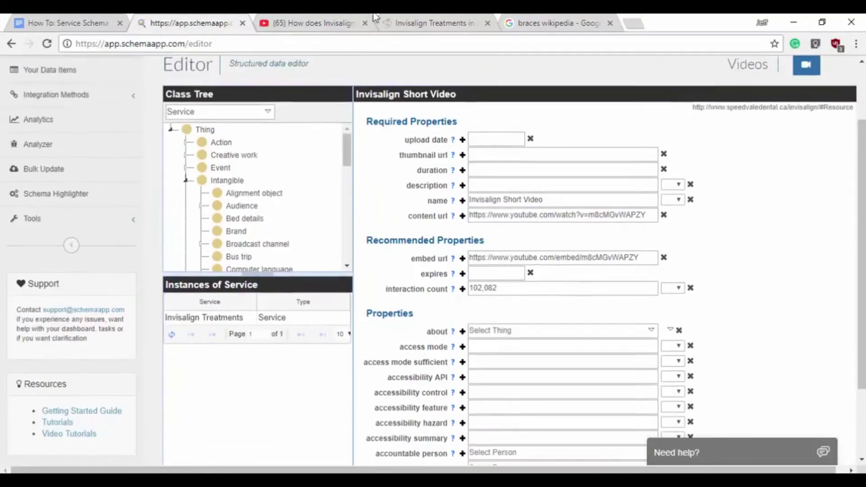
# - Rename the video entry to the YouTube title 'How does Invisalign work?'
pyautogui.click(341, 20)
pyautogui.click(17, 215)
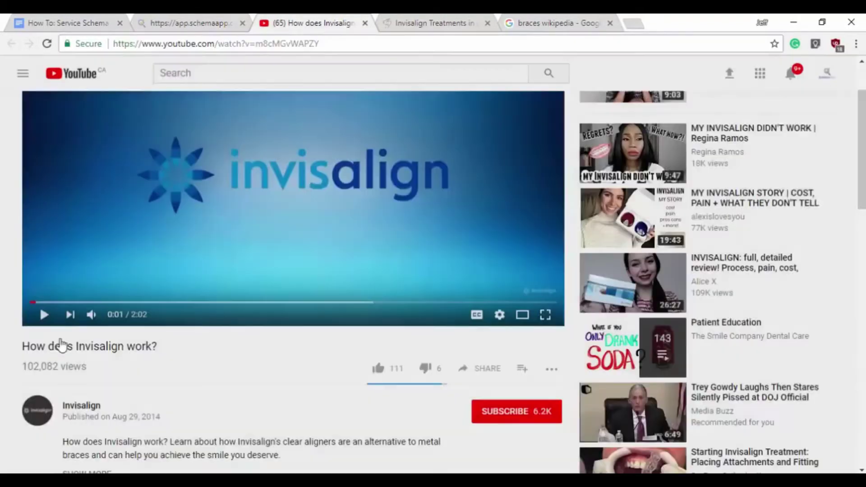
pyautogui.moveTo(157, 345); pyautogui.dragTo(22, 346)
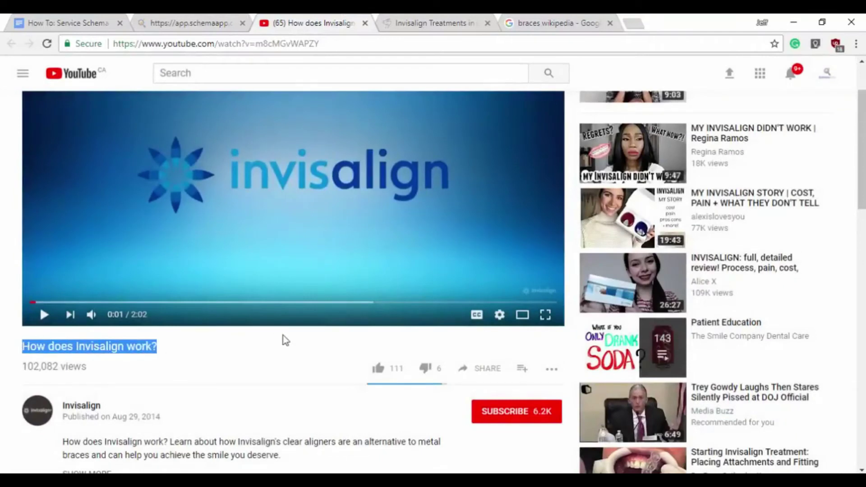
pyautogui.click(193, 20)
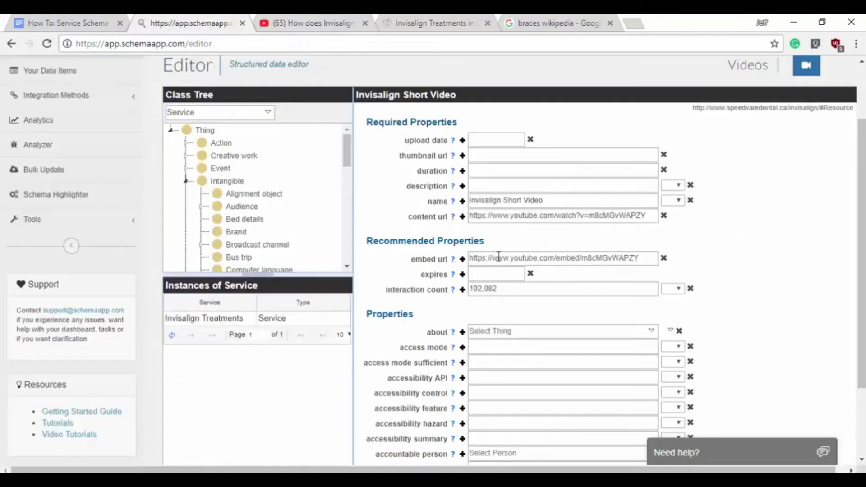
pyautogui.tripleClick(540, 204)
pyautogui.hotkey('ctrl', 'v')
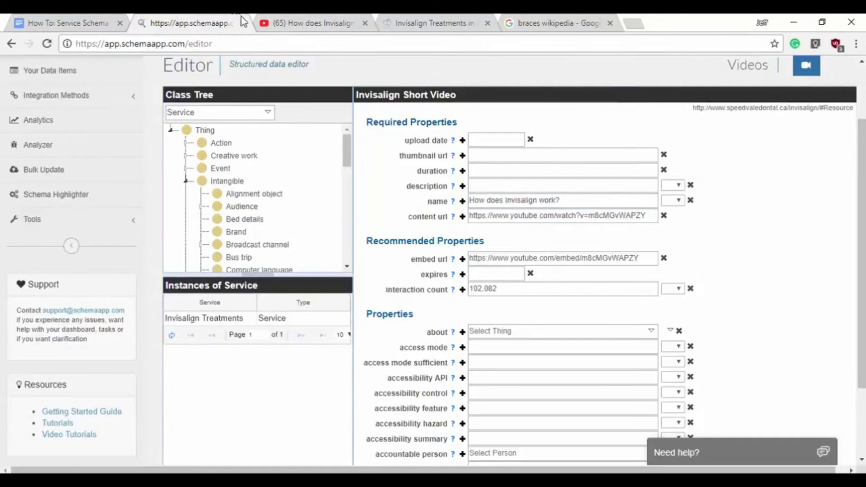
# - Fill the description with the YouTube video's description paragraph
pyautogui.click(253, 20)
pyautogui.scroll(-2, 160, 428)
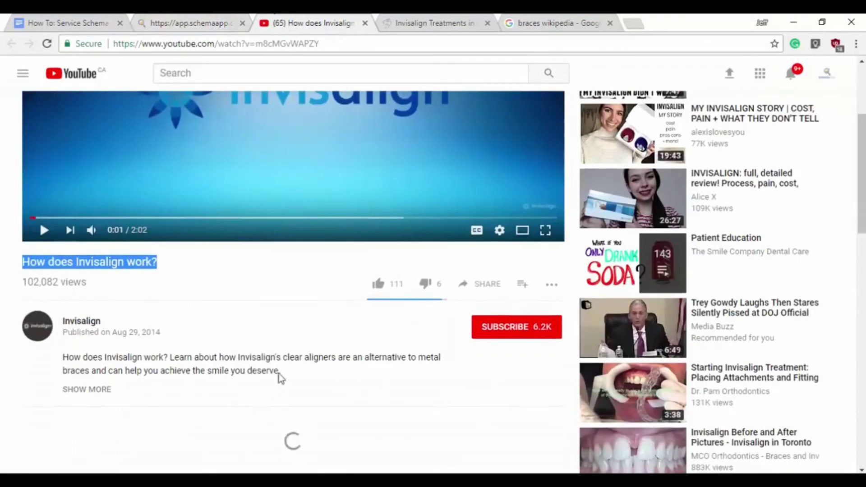
pyautogui.moveTo(281, 372); pyautogui.dragTo(55, 359)
pyautogui.hotkey('ctrl', 'c')
pyautogui.click(189, 23)
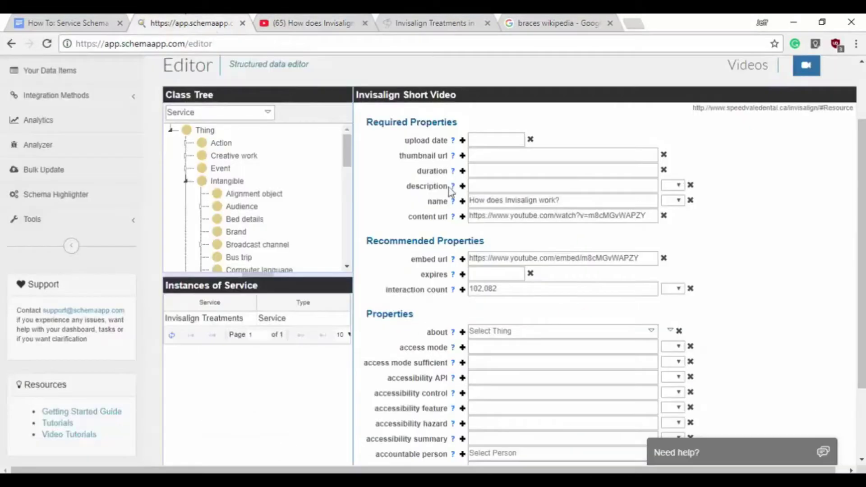
pyautogui.click(500, 185)
pyautogui.hotkey('ctrl', 'v')
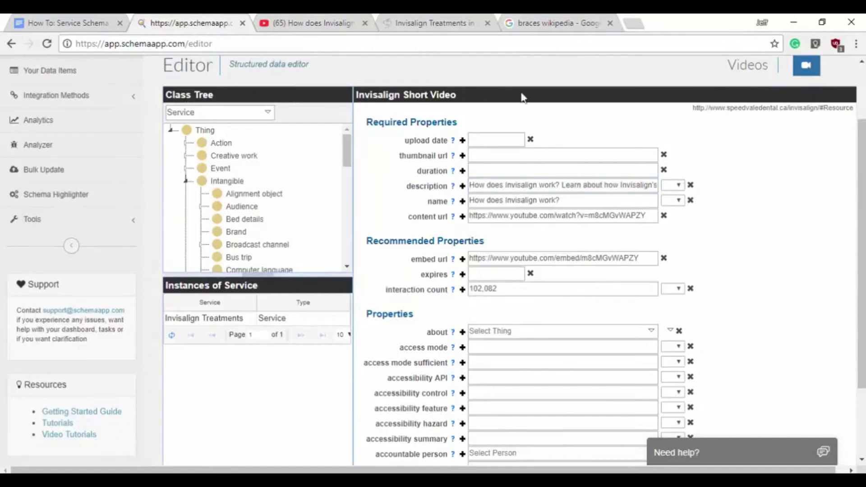
pyautogui.click(311, 23)
pyautogui.scroll(1, 130, 275)
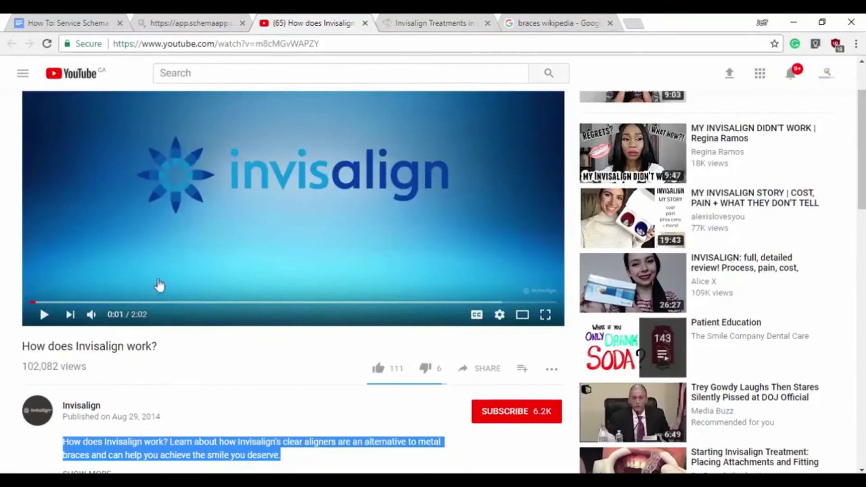
# - Enter PT2M2S, the ISO 8601 form of the 2:02 length, as the video's duration
pyautogui.click(187, 22)
pyautogui.moveTo(449, 173)
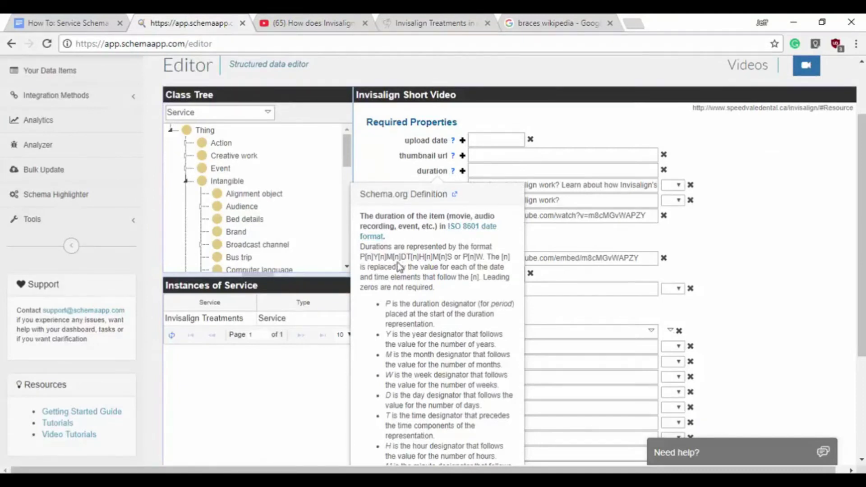
pyautogui.click(699, 139)
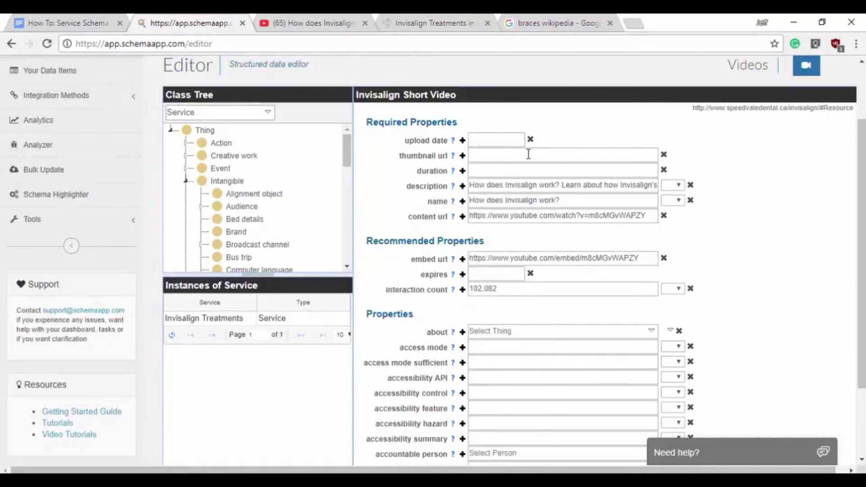
pyautogui.click(505, 171)
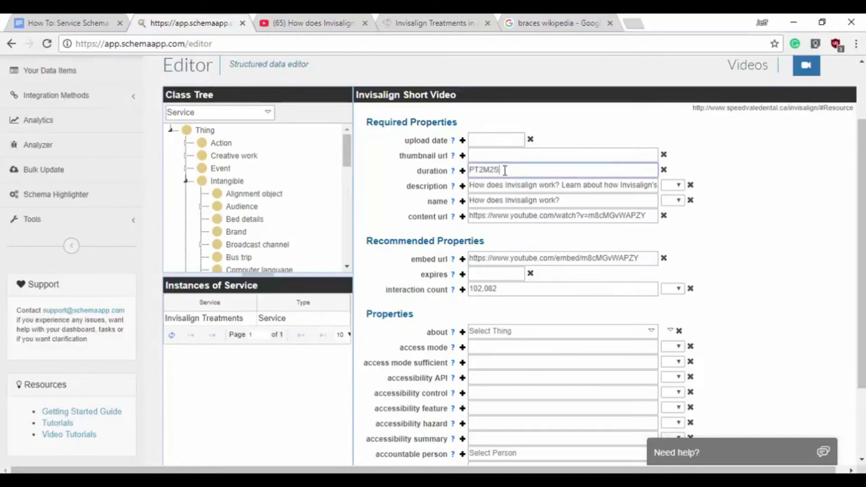
pyautogui.click(748, 208)
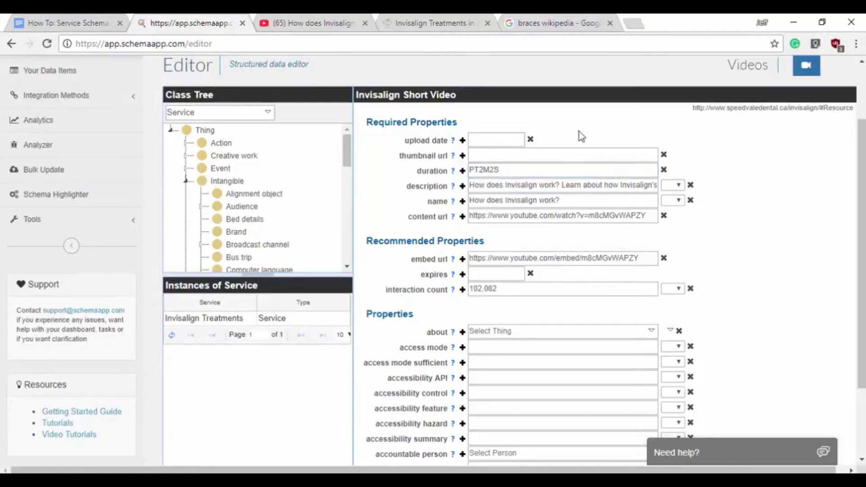
pyautogui.click(318, 22)
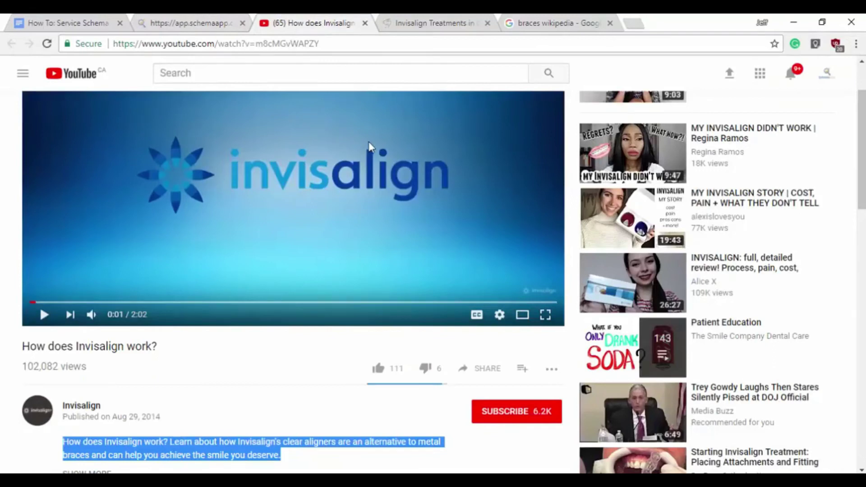
# - Copy the video's watch address and Google 'youtube video thumbnail image'
pyautogui.scroll(2, 369, 146)
pyautogui.click(341, 45)
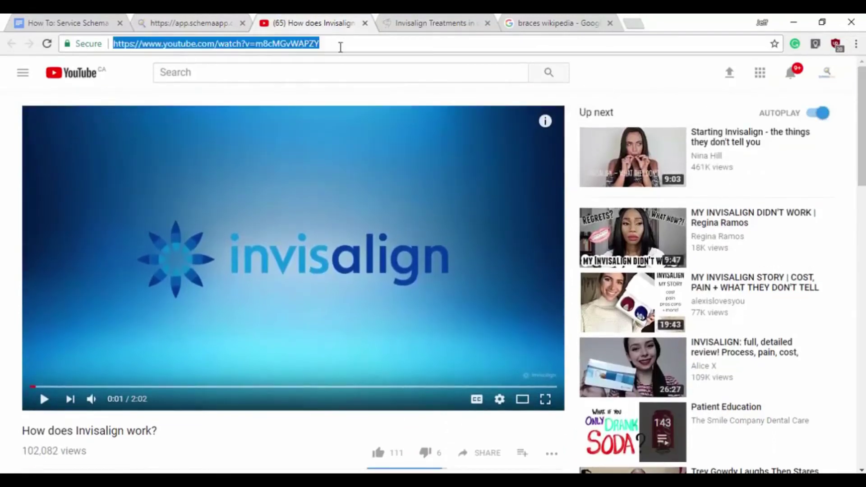
pyautogui.click(635, 22)
pyautogui.write('youtu')
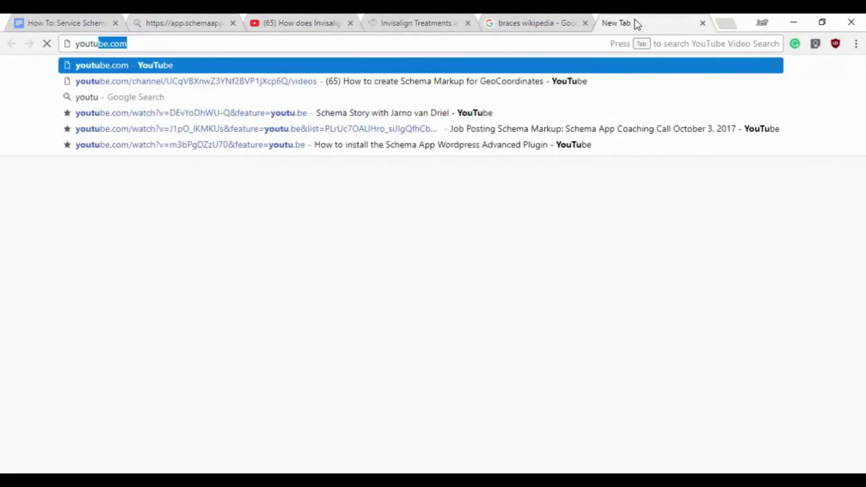
pyautogui.write('be video thu')
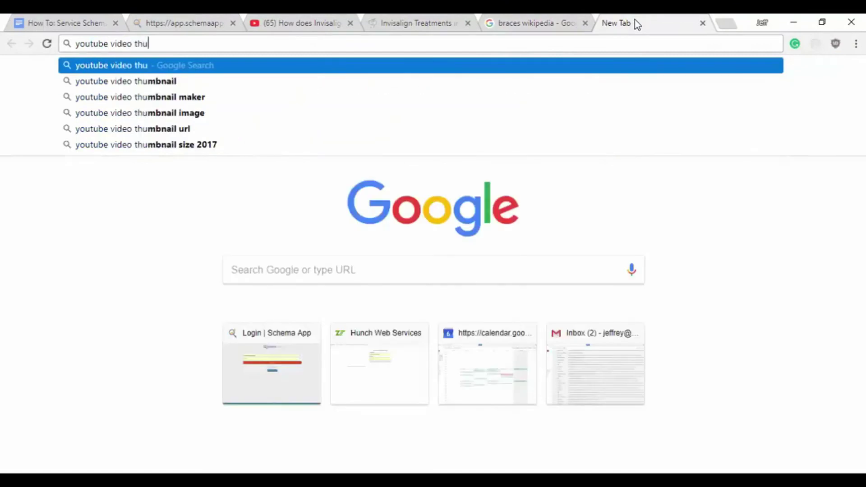
pyautogui.press('Down')
pyautogui.press('Down')
pyautogui.press('Down')
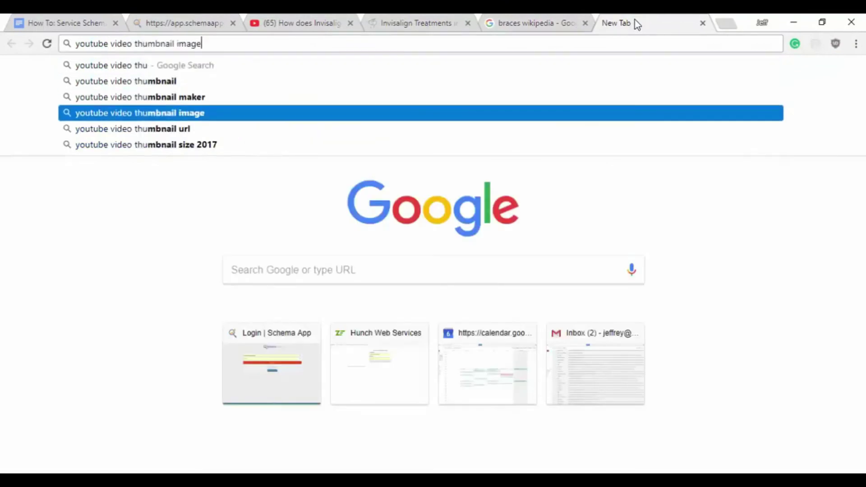
pyautogui.press('Return')
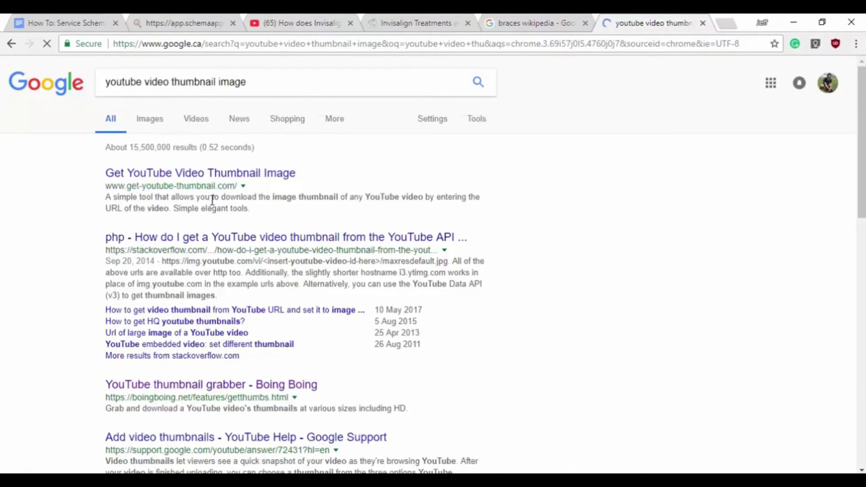
# - Generate and copy the video's maxresdefault.jpg image URL on the Get YouTube Thumbnail site
pyautogui.click(224, 174)
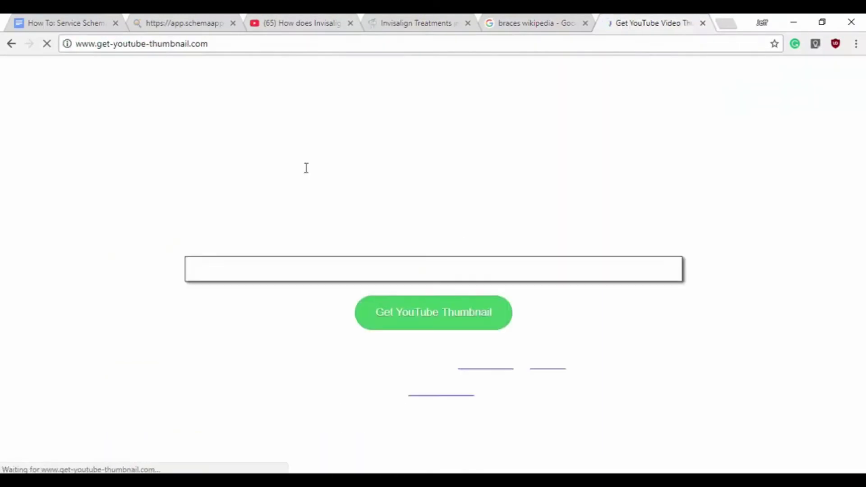
pyautogui.click(348, 266)
pyautogui.hotkey('ctrl', 'v')
pyautogui.click(451, 329)
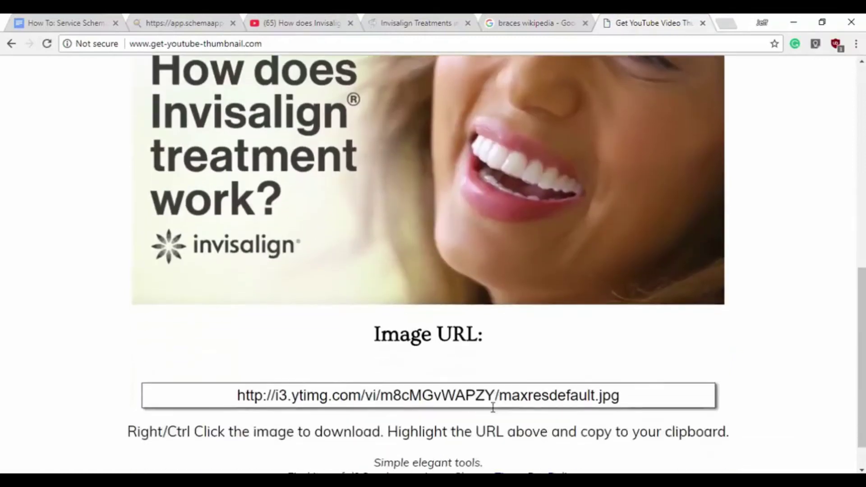
pyautogui.click(522, 356)
pyautogui.click(523, 355)
pyautogui.click(516, 356)
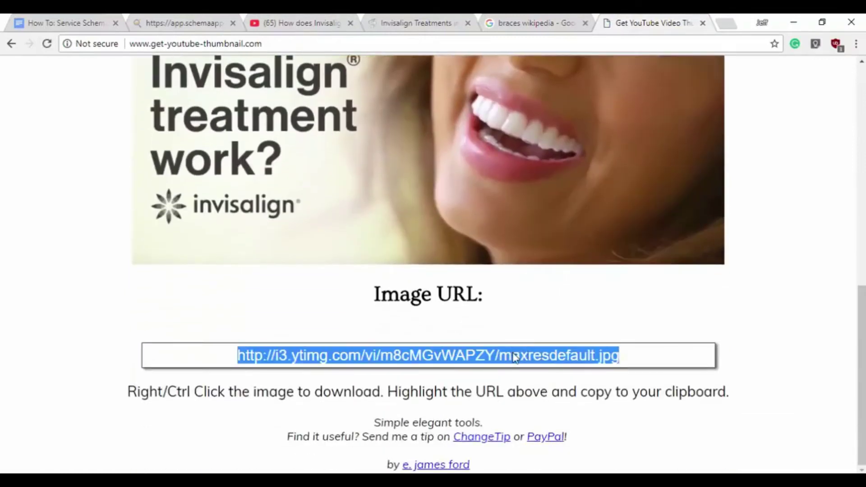
pyautogui.rightClick(516, 357)
pyautogui.click(555, 361)
pyautogui.click(196, 20)
pyautogui.click(483, 155)
pyautogui.hotkey('ctrl', 'v')
pyautogui.click(302, 20)
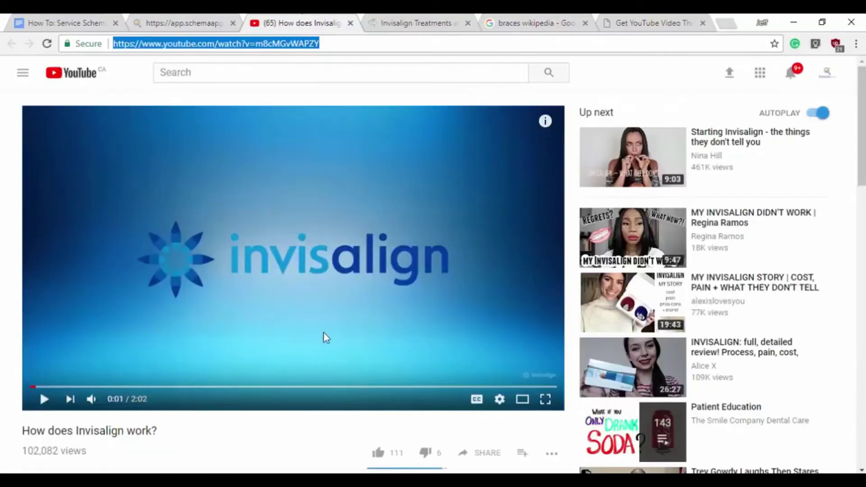
pyautogui.scroll(-4, 324, 334)
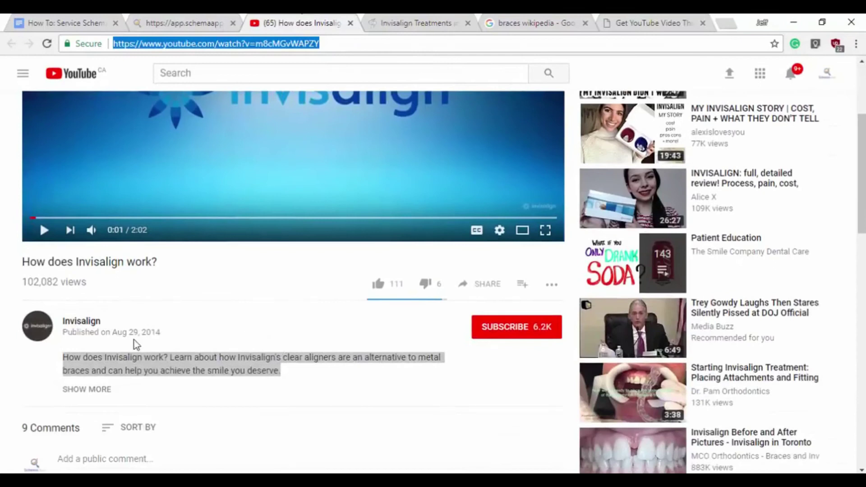
# - Pick August 29, 2014 in the upload date calendar
pyautogui.click(170, 28)
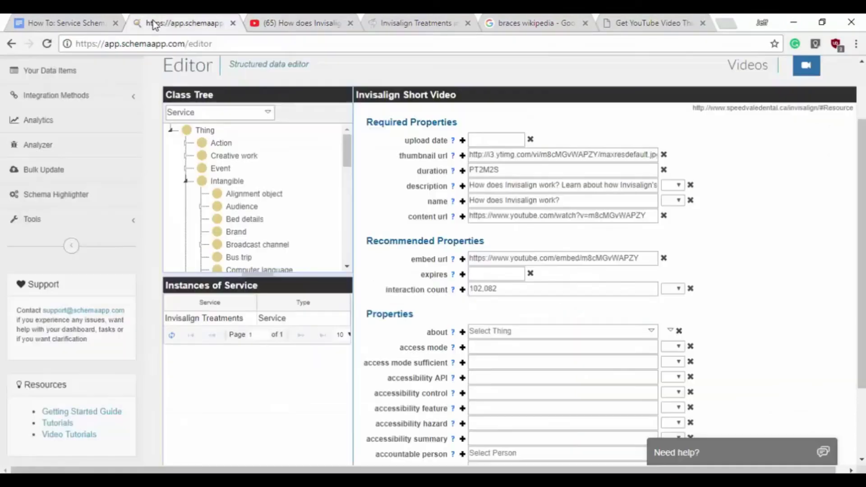
pyautogui.click(500, 143)
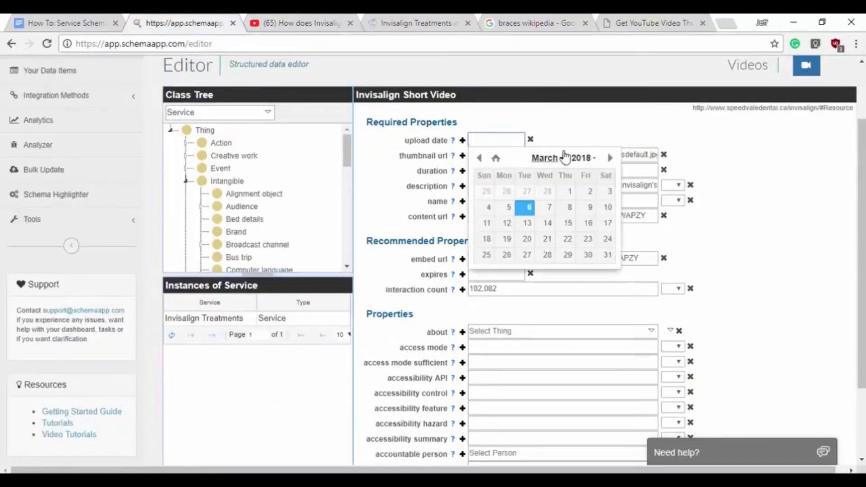
pyautogui.click(546, 157)
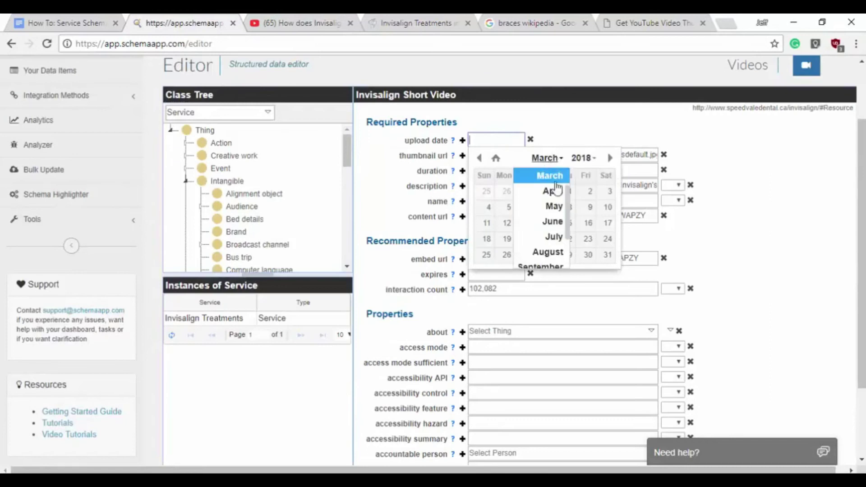
pyautogui.click(548, 252)
pyautogui.click(584, 160)
pyautogui.scroll(3, 592, 223)
pyautogui.scroll(1, 592, 224)
pyautogui.click(582, 178)
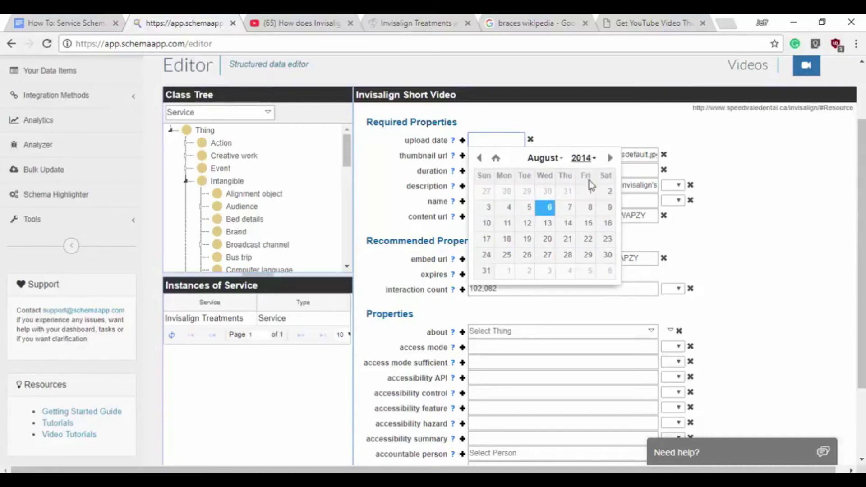
pyautogui.click(590, 255)
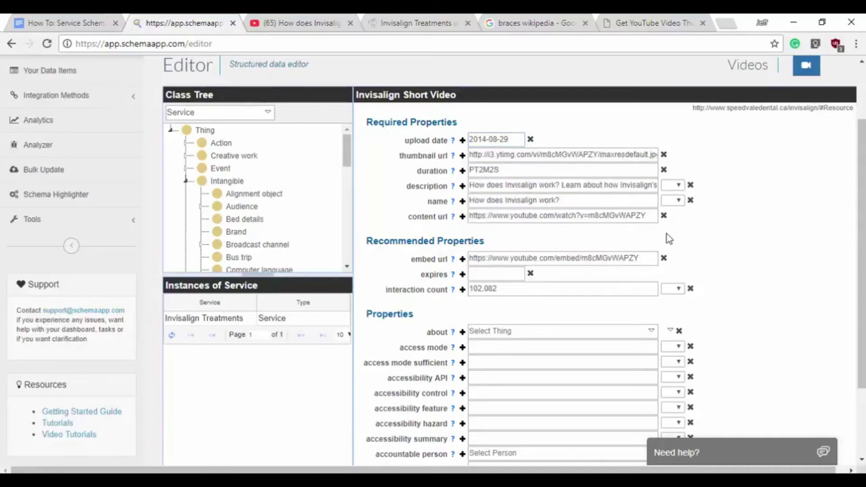
pyautogui.tripleClick(781, 287)
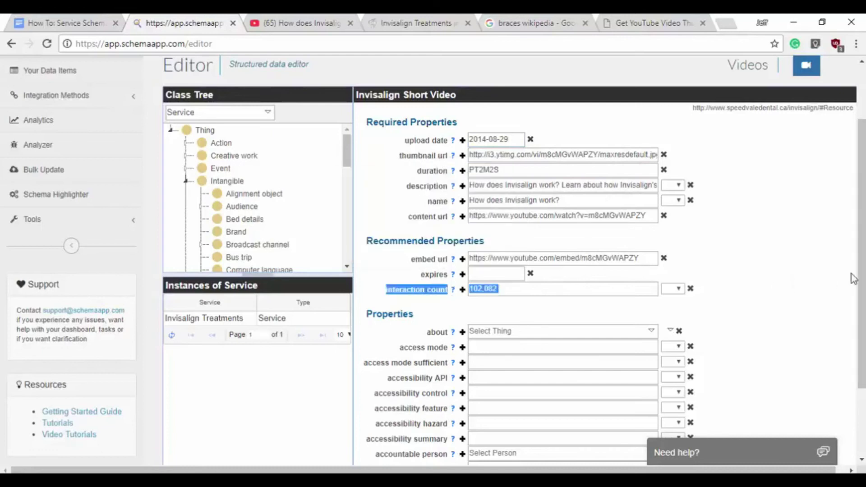
pyautogui.scroll(-3, 855, 276)
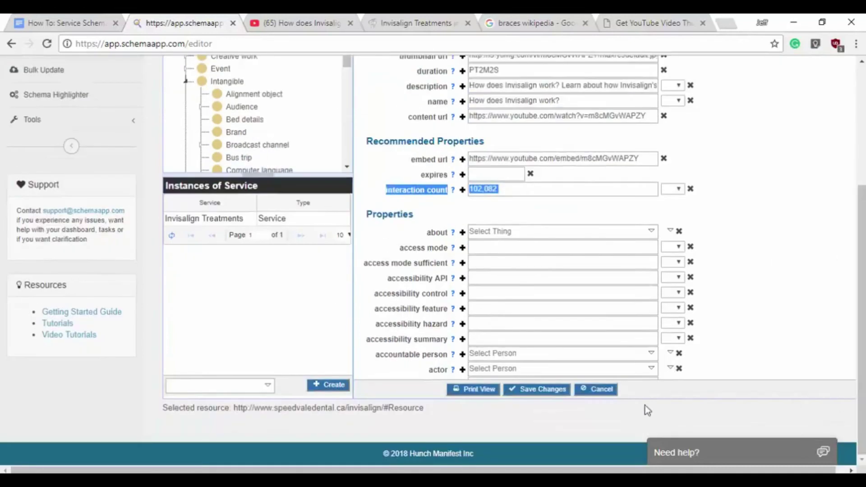
# - Save the video entry, confirming past the expires recommendation in Validation Results
pyautogui.click(538, 390)
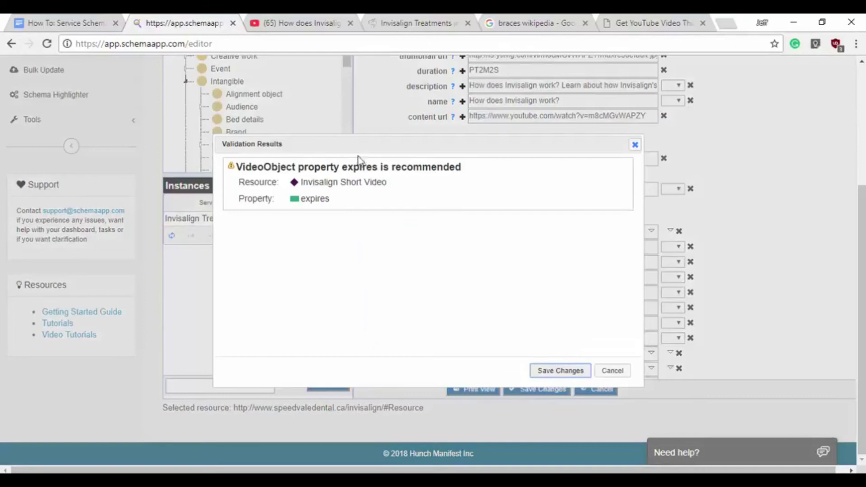
pyautogui.click(560, 370)
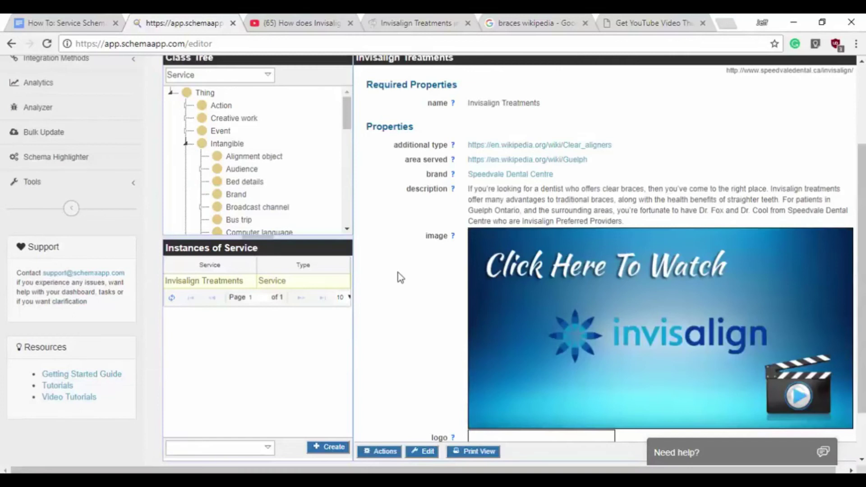
pyautogui.scroll(-4, 397, 284)
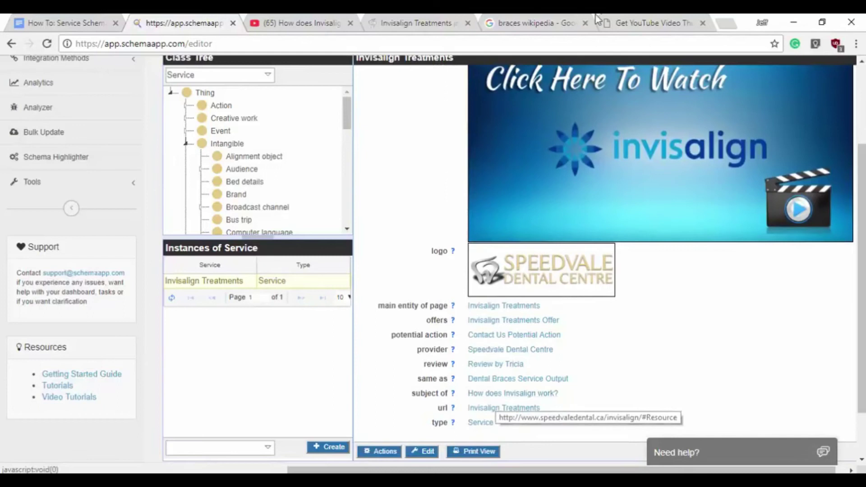
# - Open the service's patient review for editing and bring up the Speedvale Invisalign page
pyautogui.click(496, 363)
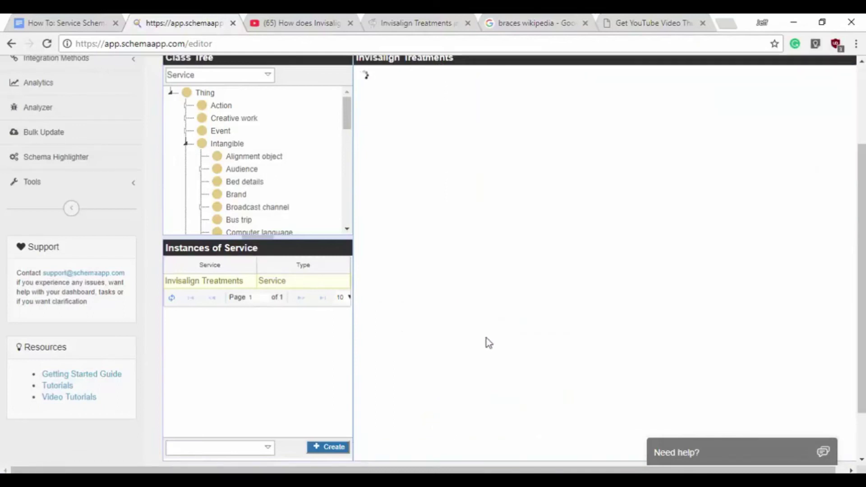
pyautogui.click(350, 23)
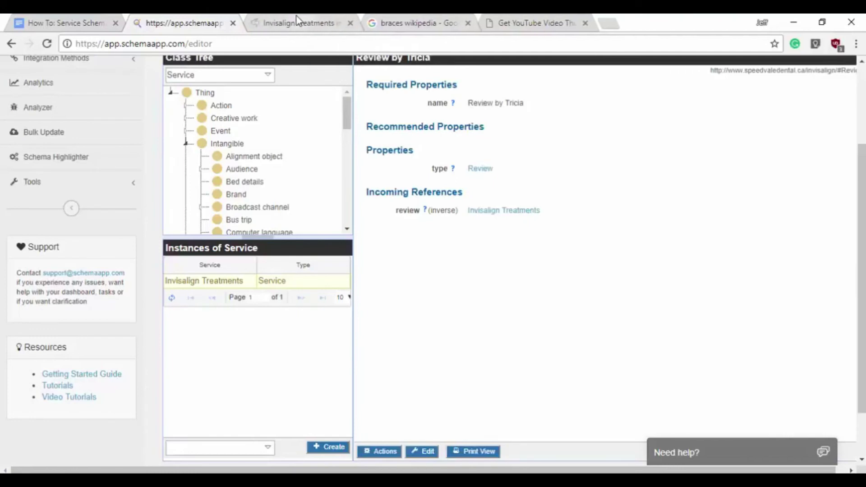
pyautogui.click(316, 23)
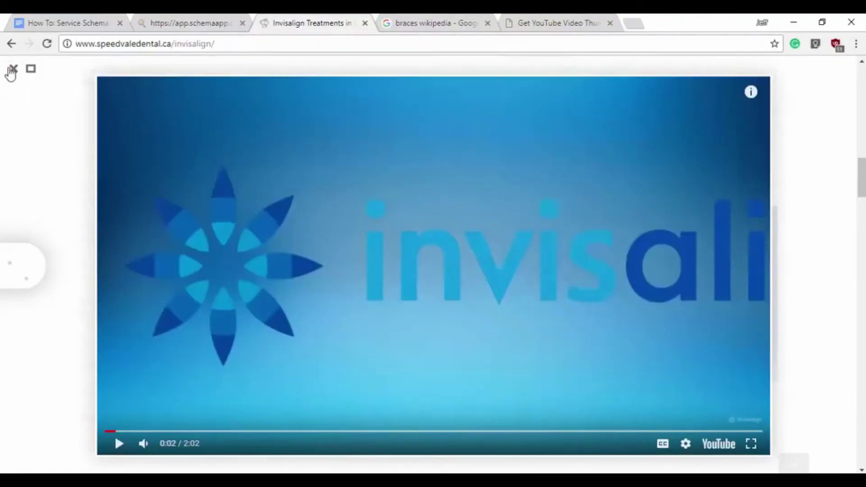
pyautogui.click(14, 69)
pyautogui.scroll(-4, 187, 246)
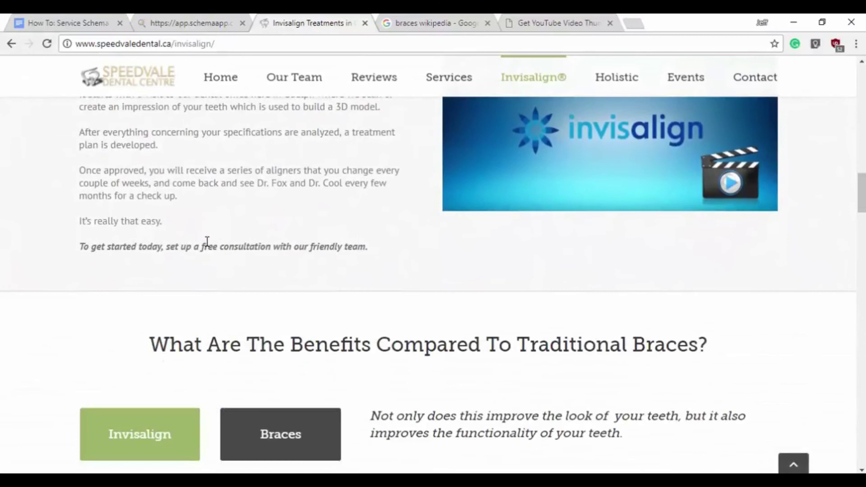
# - Find the reviewer's testimonial on the page and copy its full text
pyautogui.hotkey('ctrl', 'f')
pyautogui.write('tricia')
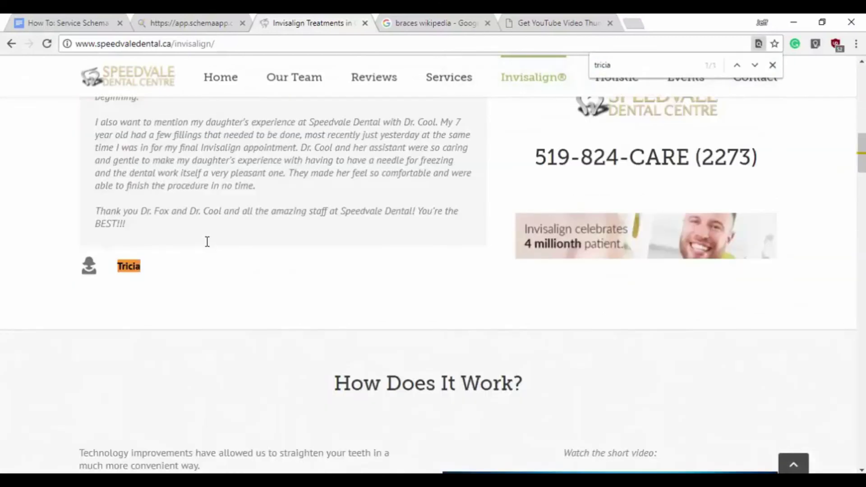
pyautogui.scroll(5, 212, 247)
pyautogui.scroll(-1, 213, 247)
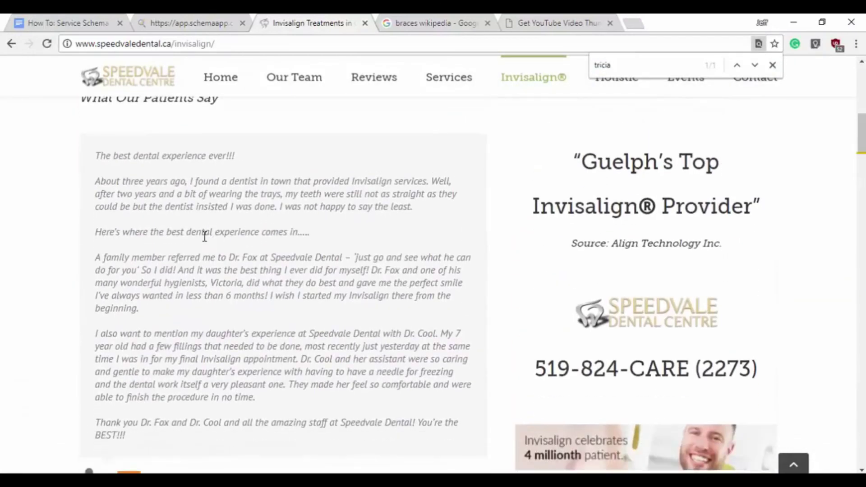
pyautogui.moveTo(100, 155); pyautogui.dragTo(281, 424)
pyautogui.moveTo(128, 435); pyautogui.dragTo(93, 155)
pyautogui.rightClick(126, 174)
pyautogui.click(126, 174)
pyautogui.hotkey('ctrl', 'shift', 'Tab')
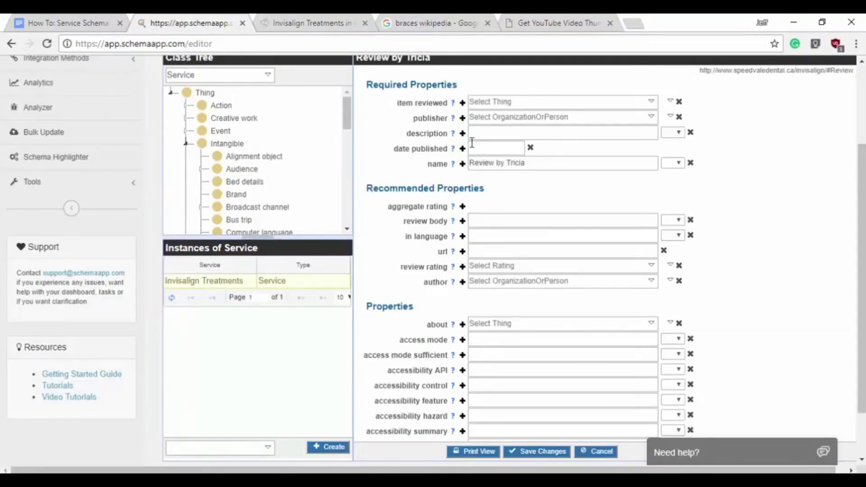
# - Paste the testimonial into review body and set in language to en-US
pyautogui.click(489, 222)
pyautogui.hotkey('ctrl', 'v')
pyautogui.click(753, 270)
pyautogui.click(576, 234)
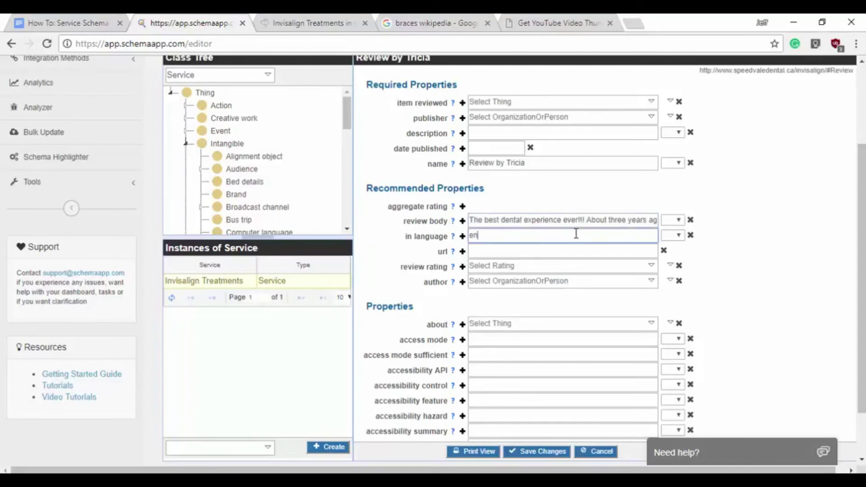
pyautogui.click(316, 23)
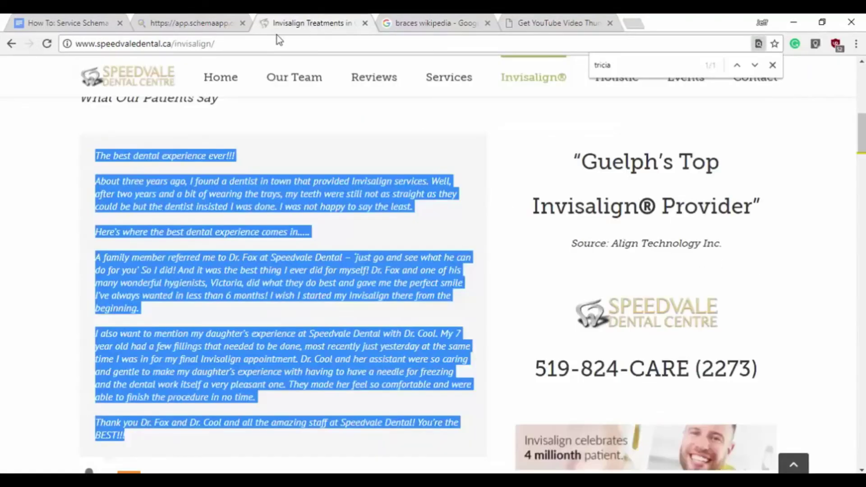
pyautogui.click(260, 43)
pyautogui.click(221, 18)
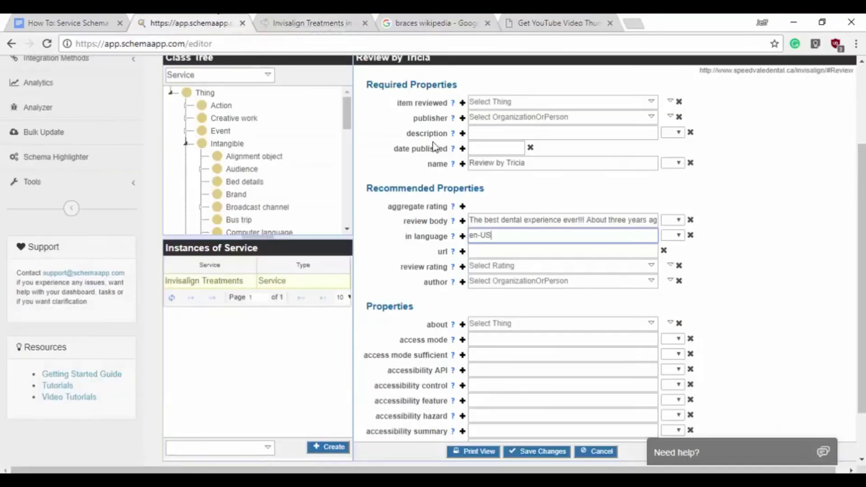
pyautogui.click(490, 255)
pyautogui.hotkey('ctrl', 'v')
pyautogui.click(763, 271)
# - Scroll through the Speedvale Invisalign page, then return to the review form
pyautogui.click(296, 23)
pyautogui.click(350, 299)
pyautogui.scroll(1, 350, 299)
pyautogui.scroll(-1, 350, 299)
pyautogui.scroll(-1, 350, 299)
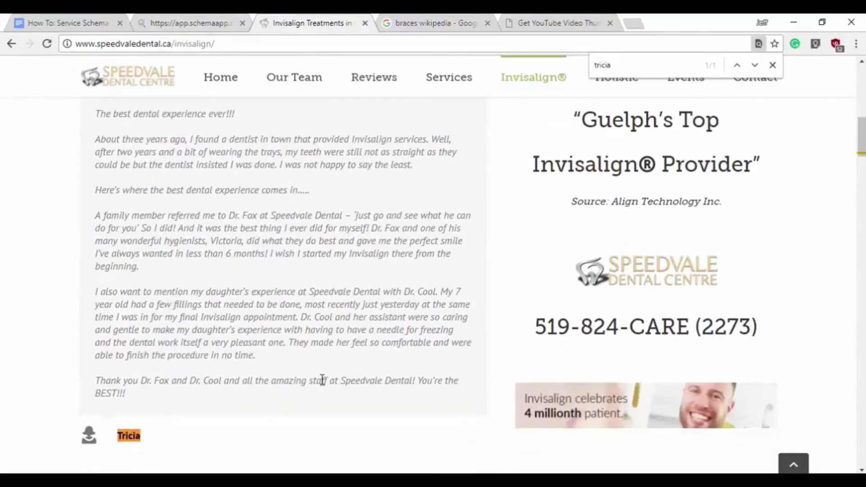
pyautogui.scroll(-3, 324, 379)
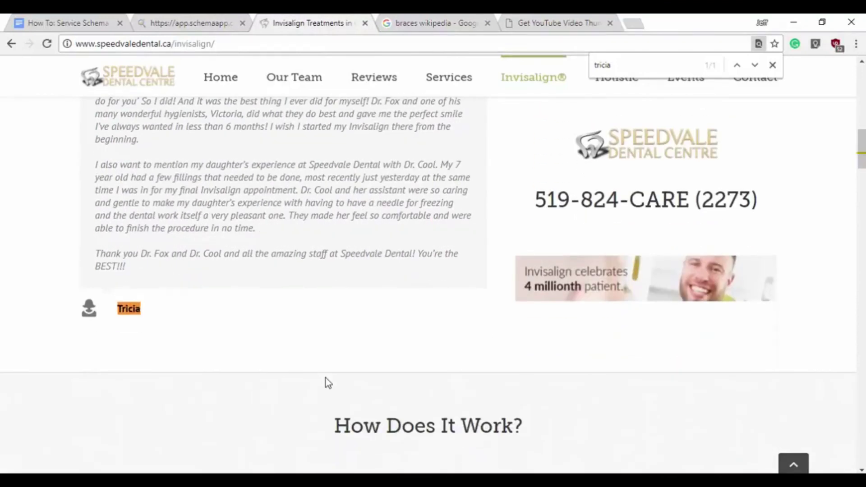
pyautogui.scroll(4, 325, 381)
pyautogui.scroll(3, 325, 376)
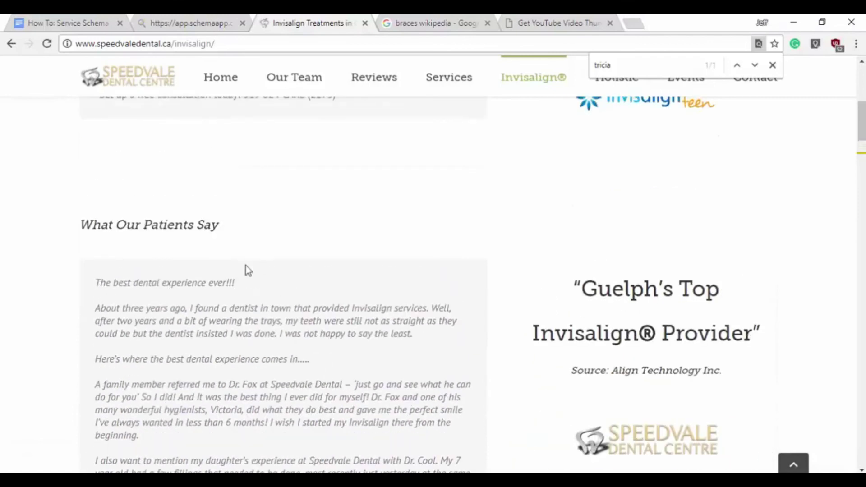
pyautogui.scroll(-4, 247, 279)
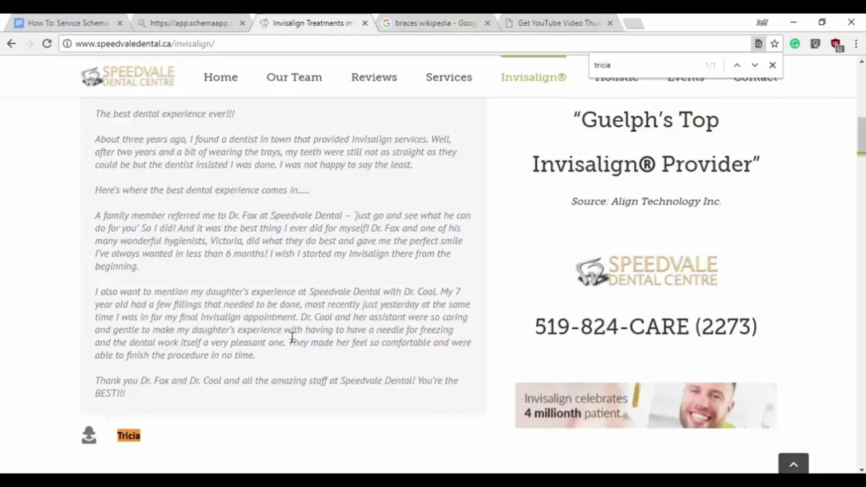
pyautogui.click(206, 25)
pyautogui.moveTo(455, 269)
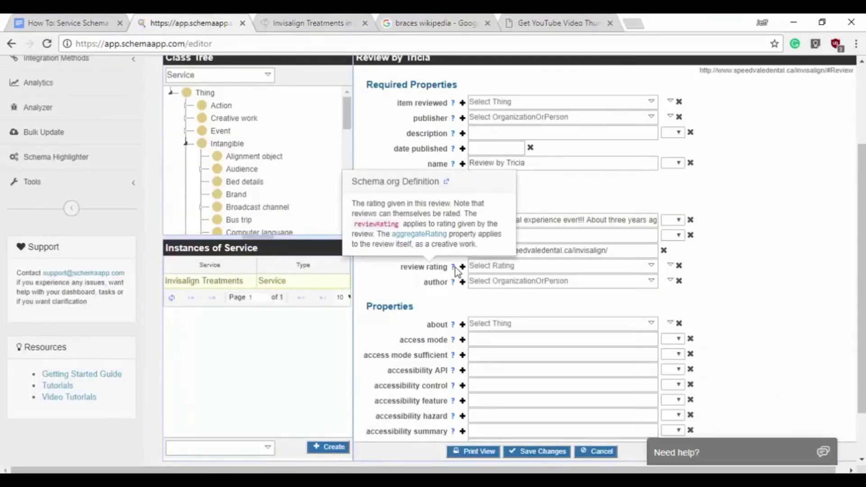
# - Create a new Person item as the review's author and enter its name
pyautogui.click(671, 281)
pyautogui.click(675, 307)
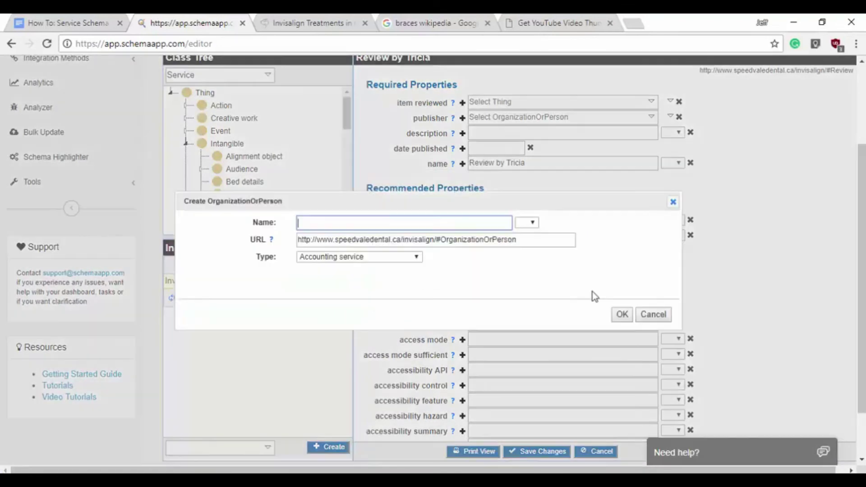
pyautogui.click(329, 257)
pyautogui.write('pers')
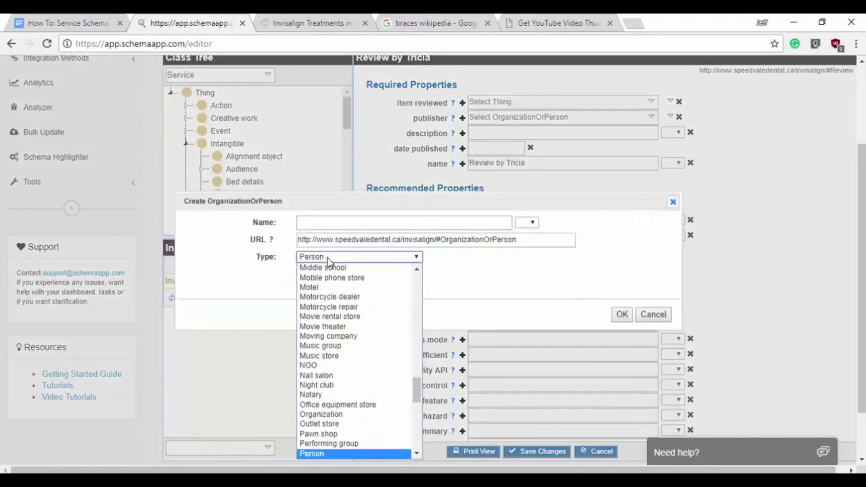
pyautogui.press('Return')
pyautogui.click(343, 221)
pyautogui.write('Tricia')
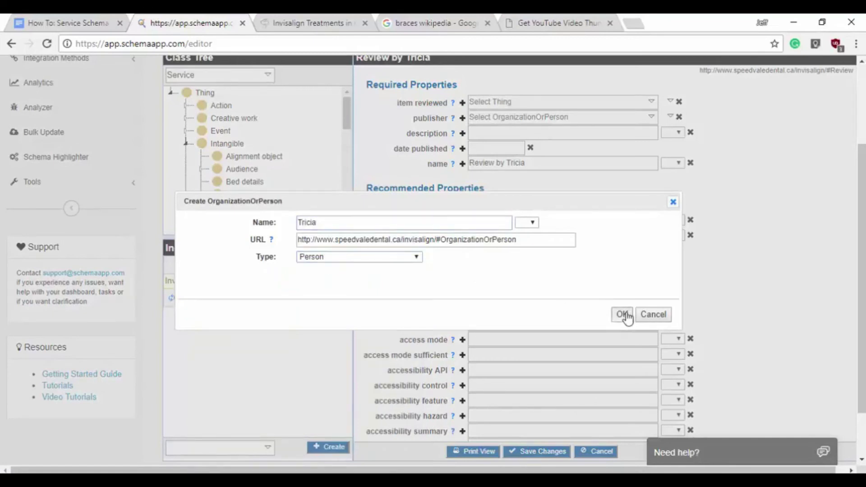
pyautogui.click(623, 314)
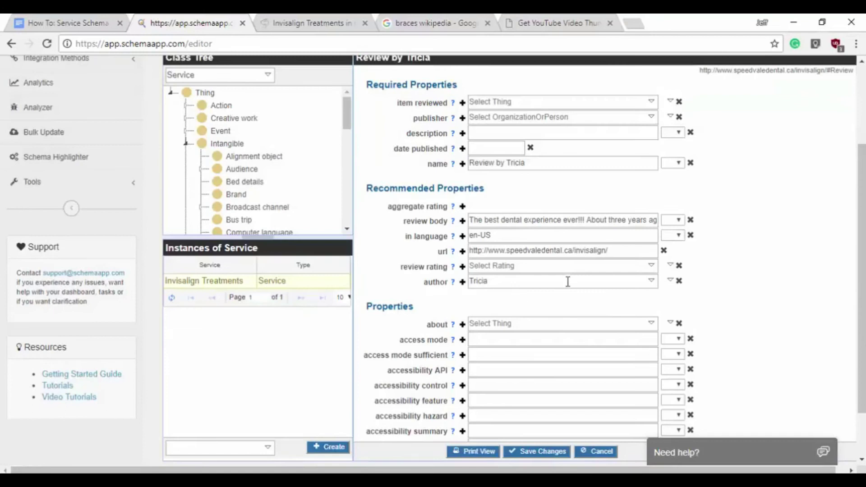
pyautogui.scroll(1, 759, 302)
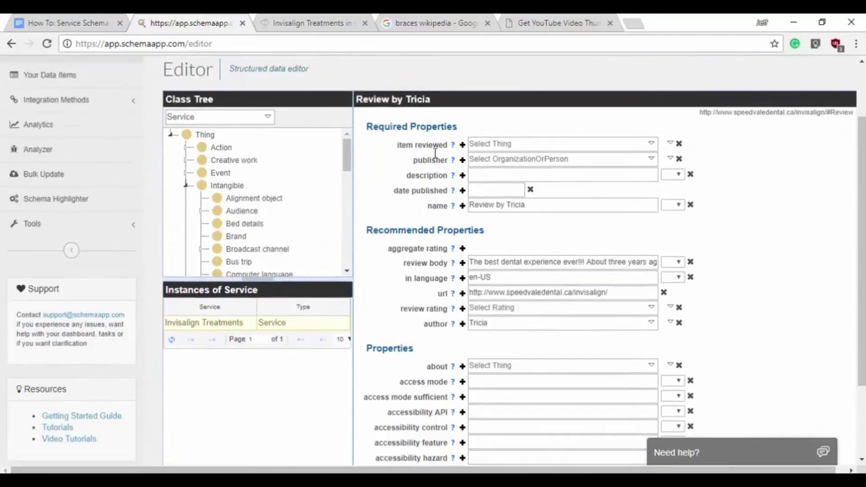
# - Set the review's publisher to Speedvale Dental Centre
pyautogui.click(323, 22)
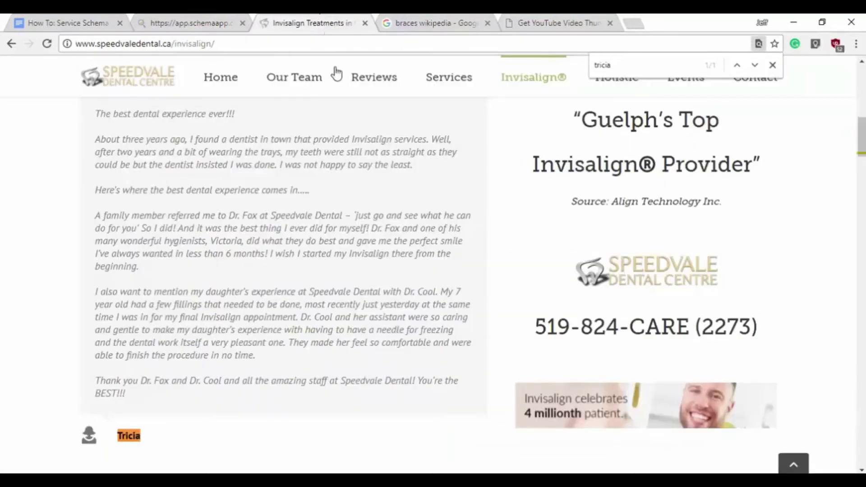
pyautogui.scroll(2, 354, 329)
pyautogui.scroll(-3, 354, 324)
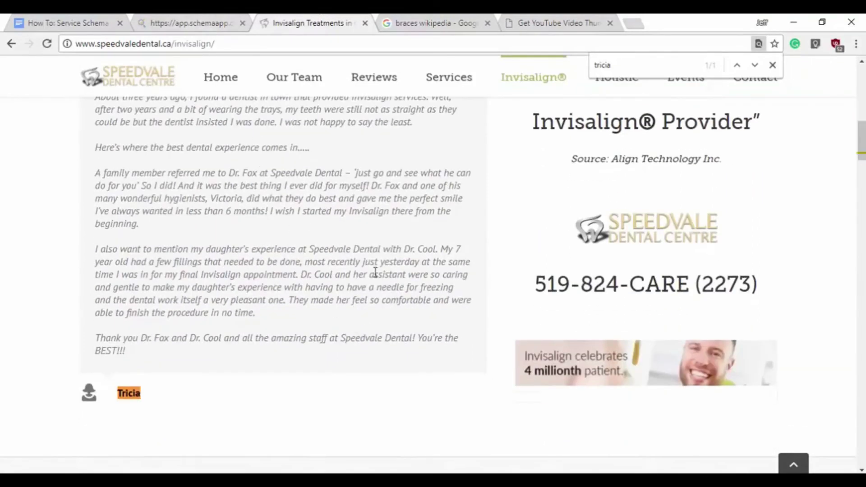
pyautogui.scroll(2, 263, 280)
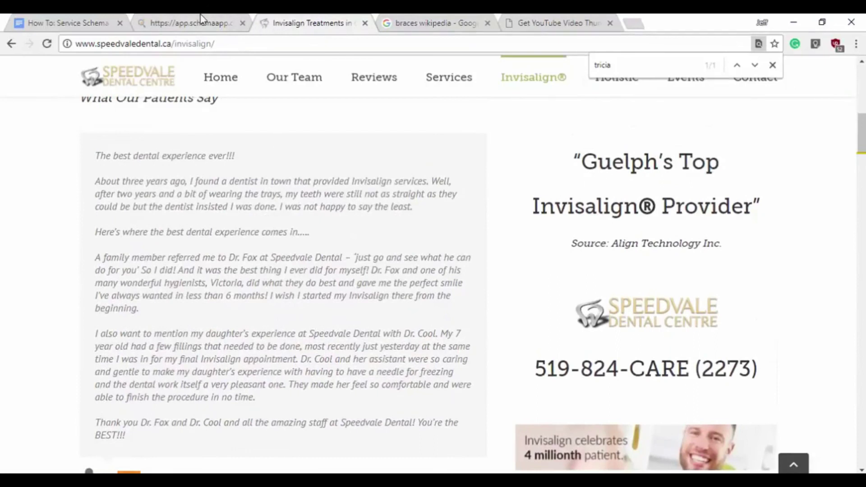
pyautogui.hotkey('ctrl', 'shift', 'Tab')
pyautogui.click(498, 161)
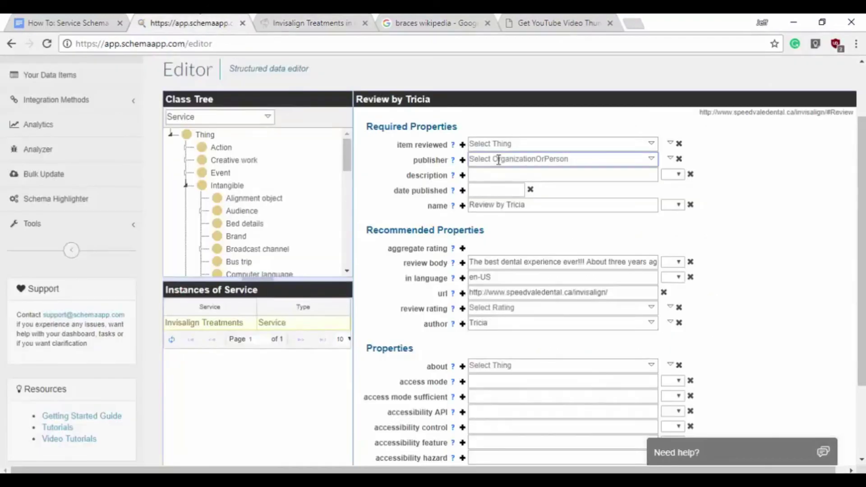
pyautogui.write('Speedv')
pyautogui.click(499, 179)
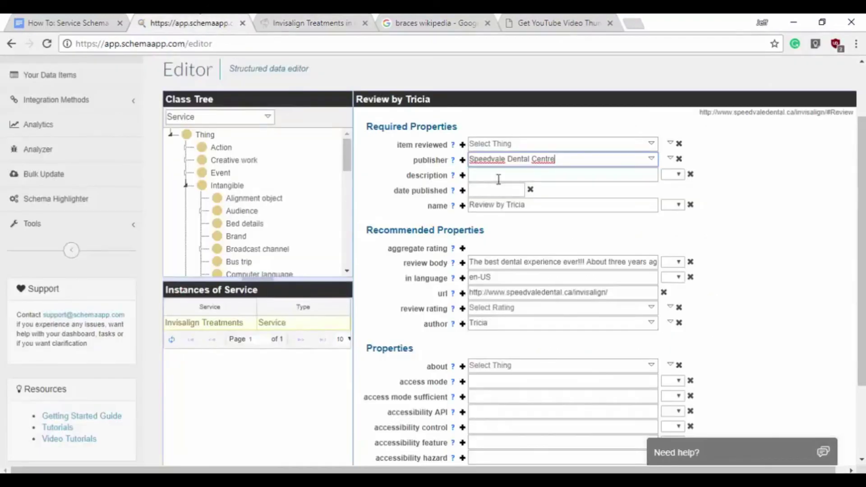
# - Set the item reviewed to Invisalign Treatments, replacing the mistaken Speedvale Dental Centre value
pyautogui.click(525, 145)
pyautogui.write('speed')
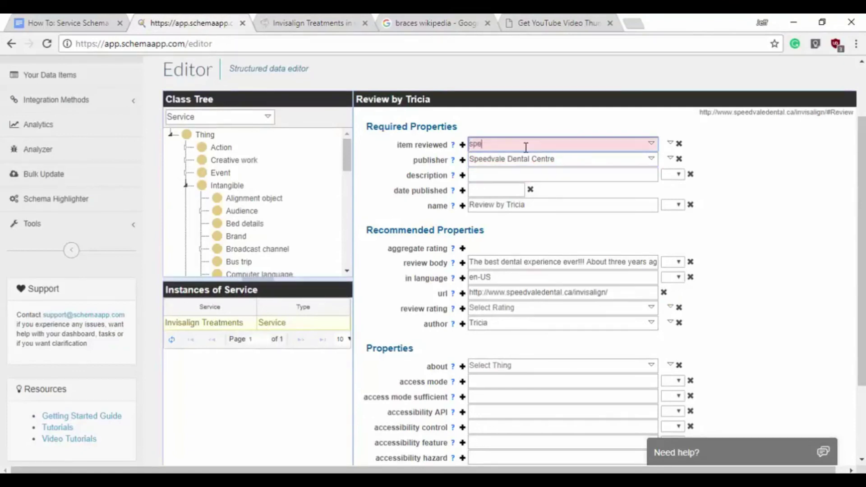
pyautogui.click(525, 159)
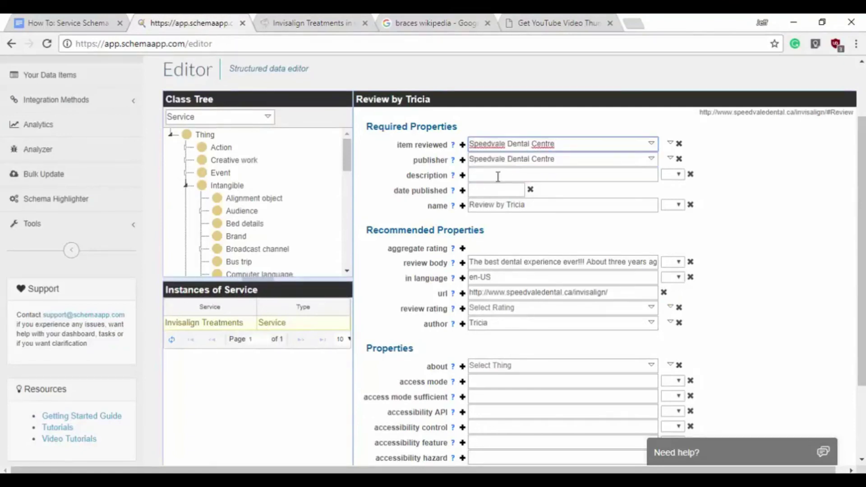
pyautogui.tripleClick(568, 146)
pyautogui.press('BackSpace')
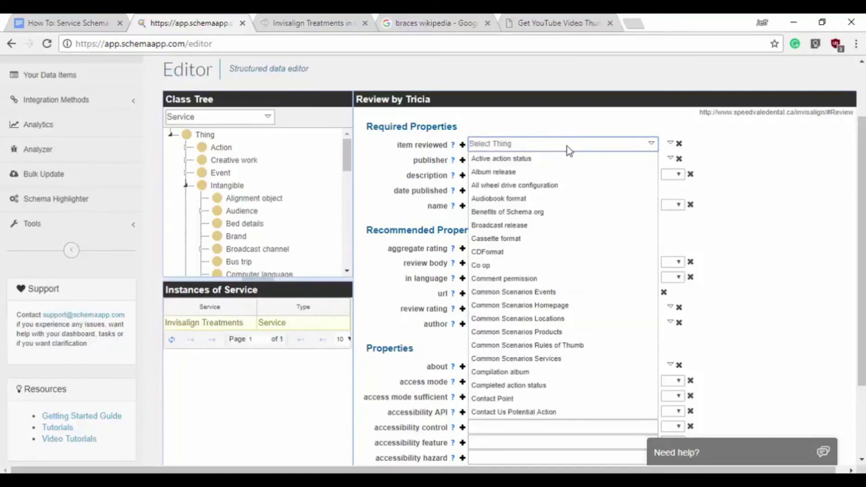
pyautogui.write('invis')
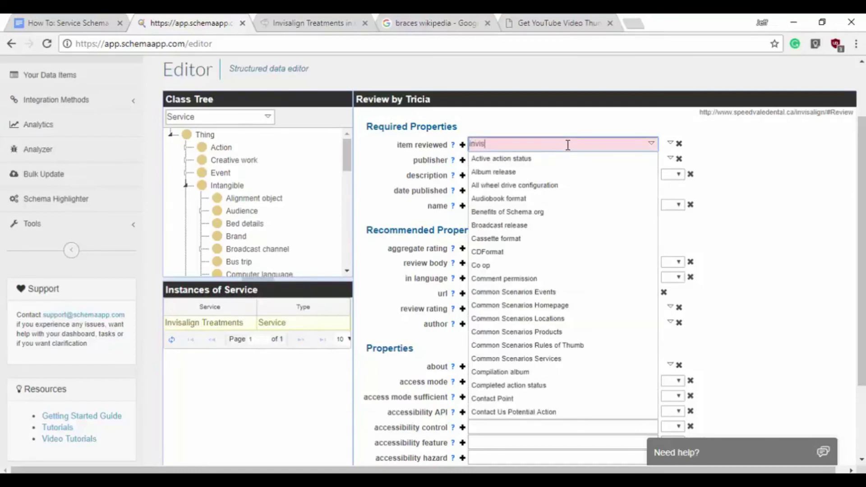
pyautogui.click(569, 159)
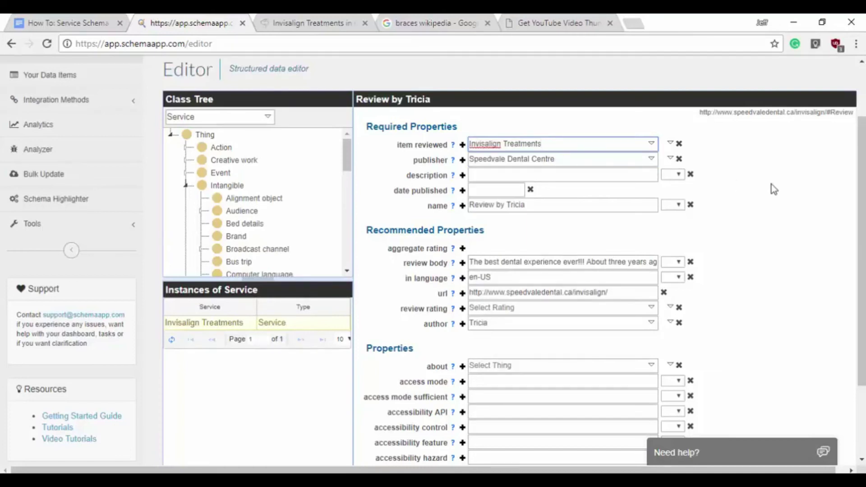
pyautogui.click(773, 189)
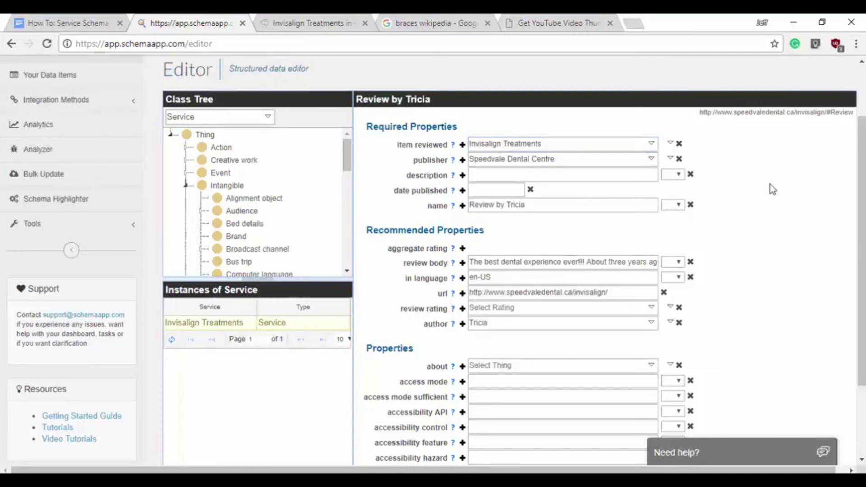
# - Copy the 'What Our Patients Say' heading from the Invisalign page into the review description
pyautogui.click(336, 24)
pyautogui.scroll(1, 253, 176)
pyautogui.moveTo(219, 140); pyautogui.dragTo(94, 141)
pyautogui.rightClick(95, 141)
pyautogui.click(127, 149)
pyautogui.click(192, 24)
pyautogui.click(496, 177)
pyautogui.hotkey('ctrl', 'v')
# - Save the review's changes
pyautogui.doubleClick(730, 197)
pyautogui.click(741, 219)
pyautogui.scroll(-1, 736, 223)
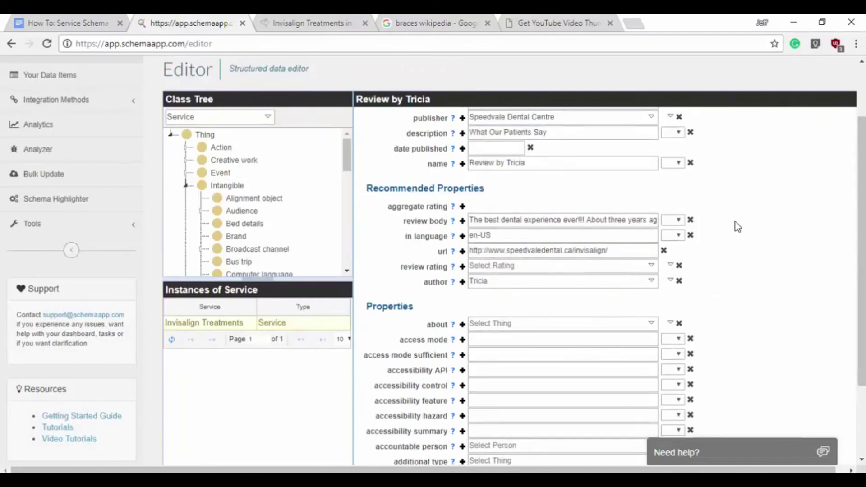
pyautogui.moveTo(453, 268)
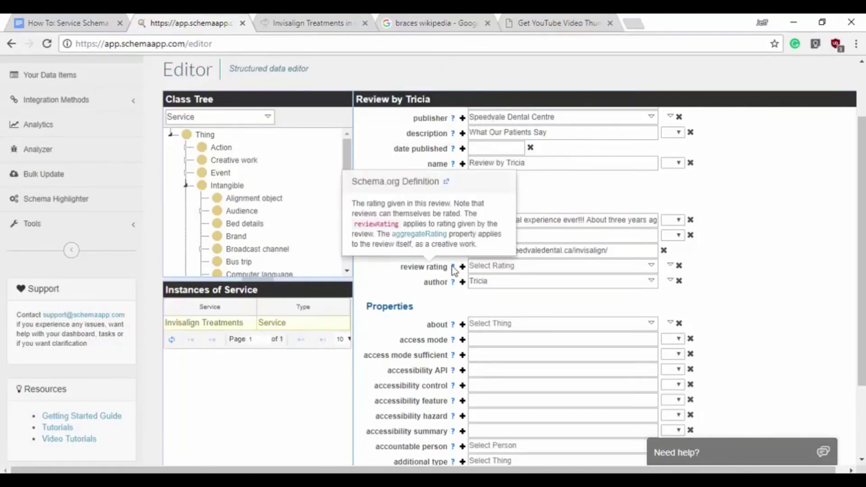
pyautogui.scroll(-20, 750, 277)
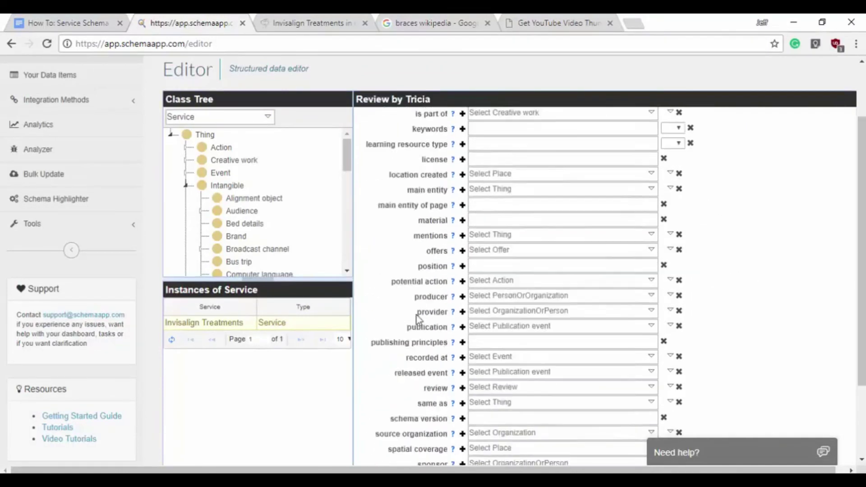
pyautogui.scroll(-3, 449, 321)
pyautogui.click(547, 390)
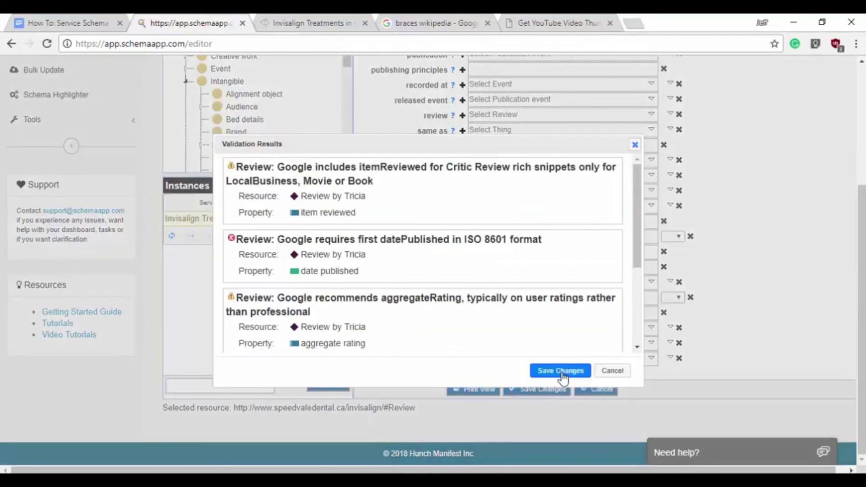
# - Confirm the review save despite warnings, then give the Invisalign Treatments Offer USD currency
pyautogui.click(560, 372)
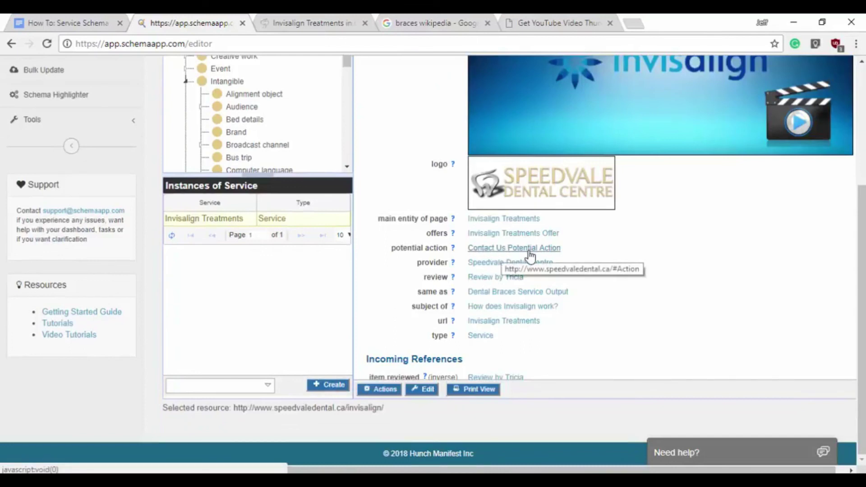
pyautogui.click(488, 234)
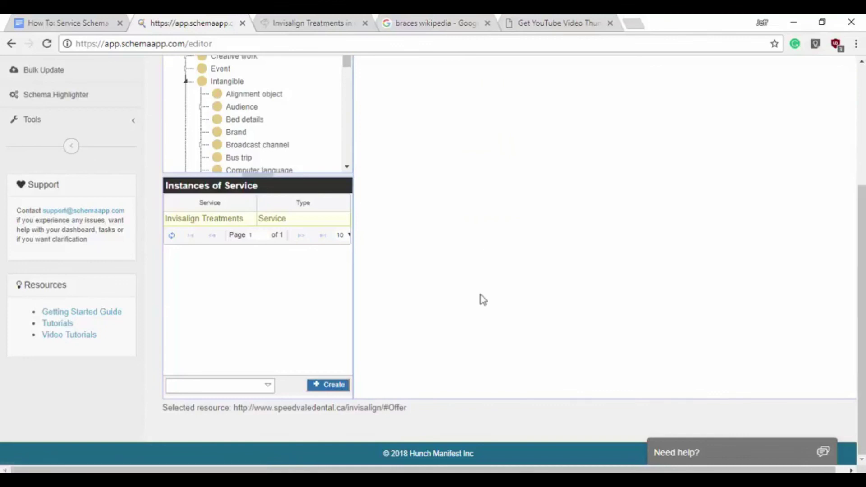
pyautogui.click(429, 390)
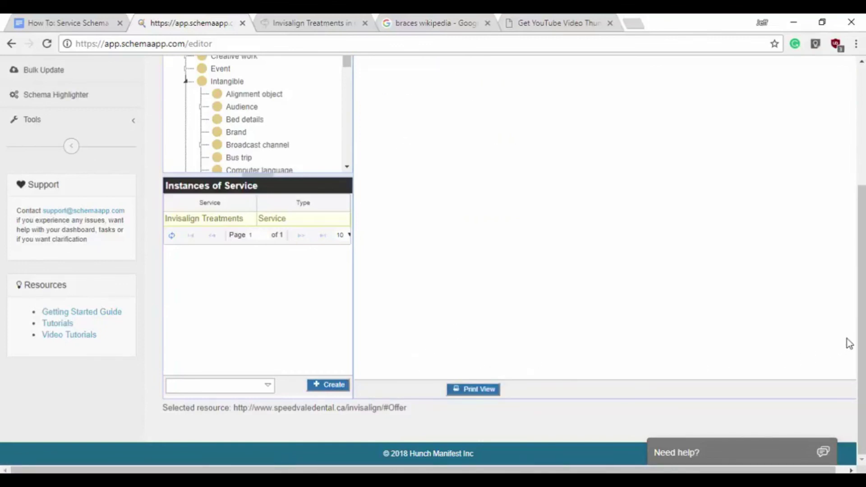
pyautogui.scroll(1, 811, 315)
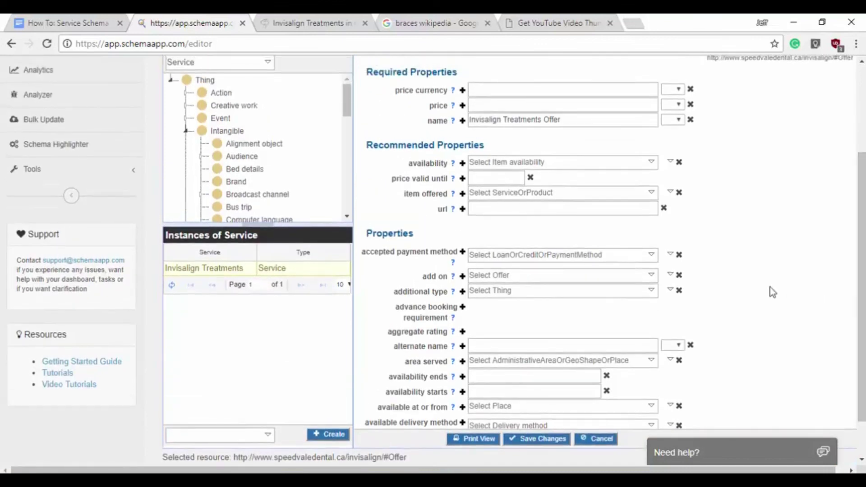
pyautogui.click(576, 95)
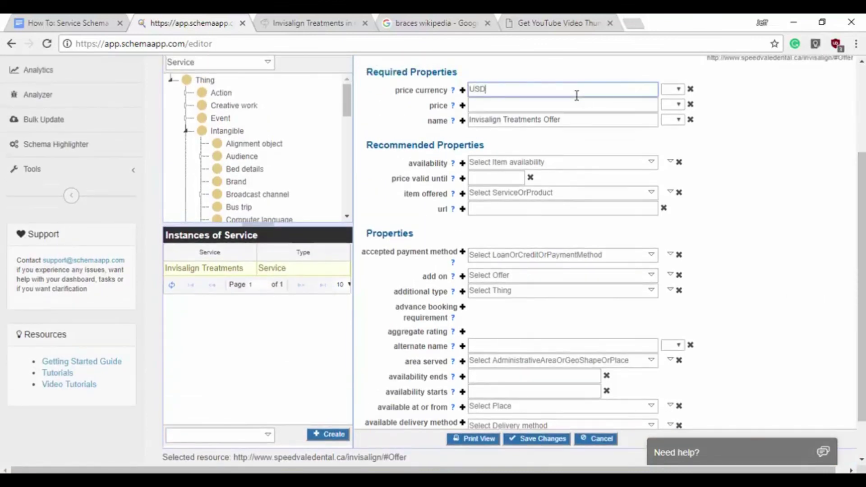
pyautogui.click(563, 107)
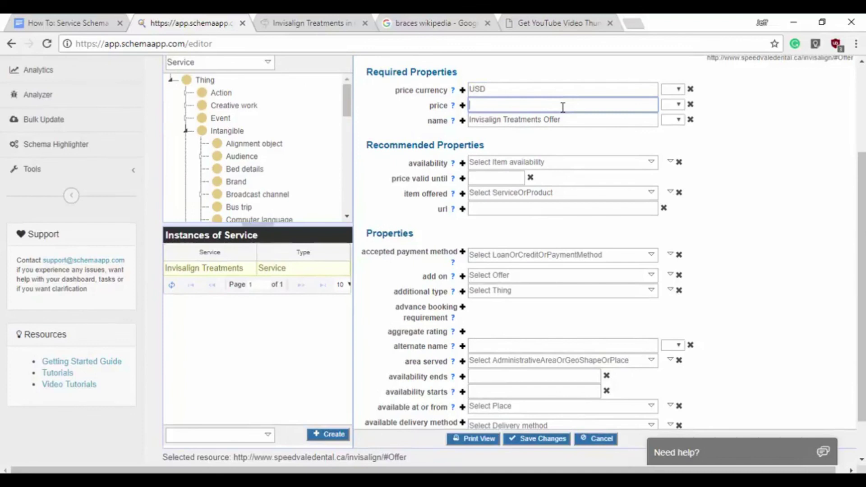
pyautogui.click(781, 176)
# - Set the offer's availability to In stock and price valid until 2018-12-31
pyautogui.click(646, 161)
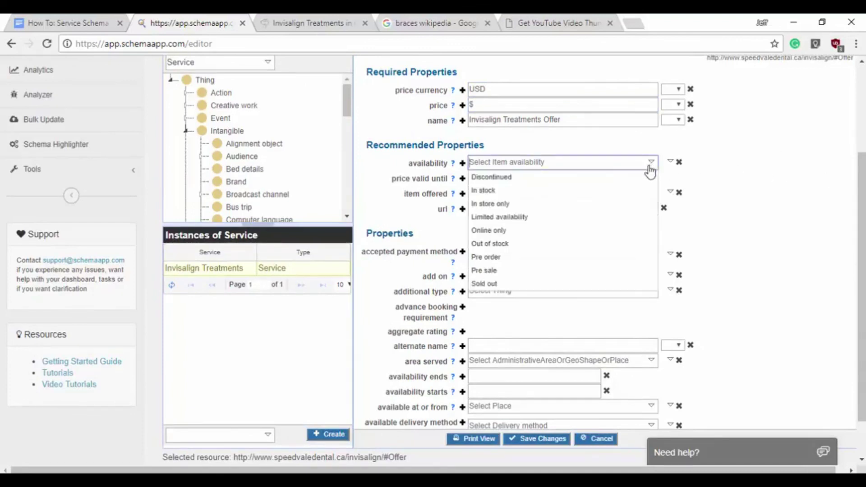
pyautogui.click(637, 198)
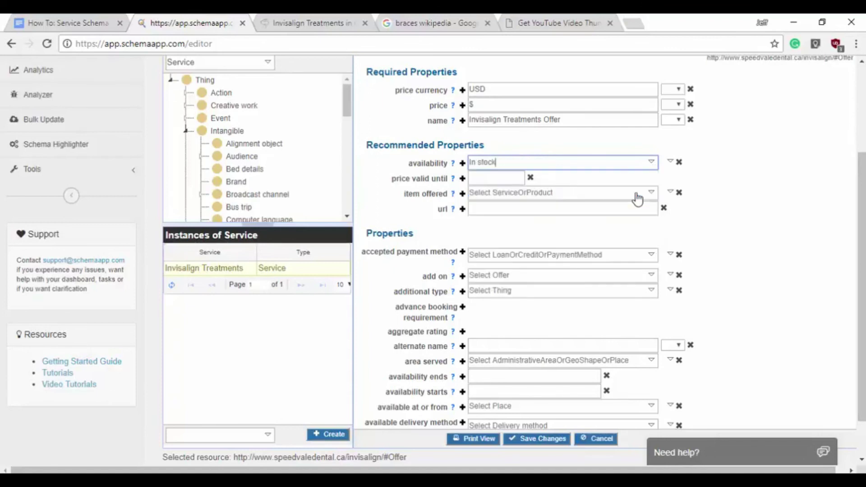
pyautogui.click(489, 176)
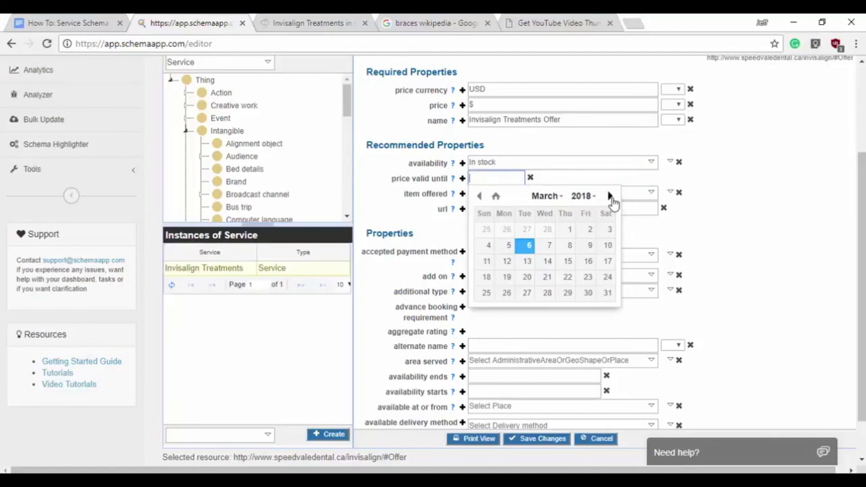
pyautogui.click(611, 197)
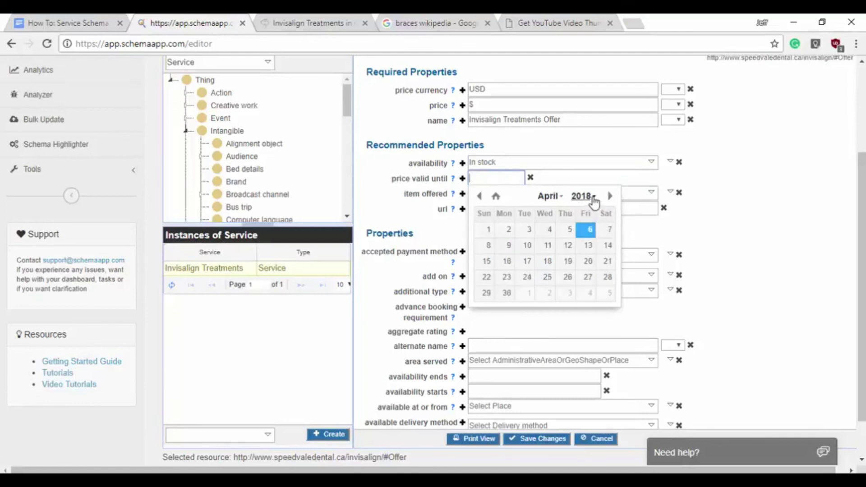
pyautogui.click(551, 197)
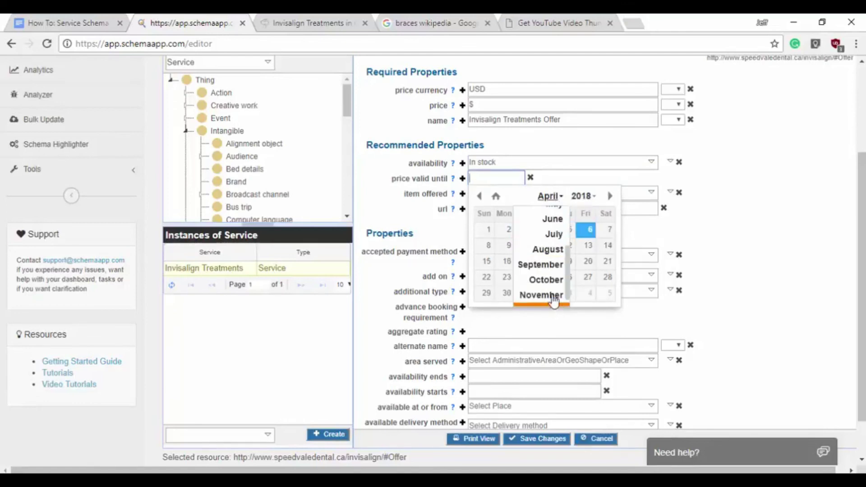
pyautogui.scroll(-1, 551, 288)
pyautogui.click(553, 299)
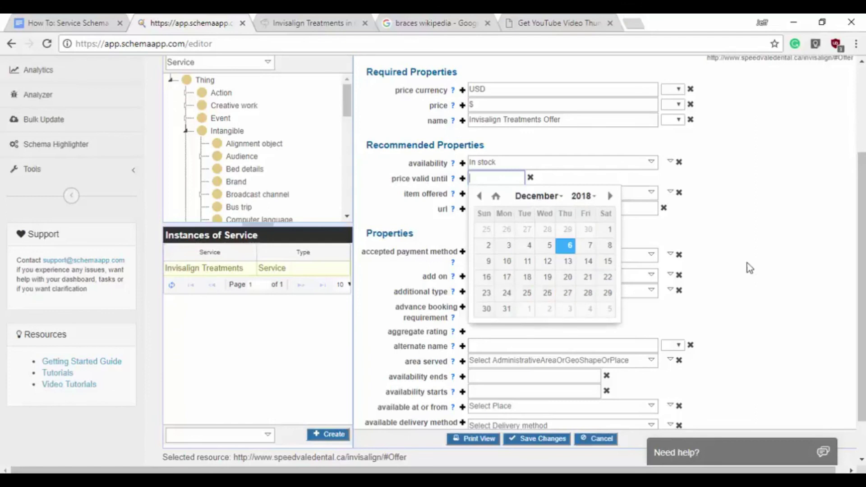
pyautogui.click(507, 309)
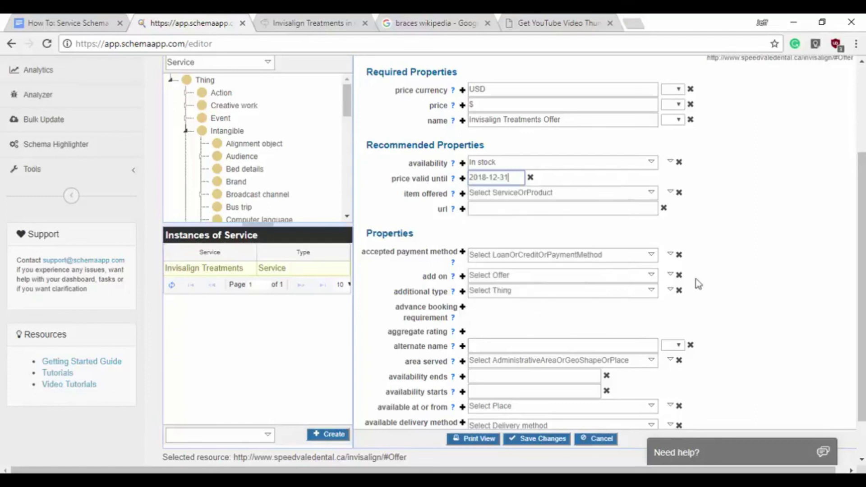
# - Set item offered to Invisalign Treatments, paste the Invisalign page address as url, and save
pyautogui.click(650, 198)
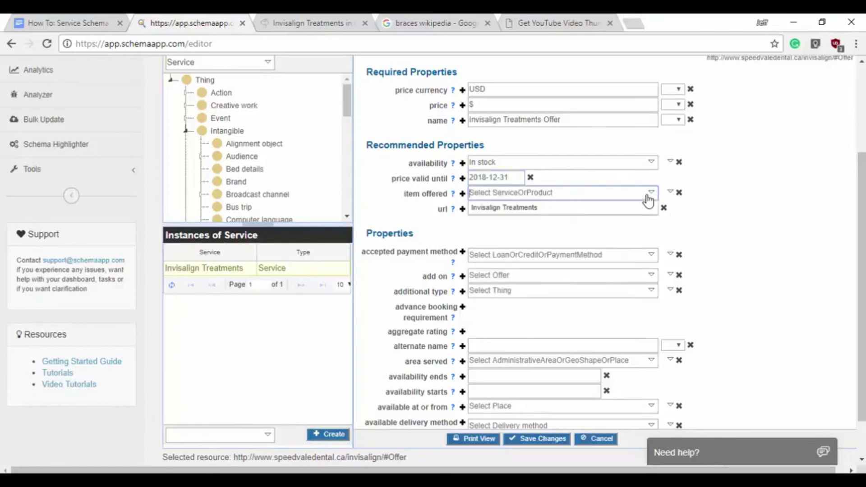
pyautogui.click(632, 209)
pyautogui.click(311, 22)
pyautogui.click(280, 43)
pyautogui.click(228, 20)
pyautogui.click(484, 209)
pyautogui.hotkey('ctrl', 'v')
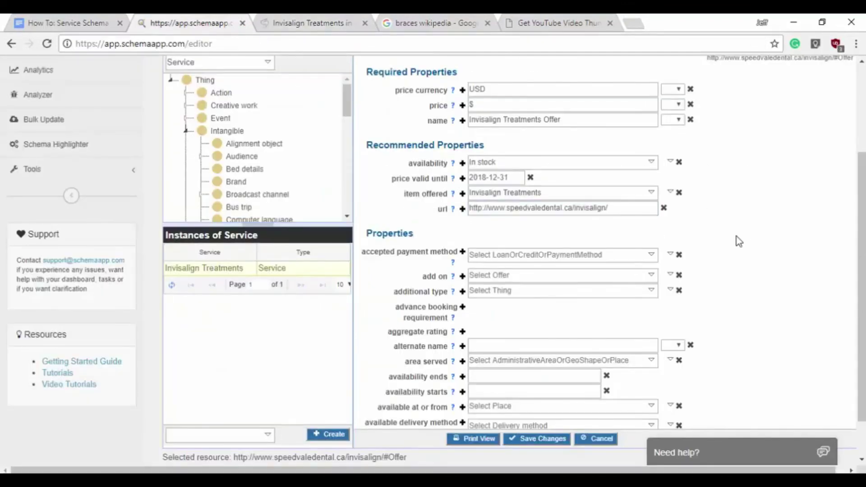
pyautogui.click(551, 436)
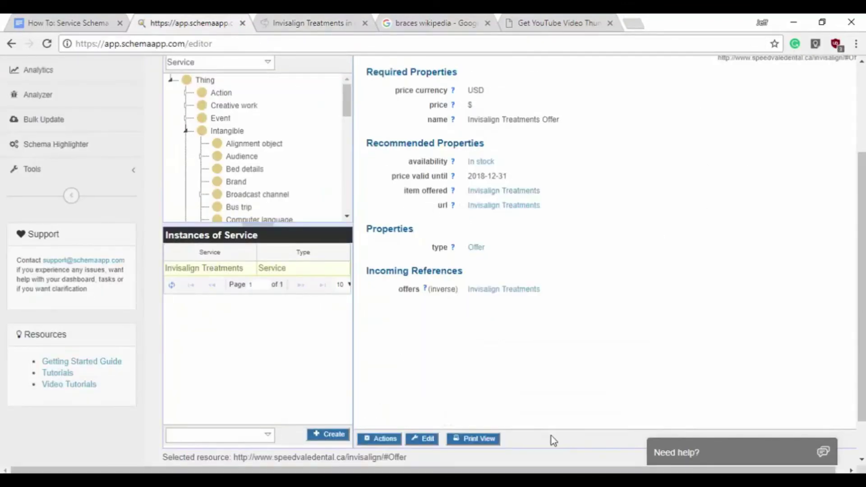
# - Open the Dental Braces service output and copy the Wikipedia Dental braces link
pyautogui.click(492, 291)
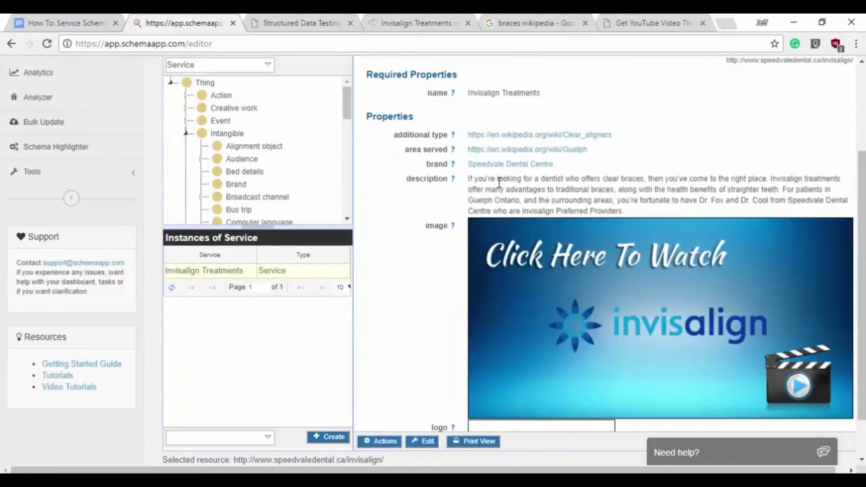
pyautogui.scroll(-6, 418, 256)
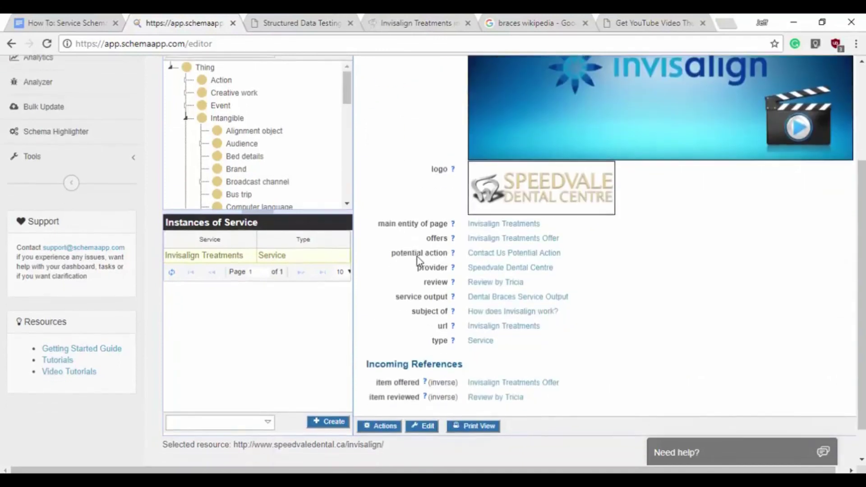
pyautogui.click(536, 273)
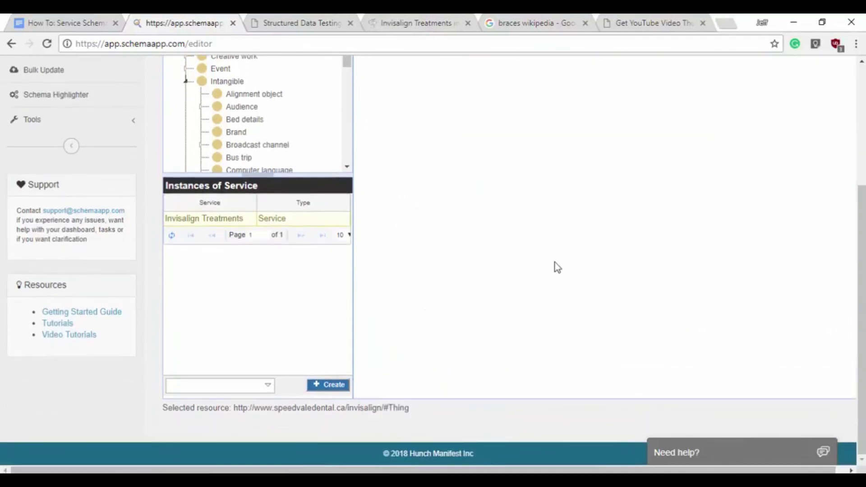
pyautogui.click(538, 23)
pyautogui.click(514, 43)
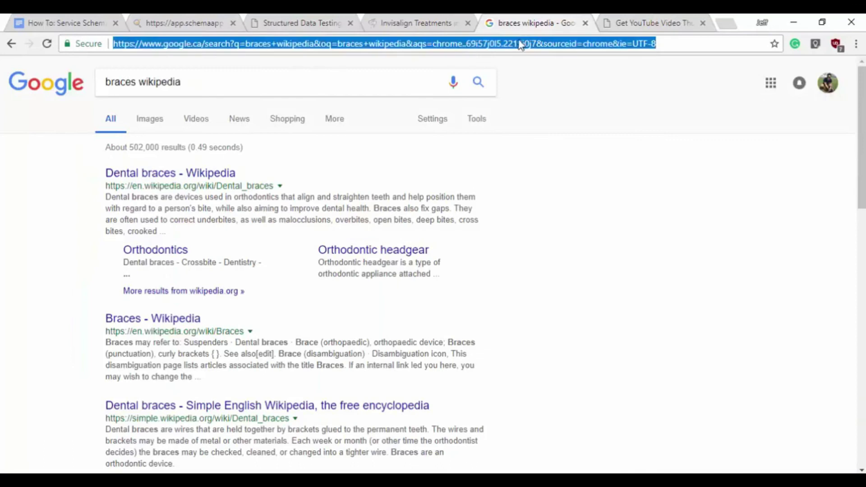
pyautogui.rightClick(152, 168)
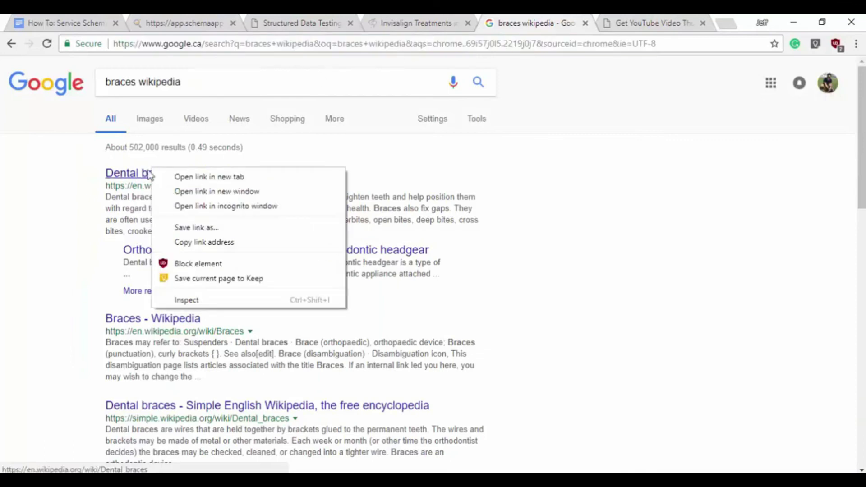
pyautogui.click(232, 242)
pyautogui.click(182, 23)
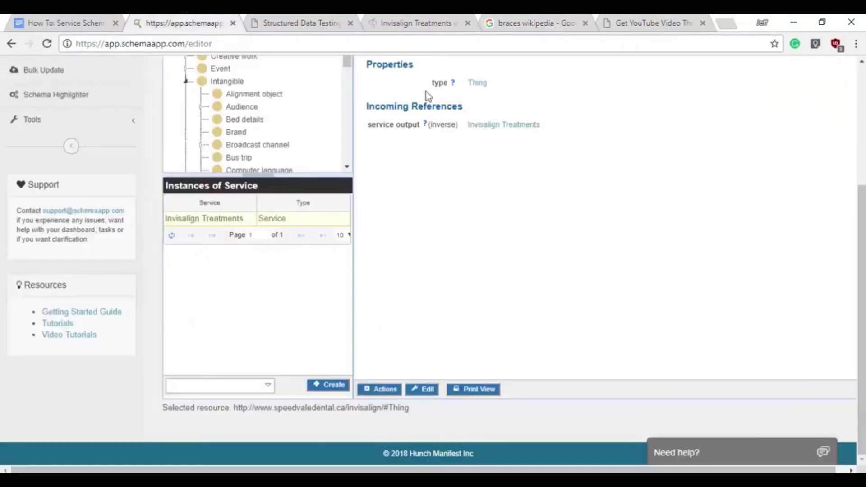
pyautogui.click(428, 389)
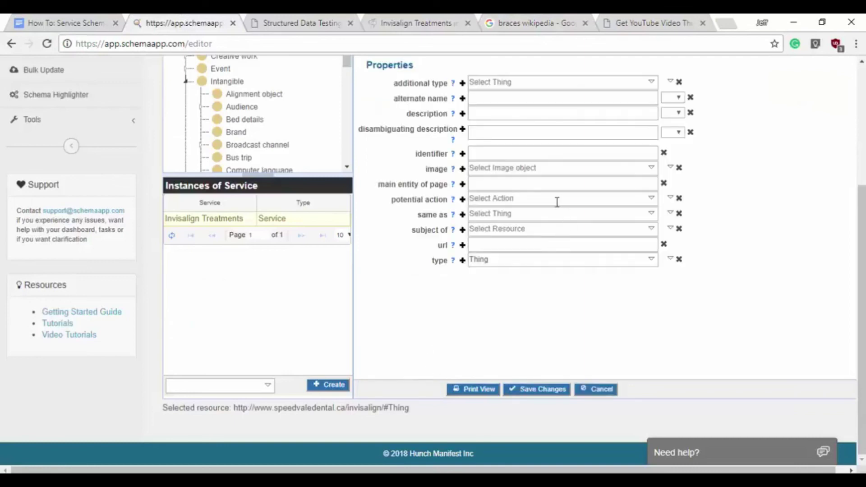
pyautogui.click(492, 249)
pyautogui.hotkey('ctrl', 'v')
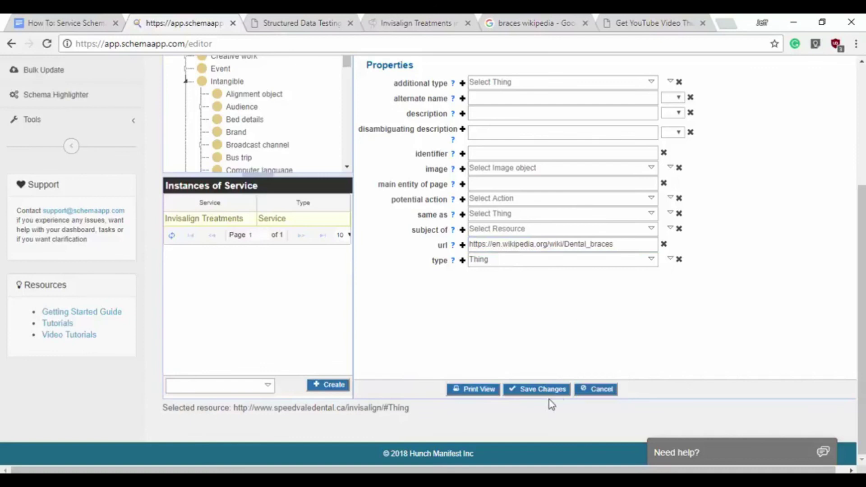
pyautogui.click(541, 392)
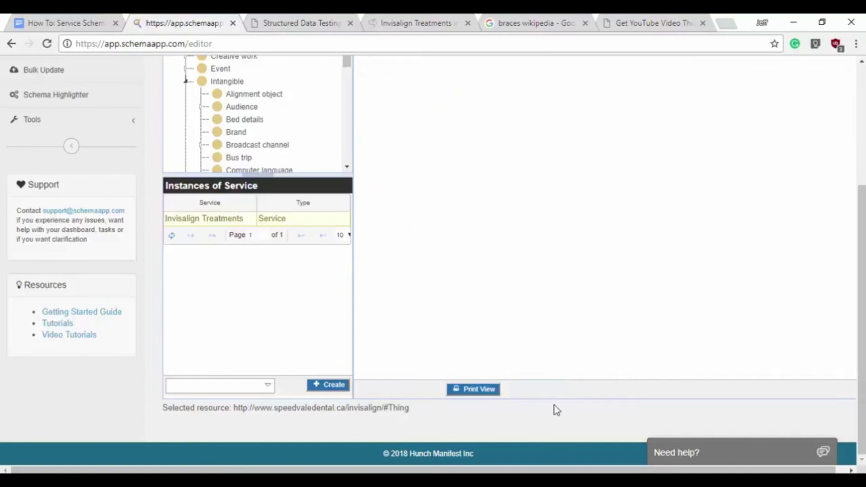
pyautogui.click(498, 141)
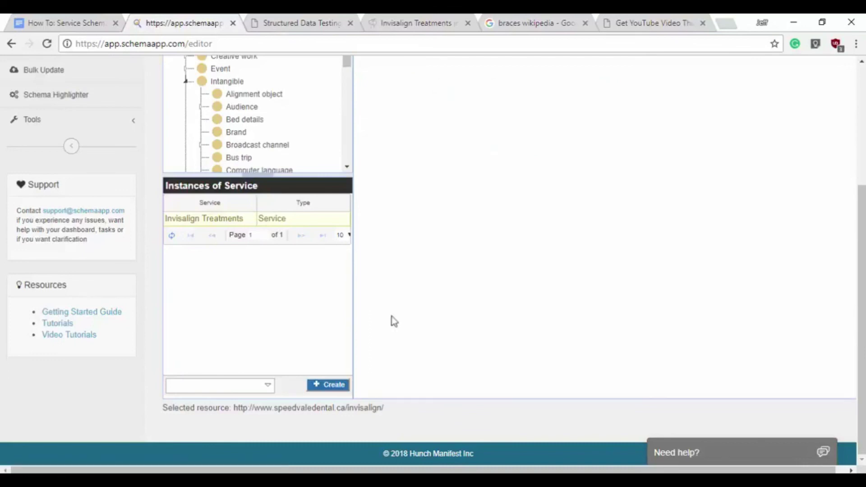
# - Close the old Structured Data Testing tab and generate the Invisalign service's JSON-LD via Actions > Get Schema JSON-LD
pyautogui.middleClick(288, 19)
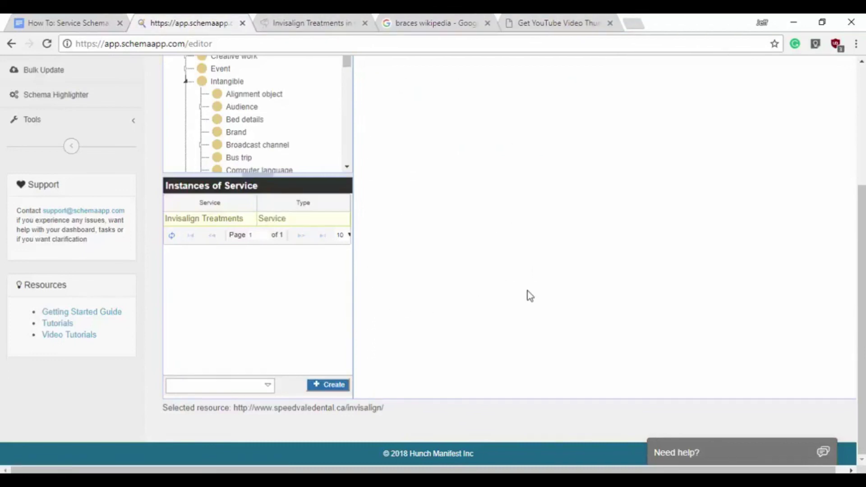
pyautogui.scroll(2, 514, 296)
pyautogui.scroll(-1, 514, 296)
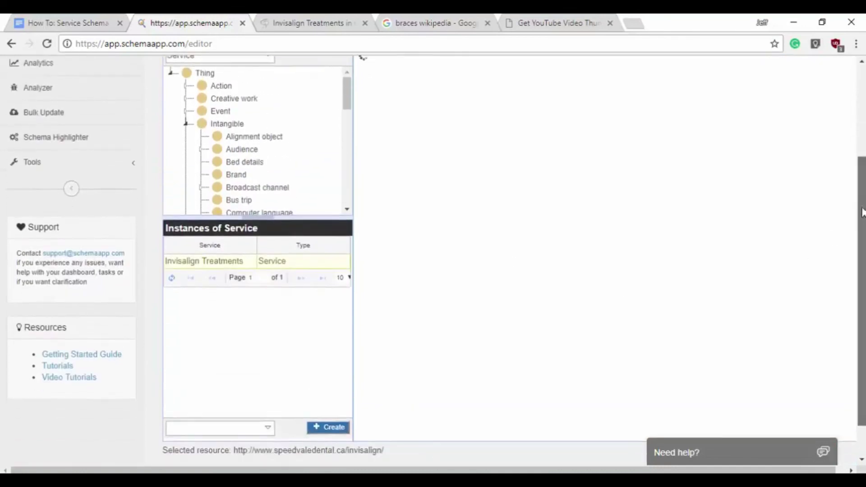
pyautogui.scroll(1, 572, 301)
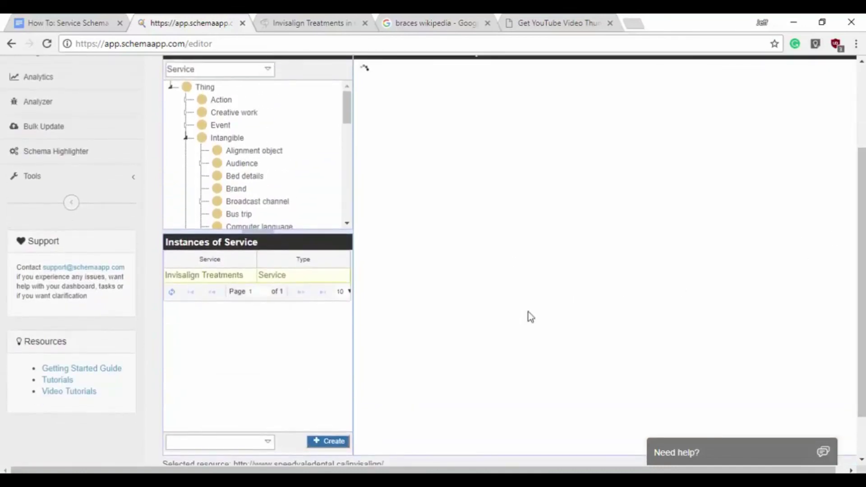
pyautogui.click(384, 446)
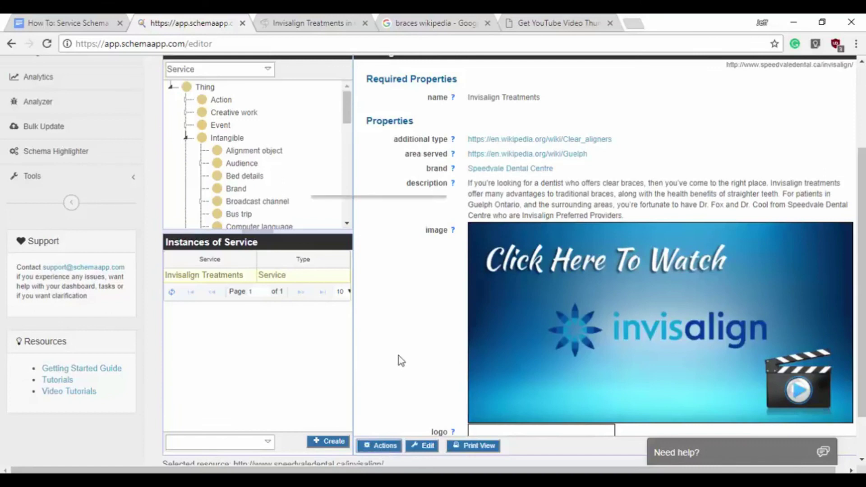
pyautogui.click(399, 347)
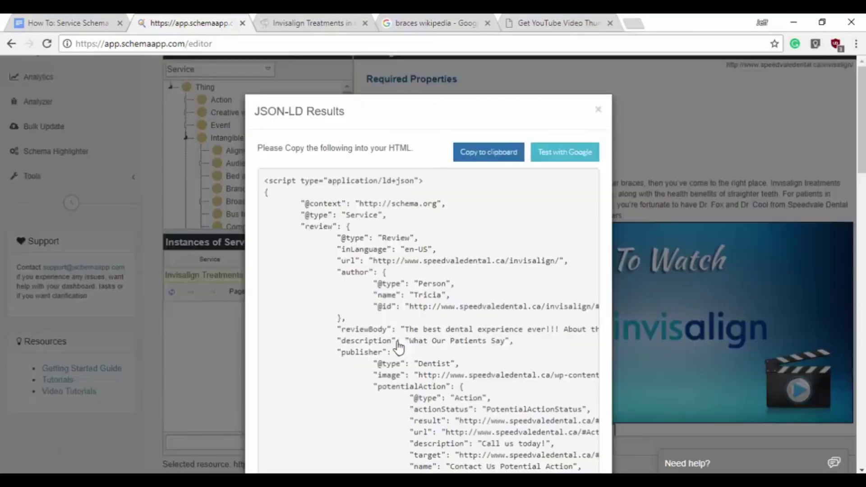
# - Run the Invisalign Treatments JSON-LD through Google's testing tool and confirm 0 errors, 0 warnings
pyautogui.click(571, 151)
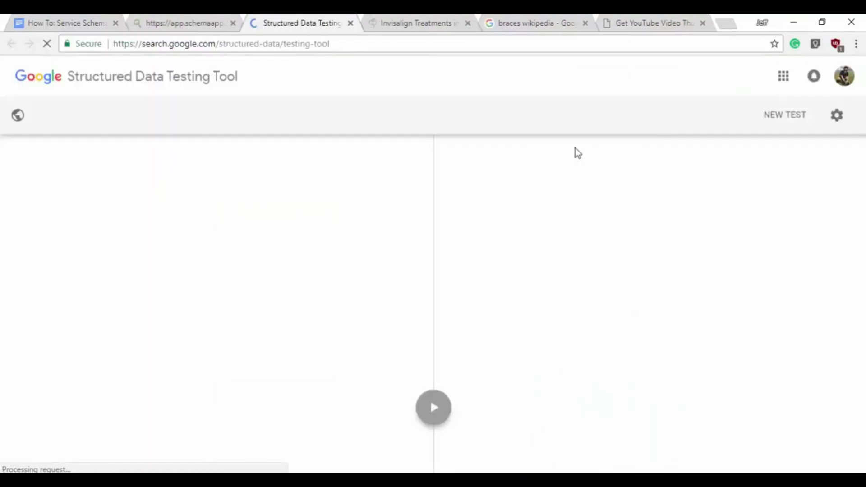
pyautogui.click(432, 407)
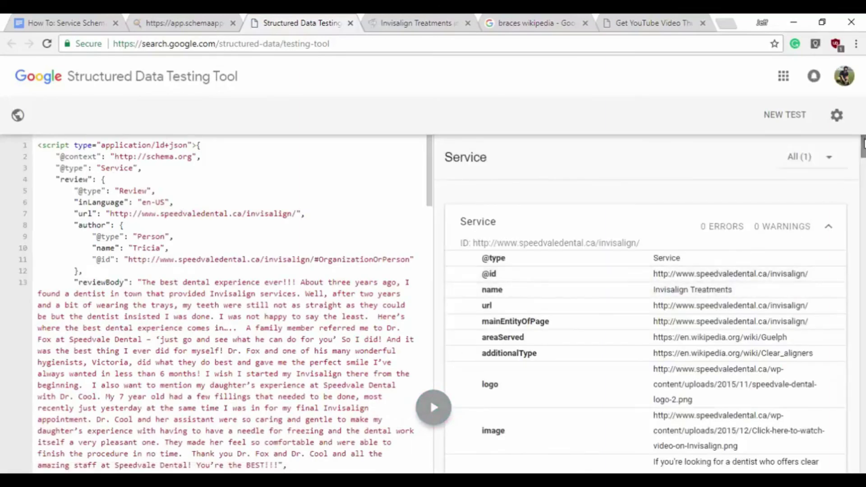
pyautogui.moveTo(863, 144)
pyautogui.mouseDown()
pyautogui.moveTo(863, 460)
pyautogui.moveTo(863, 135)
pyautogui.mouseUp()
# - Close the JSON-LD Results dialog and scroll through the service's linked properties and Incoming References
pyautogui.click(180, 22)
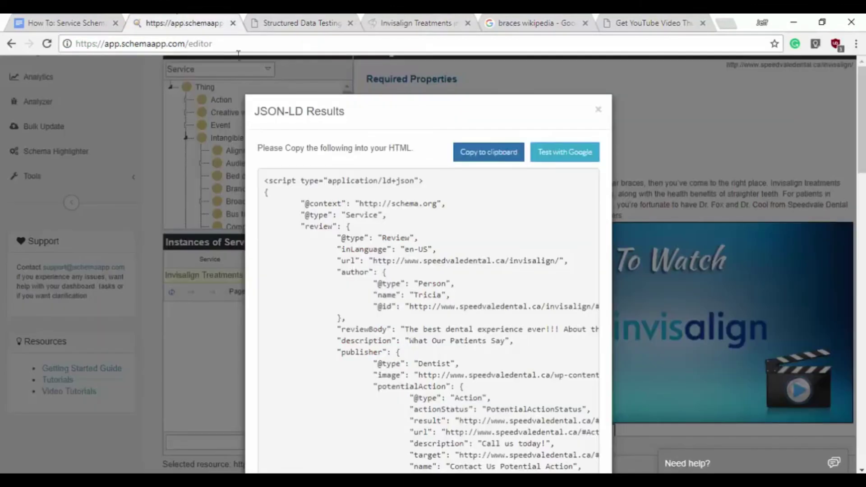
pyautogui.click(598, 109)
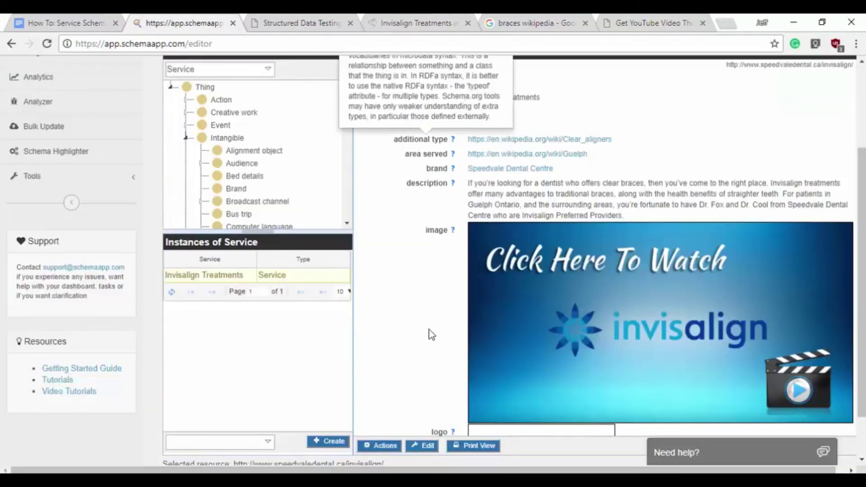
pyautogui.scroll(-6, 412, 288)
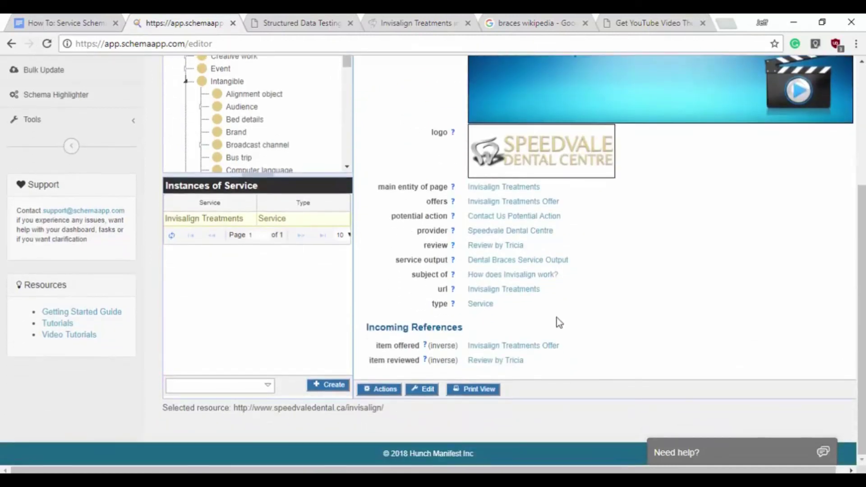
pyautogui.moveTo(556, 317); pyautogui.dragTo(406, 176)
pyautogui.click(696, 273)
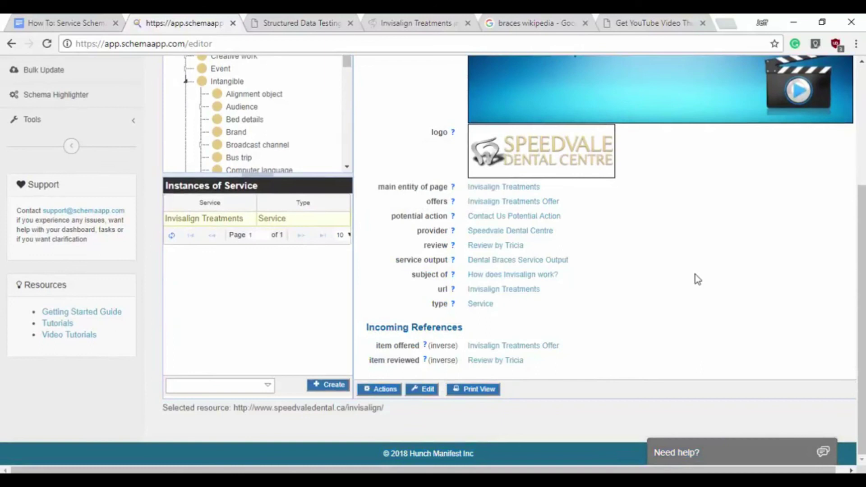